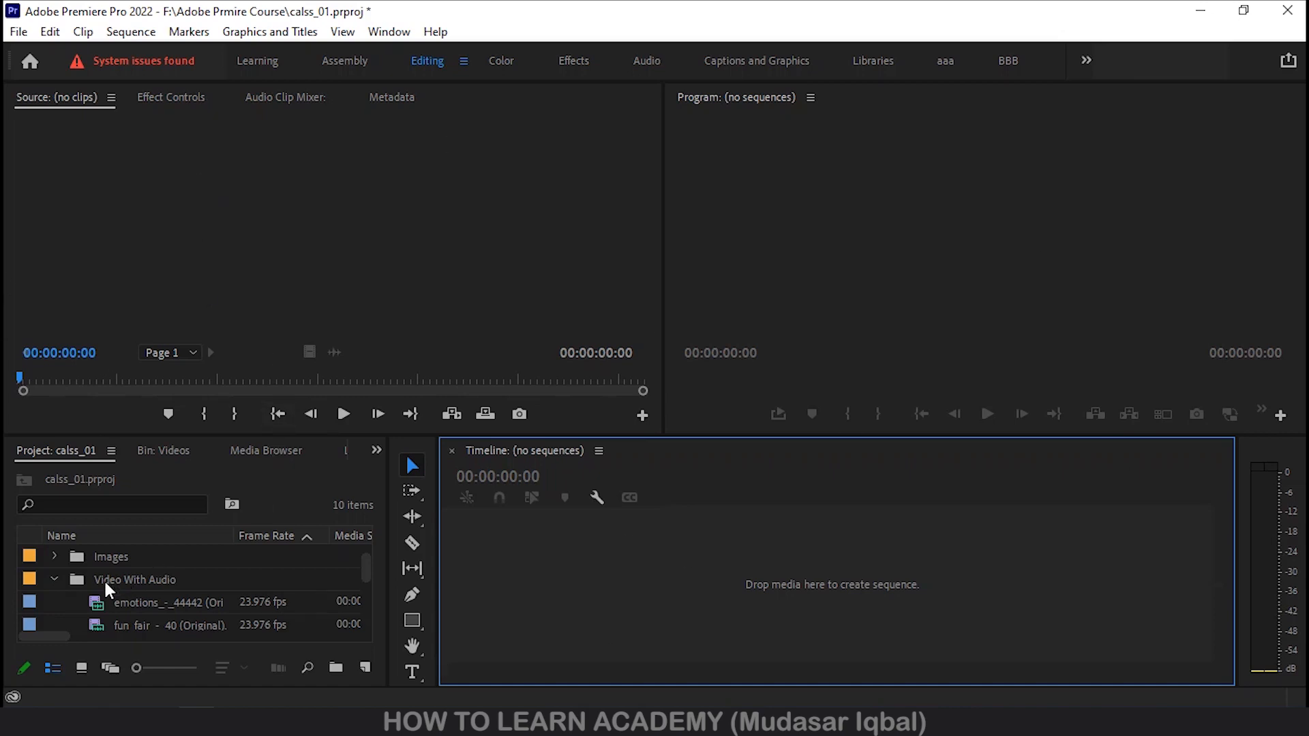
pyautogui.click(61, 574)
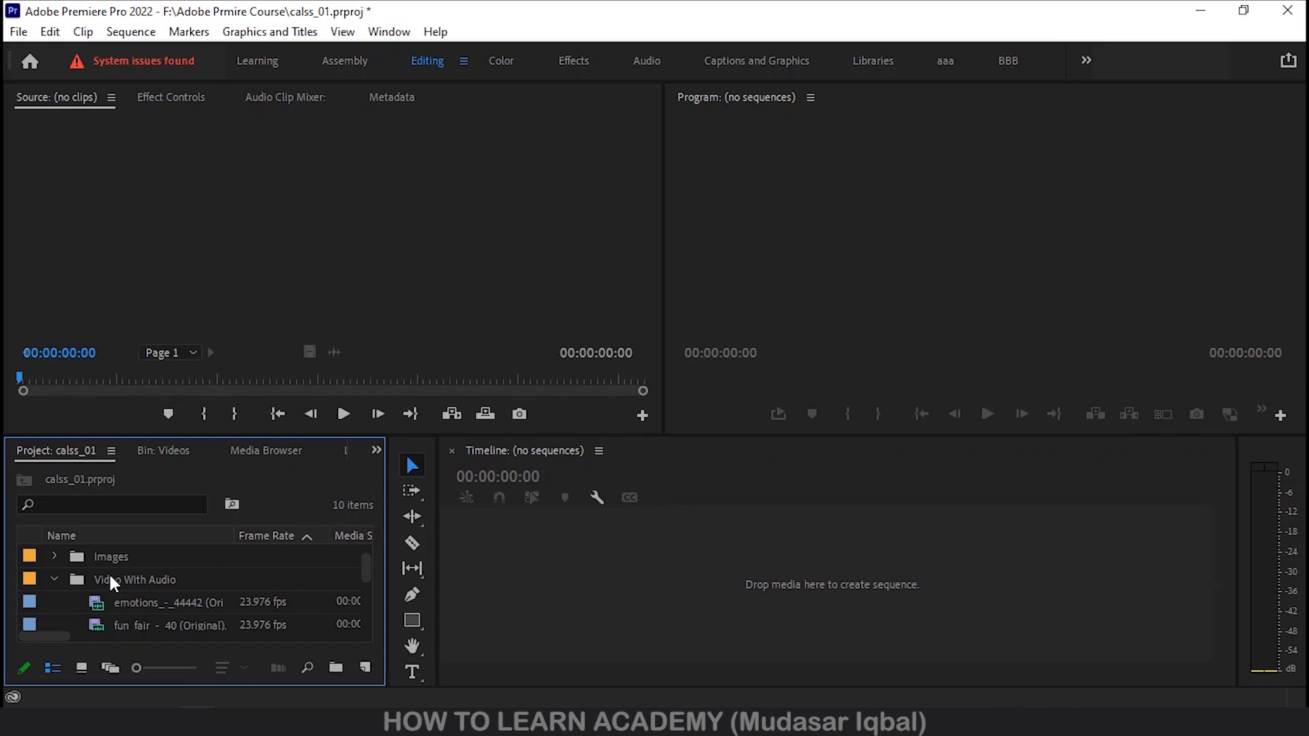
pyautogui.click(54, 579)
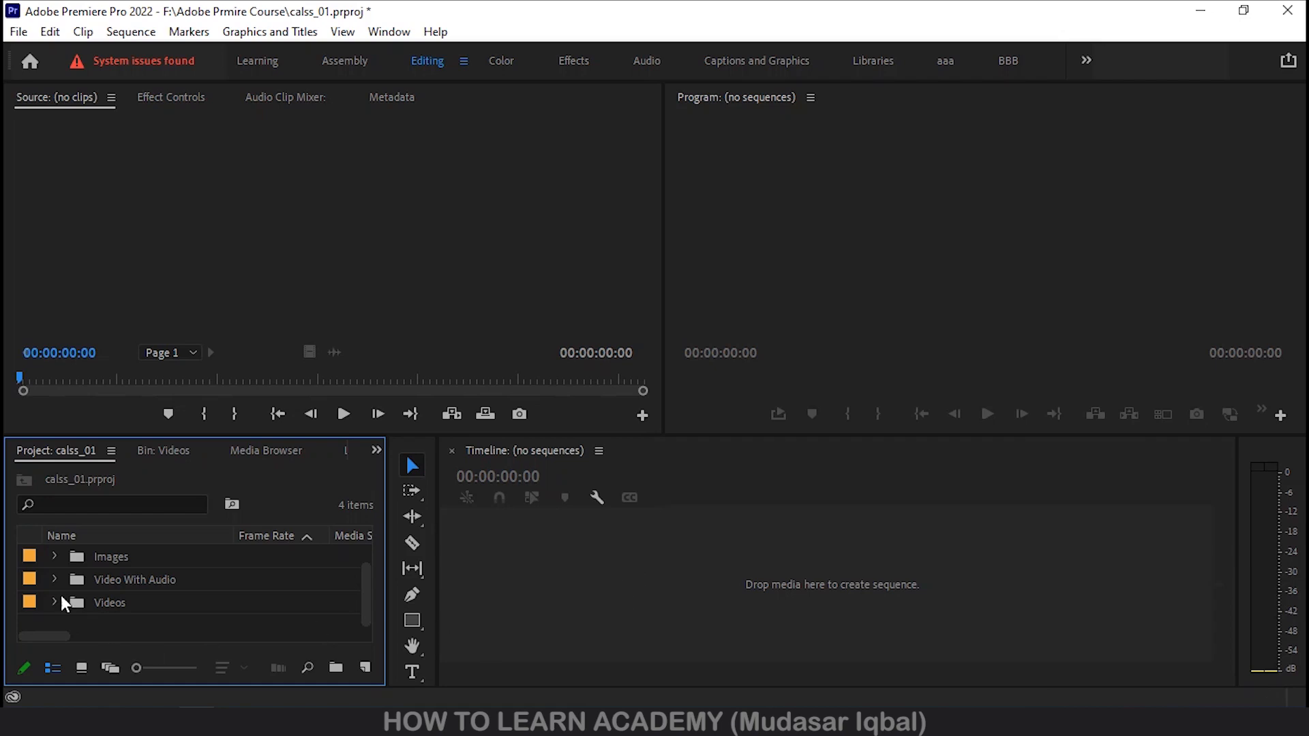
pyautogui.scroll(1, 69, 601)
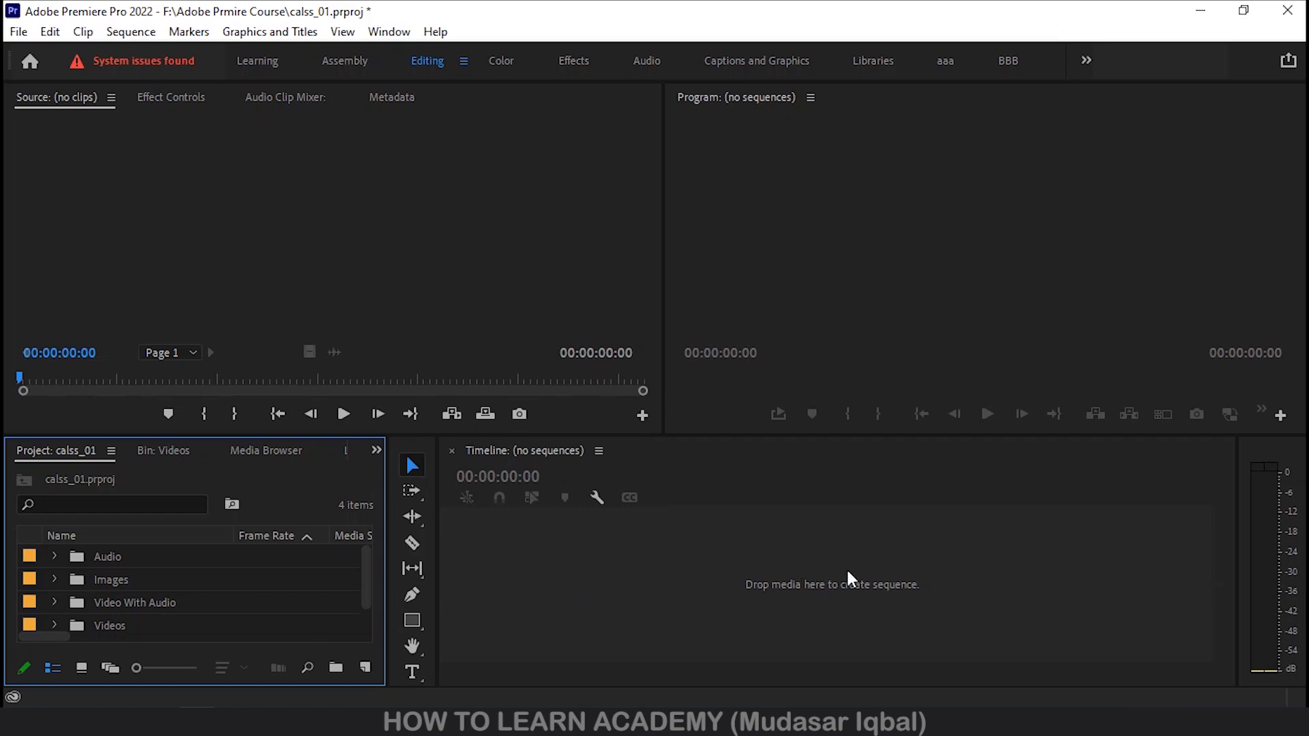
pyautogui.scroll(-1, 156, 605)
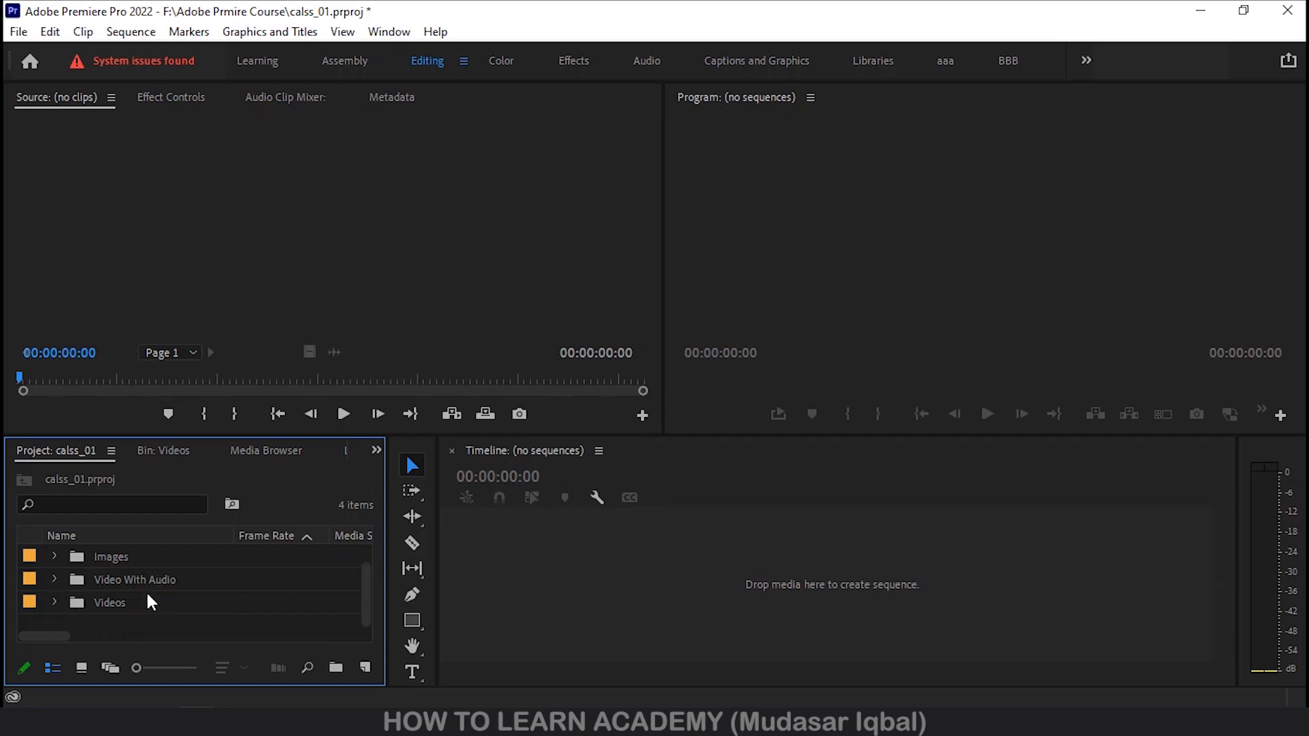
pyautogui.click(55, 579)
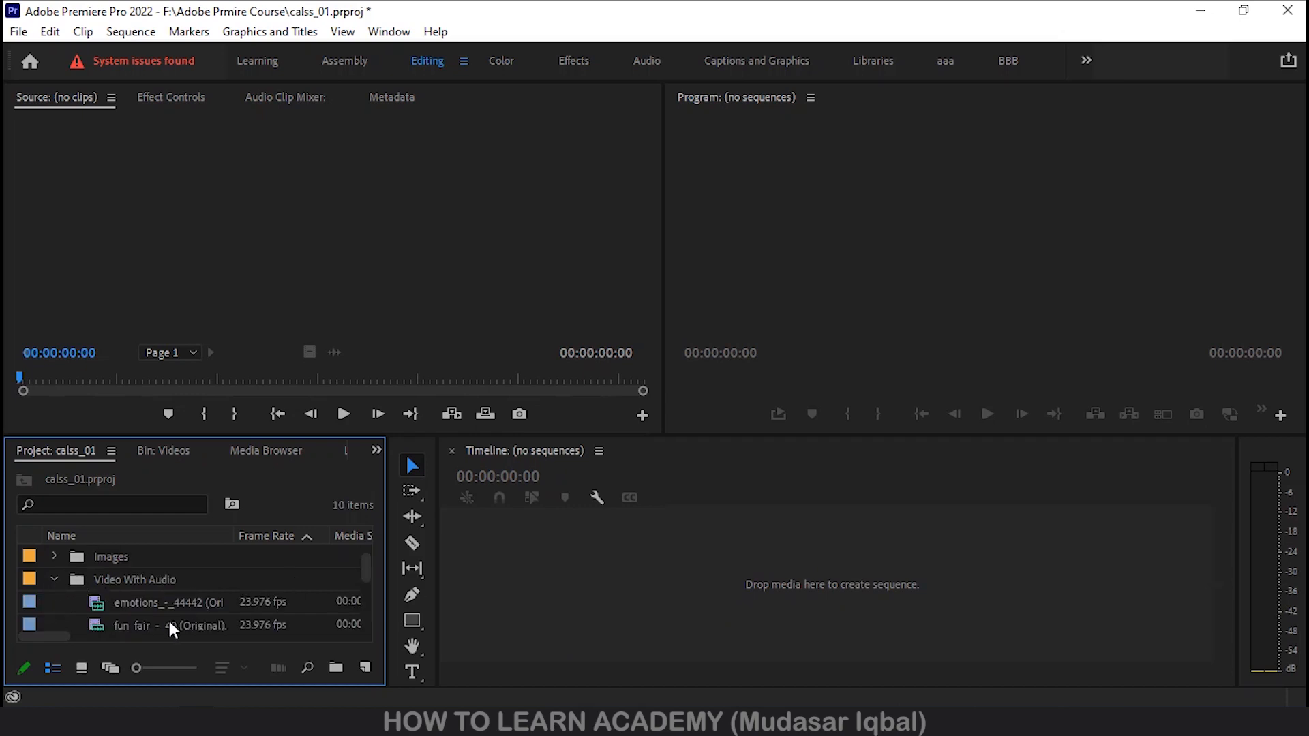
# Create a sequence from the emotions_-_44442 clip in the Video With Audio bin by placing it in the empty timeline
pyautogui.scroll(-2, 169, 620)
pyautogui.scroll(2, 169, 635)
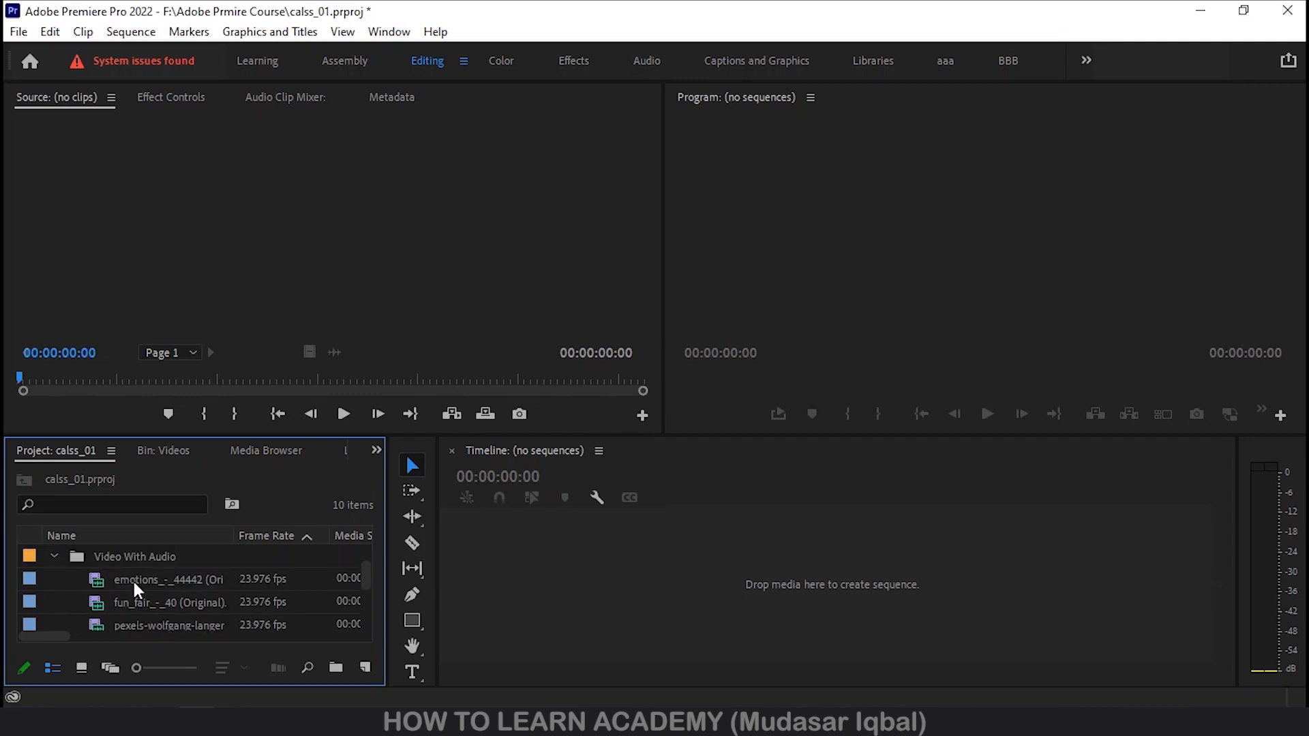
pyautogui.moveTo(132, 577); pyautogui.dragTo(575, 594)
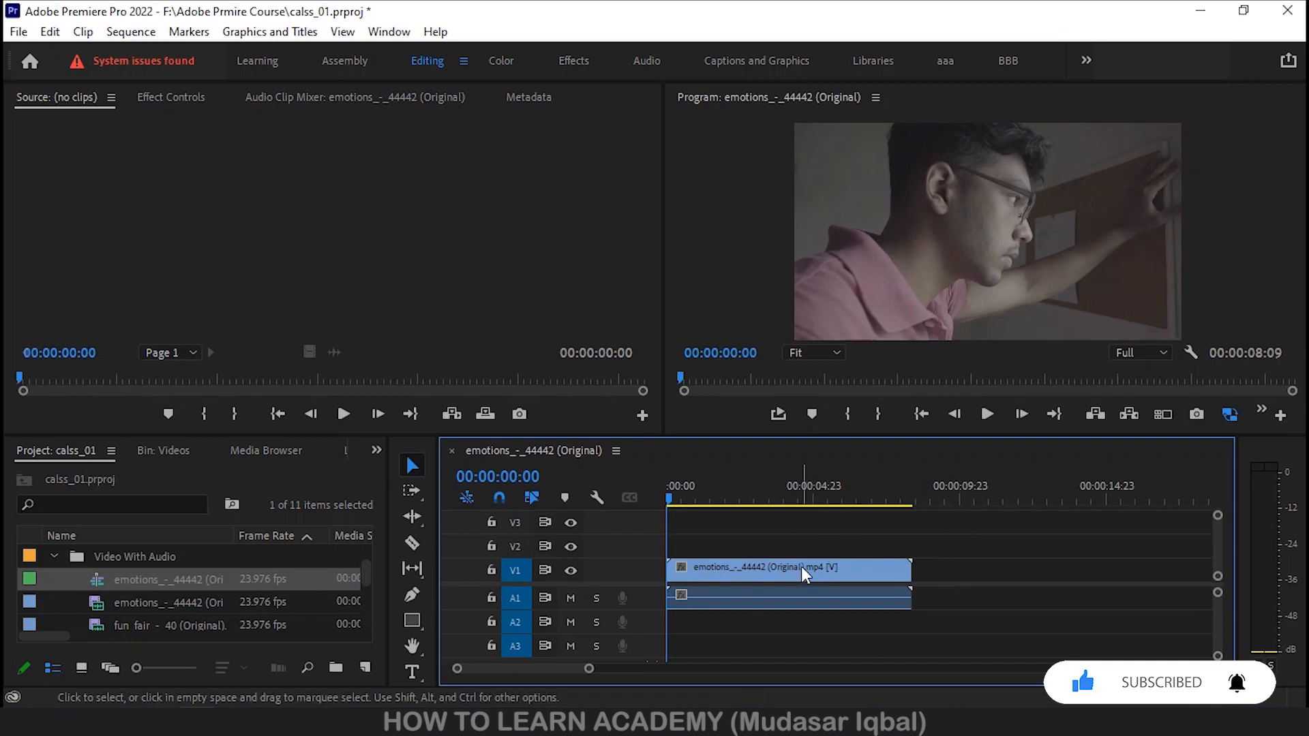
# Append a second emotions_-_44442 clip on V1 and place the fun_fair_-_40 clip on V2, starting partway through the first clip
pyautogui.moveTo(136, 603); pyautogui.dragTo(924, 581)
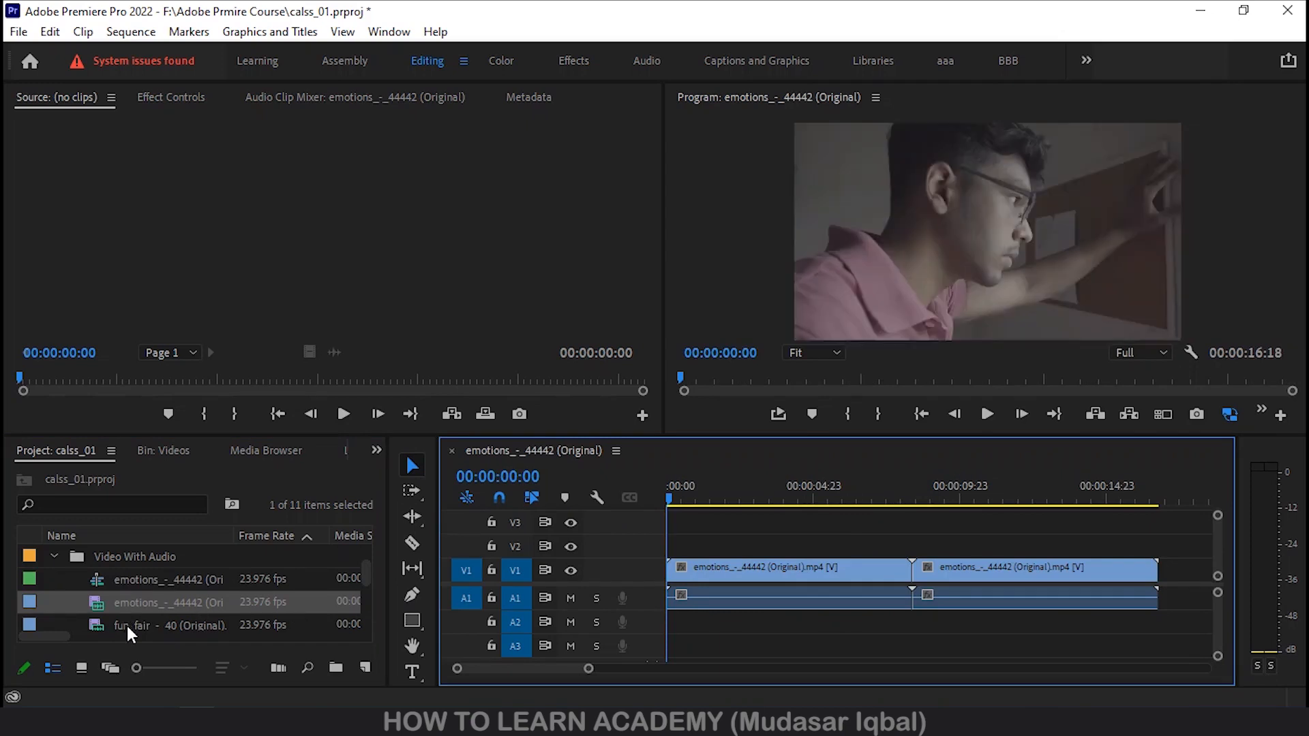
pyautogui.moveTo(127, 626); pyautogui.dragTo(831, 548)
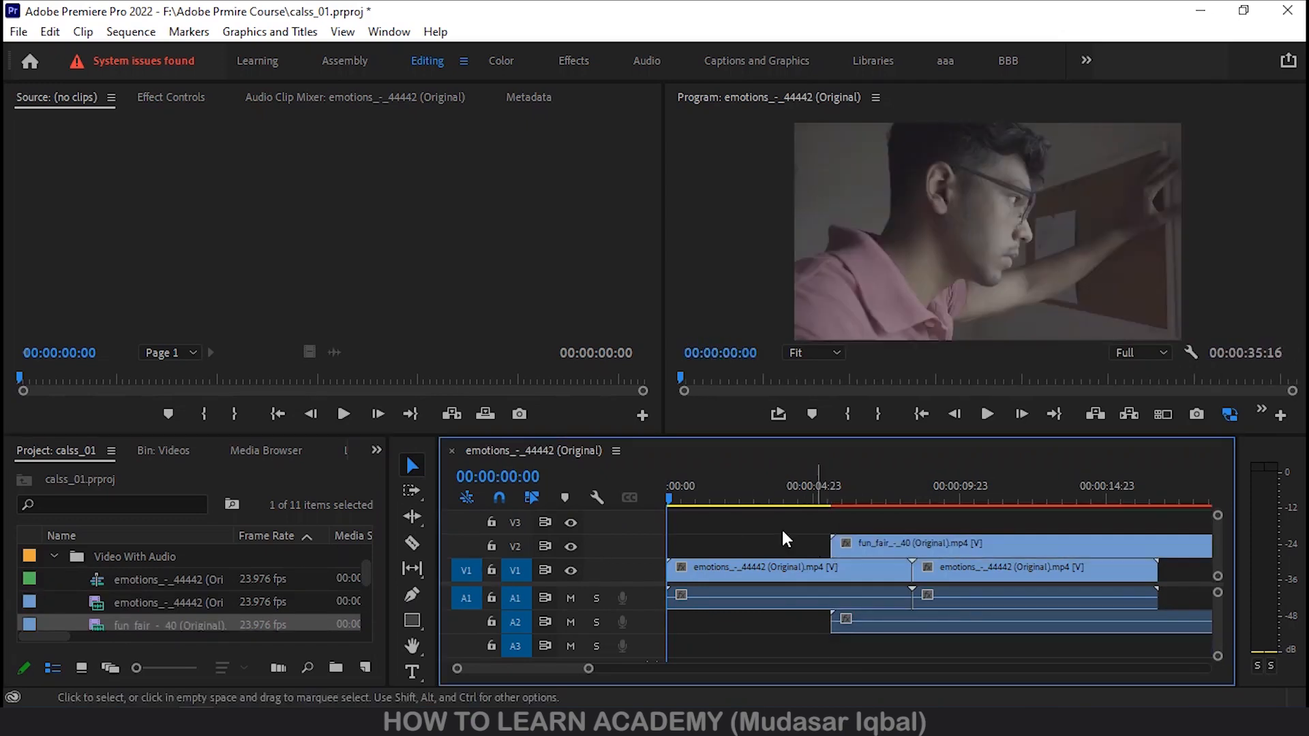
# Play back the opening seconds of the sequence to preview it
pyautogui.moveTo(673, 480); pyautogui.dragTo(678, 482)
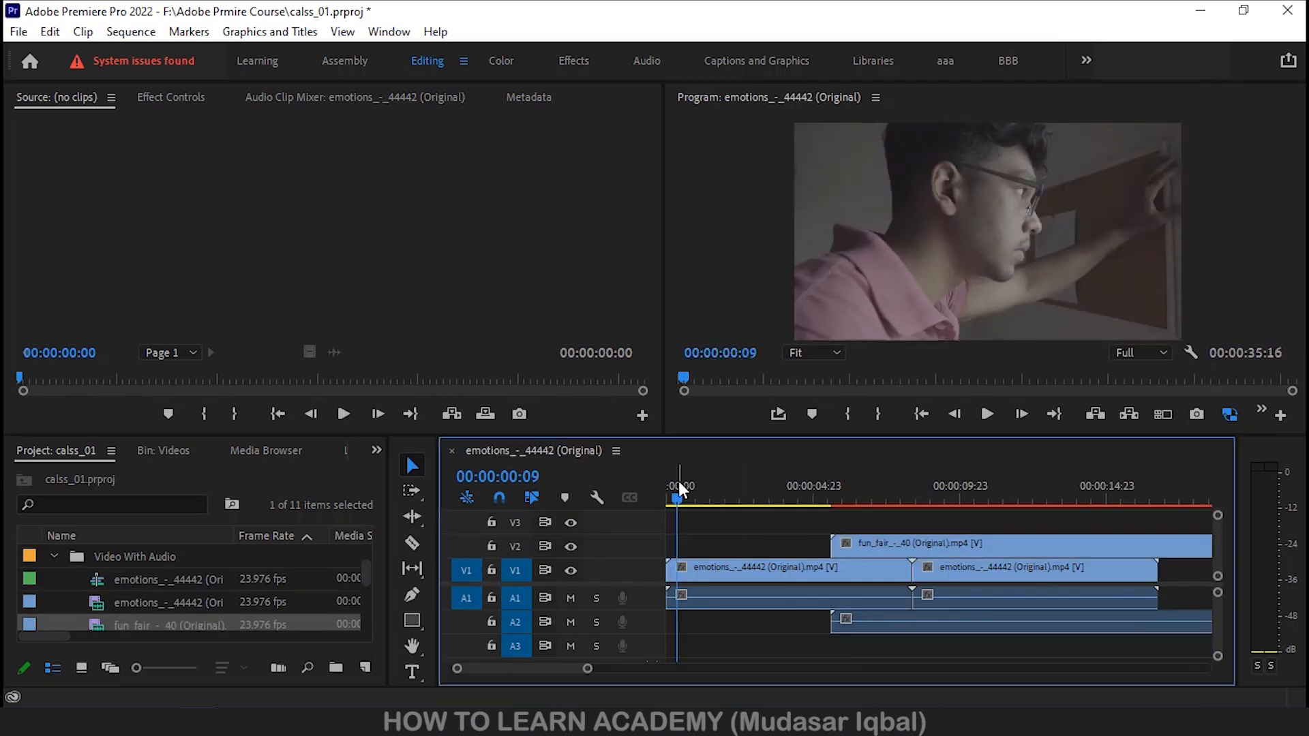
pyautogui.press('space')
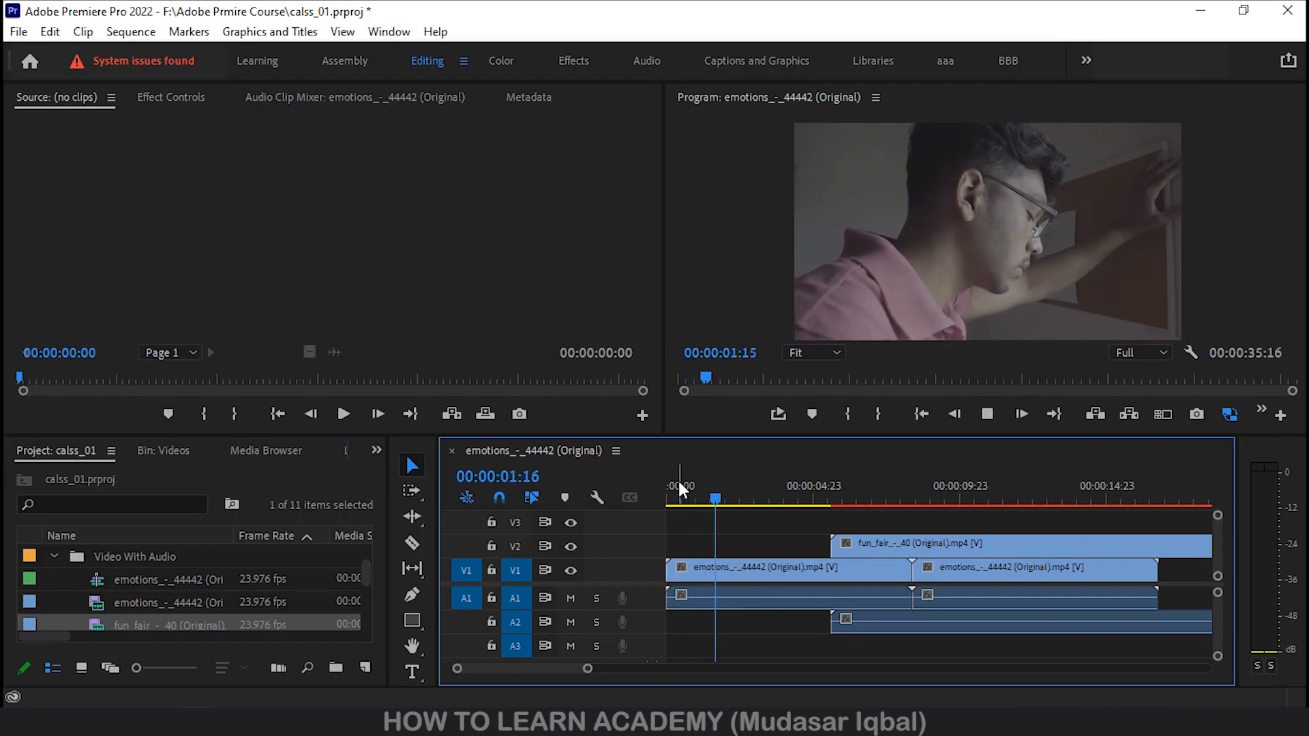
pyautogui.press('space')
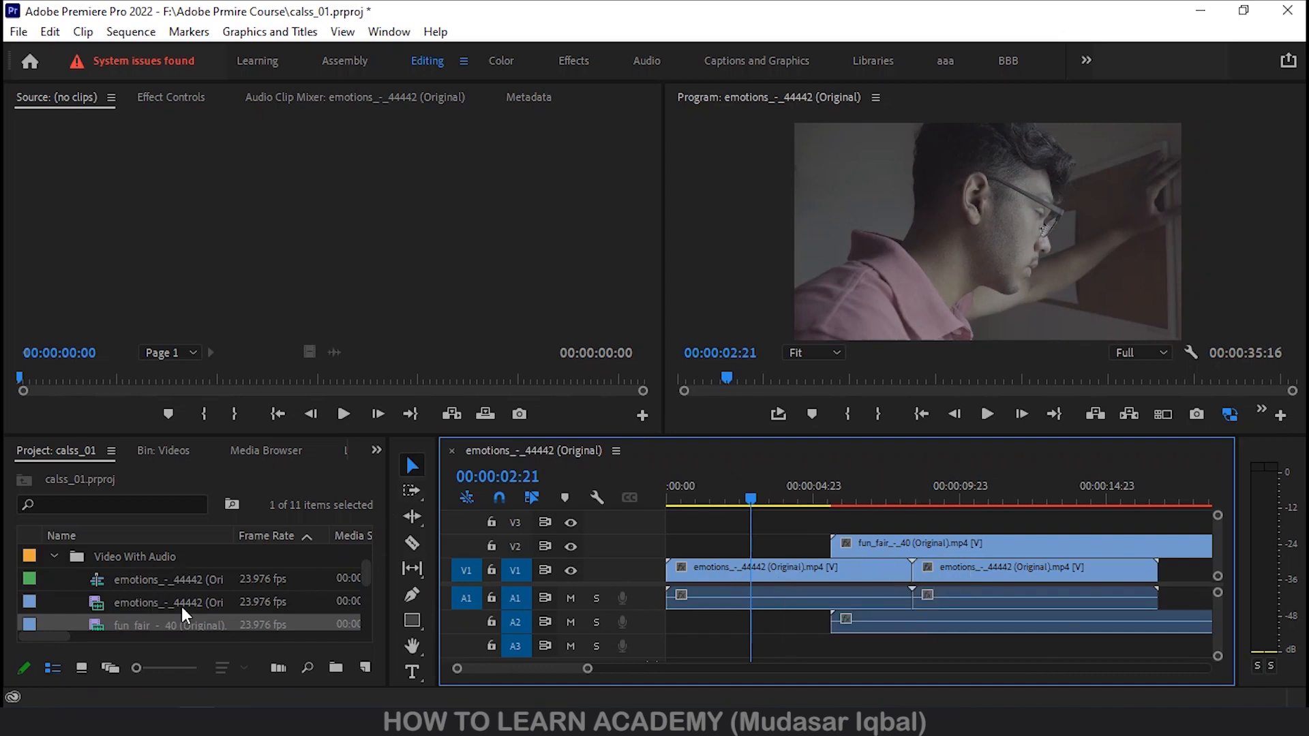
# Enlarge the Project panel to fill the workspace and show the Video With Audio bin with all its columns
pyautogui.scroll(-3, 181, 605)
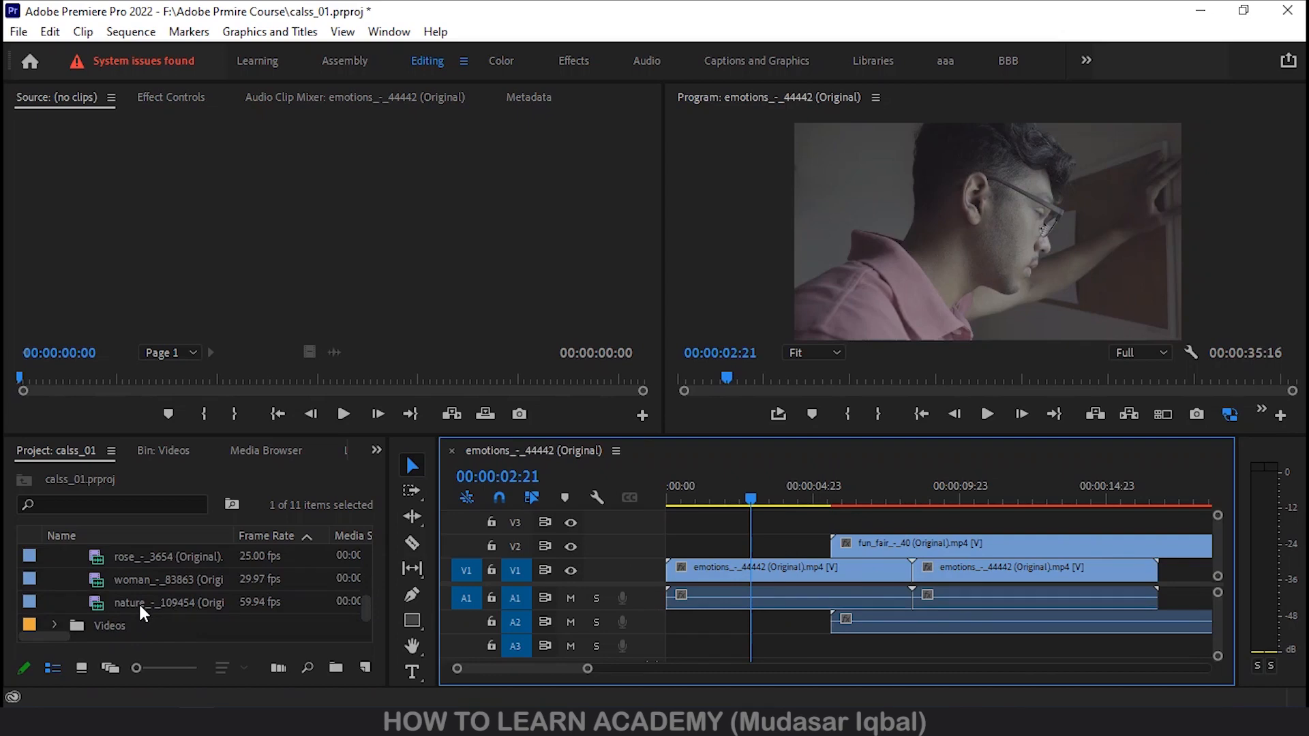
pyautogui.click(294, 491)
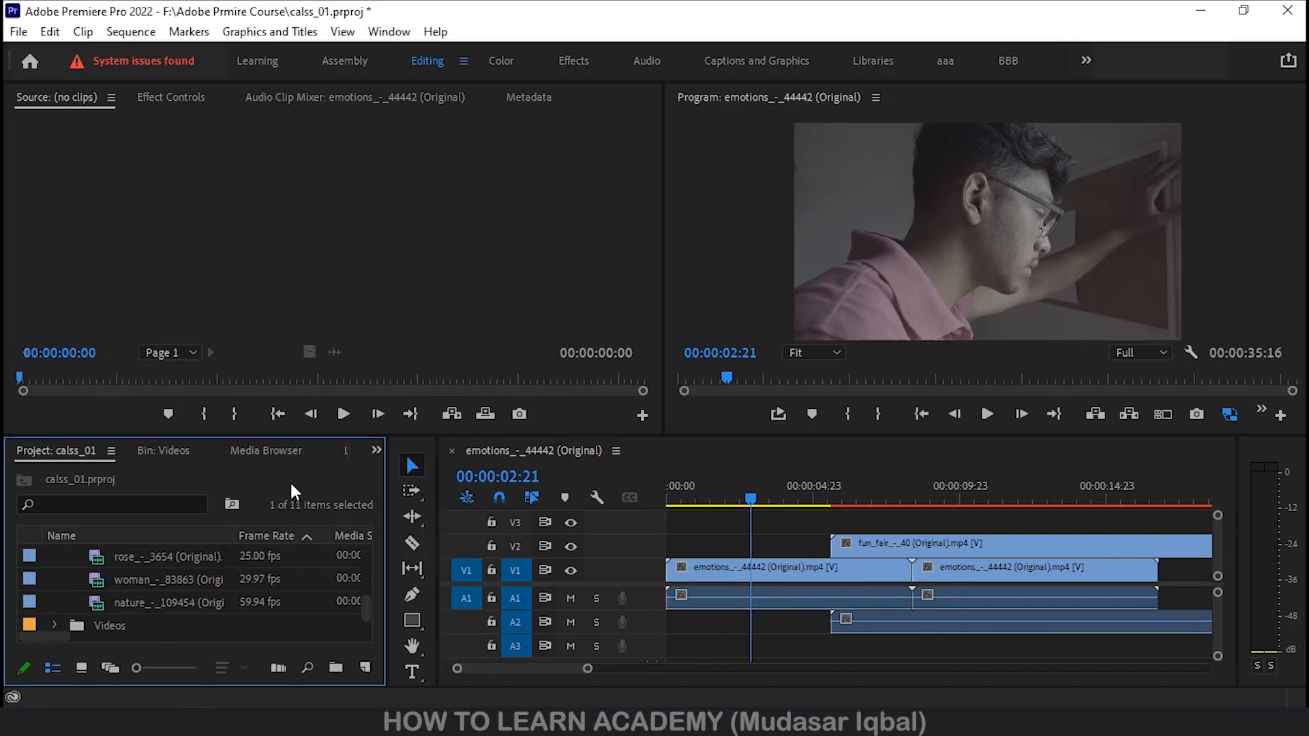
pyautogui.press('`')
pyautogui.click(373, 543)
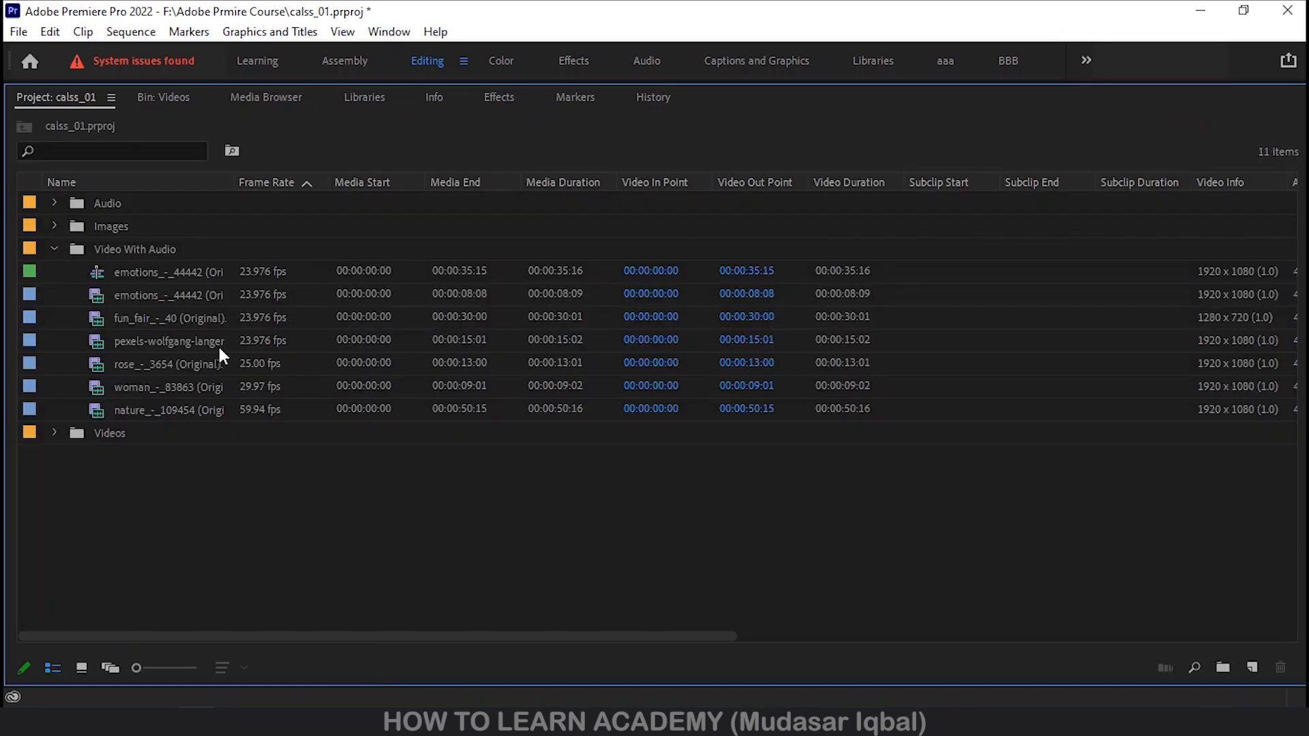
# Compare the emotions_-_44442 sequence with its source clip of the same name in the Video With Audio bin
pyautogui.click(141, 411)
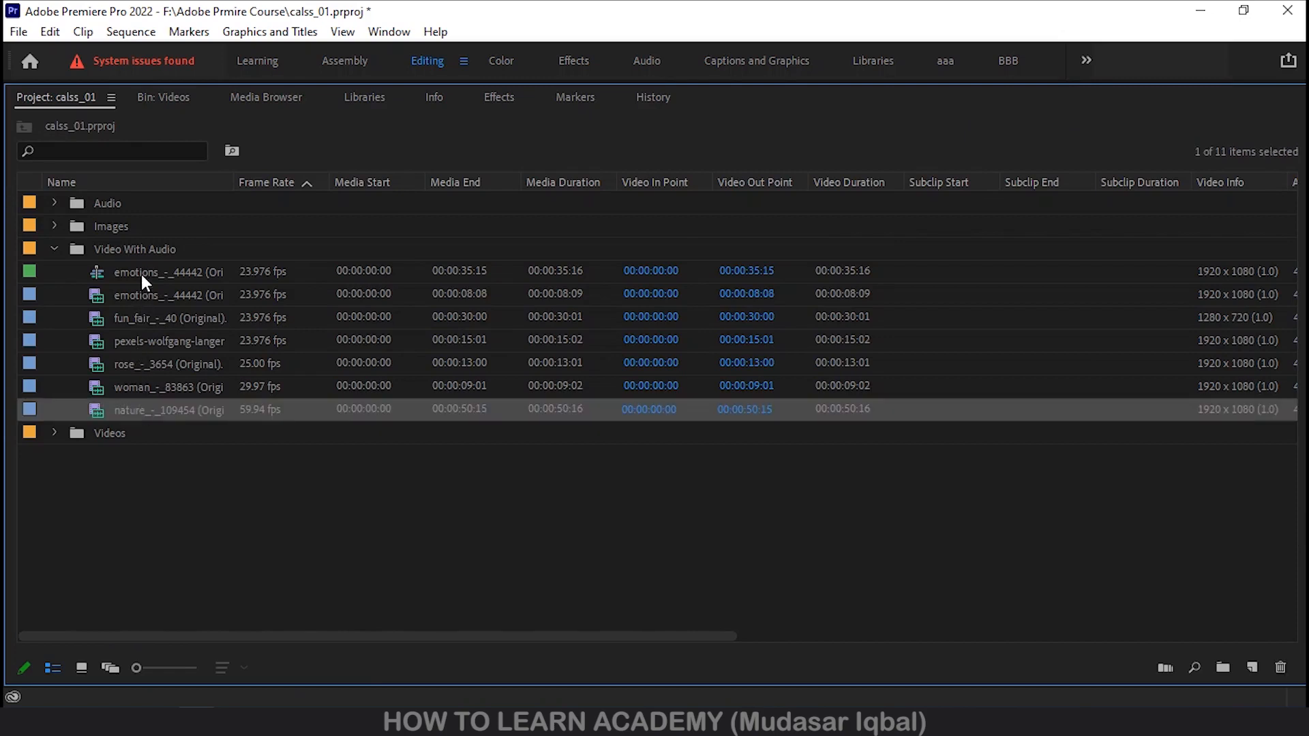
pyautogui.click(137, 270)
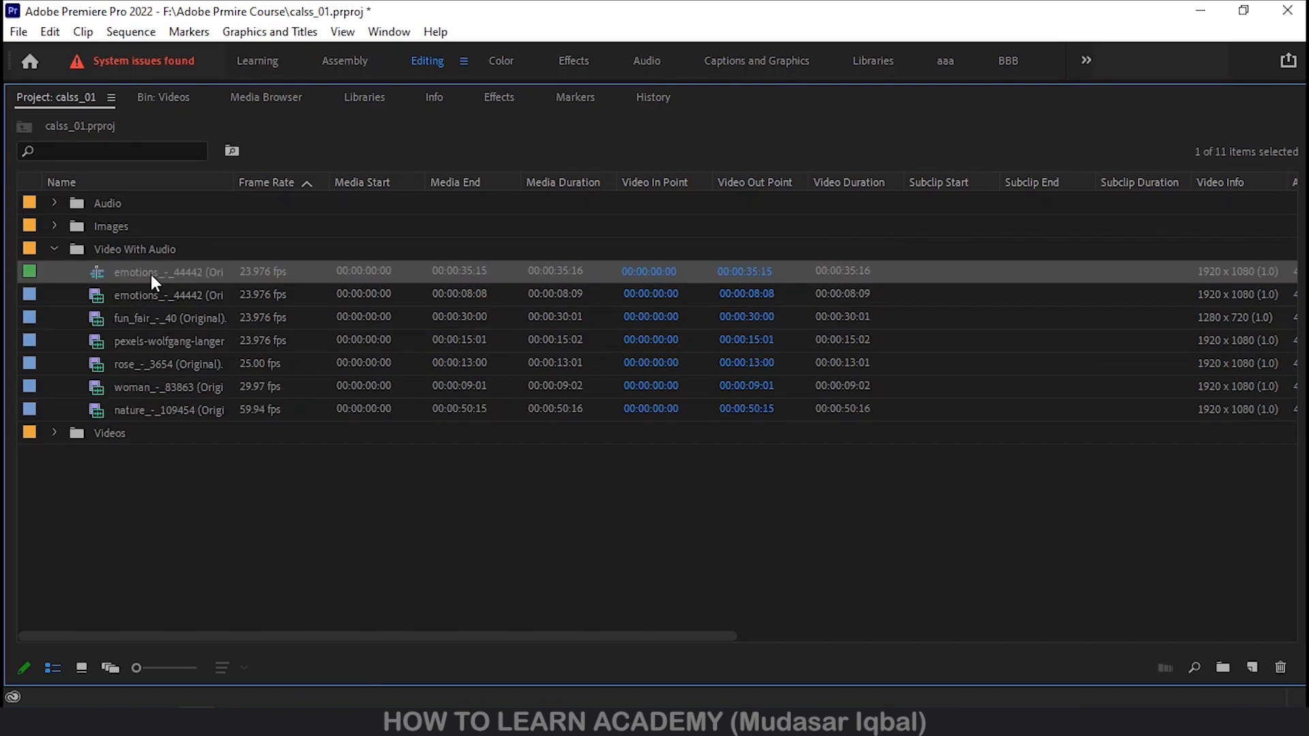
pyautogui.click(150, 274)
pyautogui.click(92, 294)
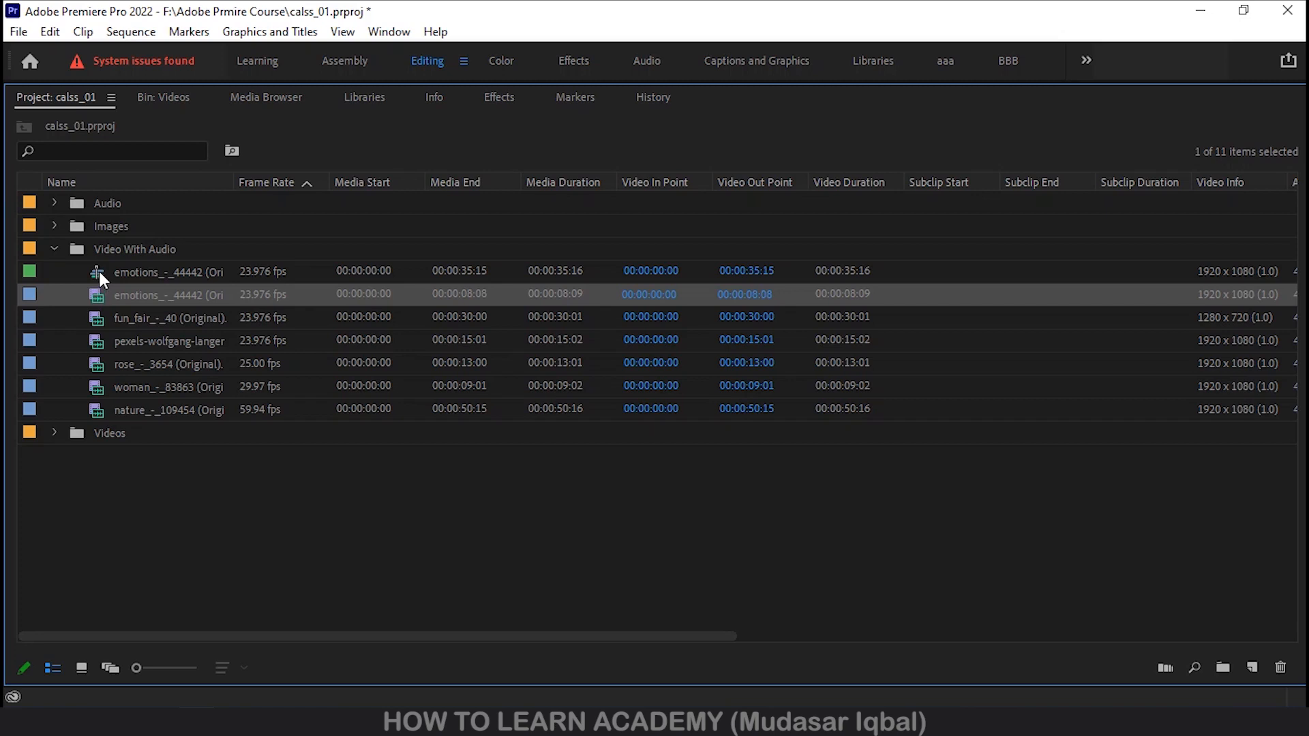
pyautogui.click(210, 273)
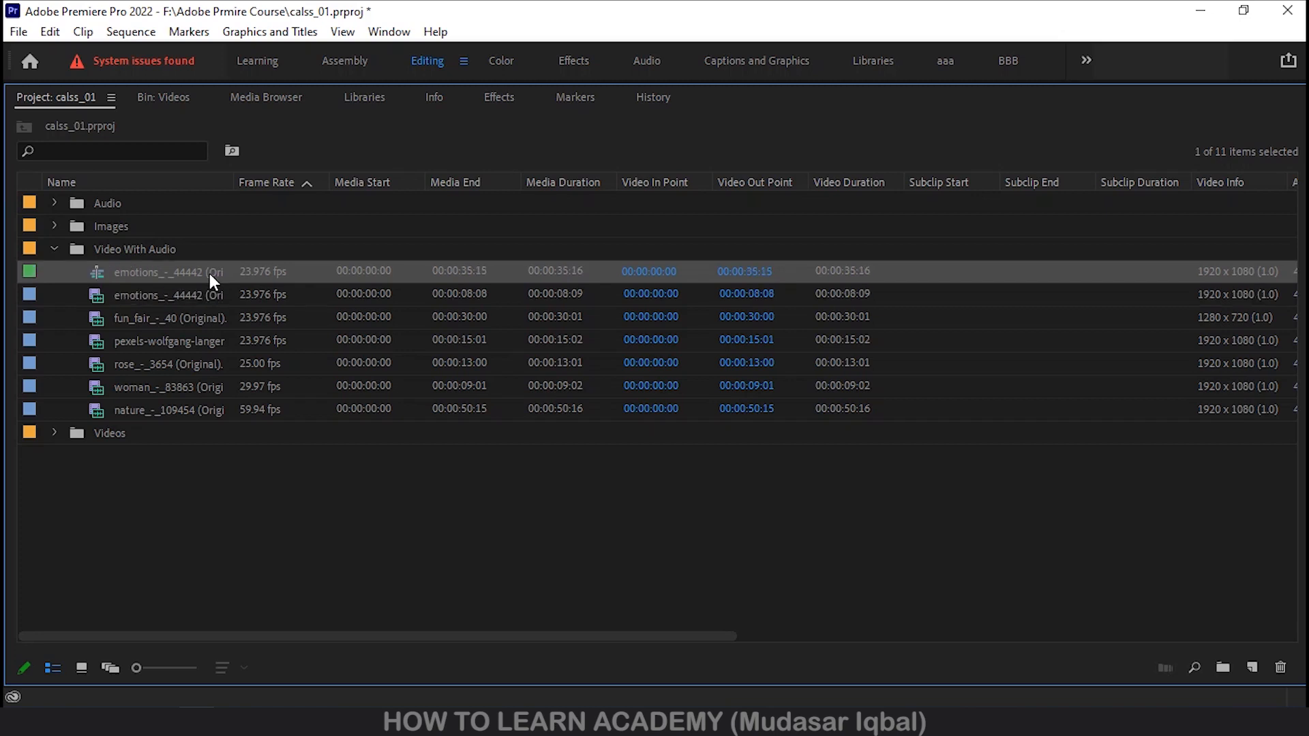
pyautogui.click(176, 294)
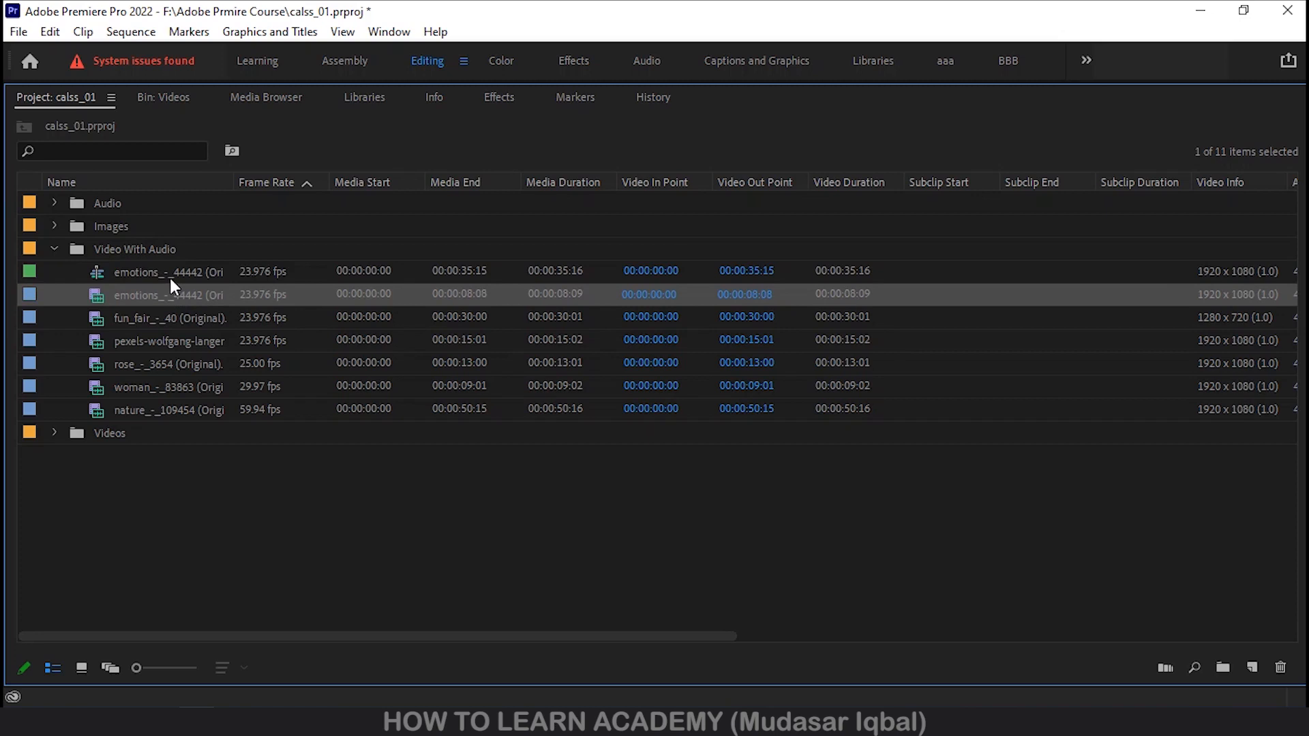
pyautogui.click(170, 278)
pyautogui.click(178, 294)
pyautogui.click(178, 273)
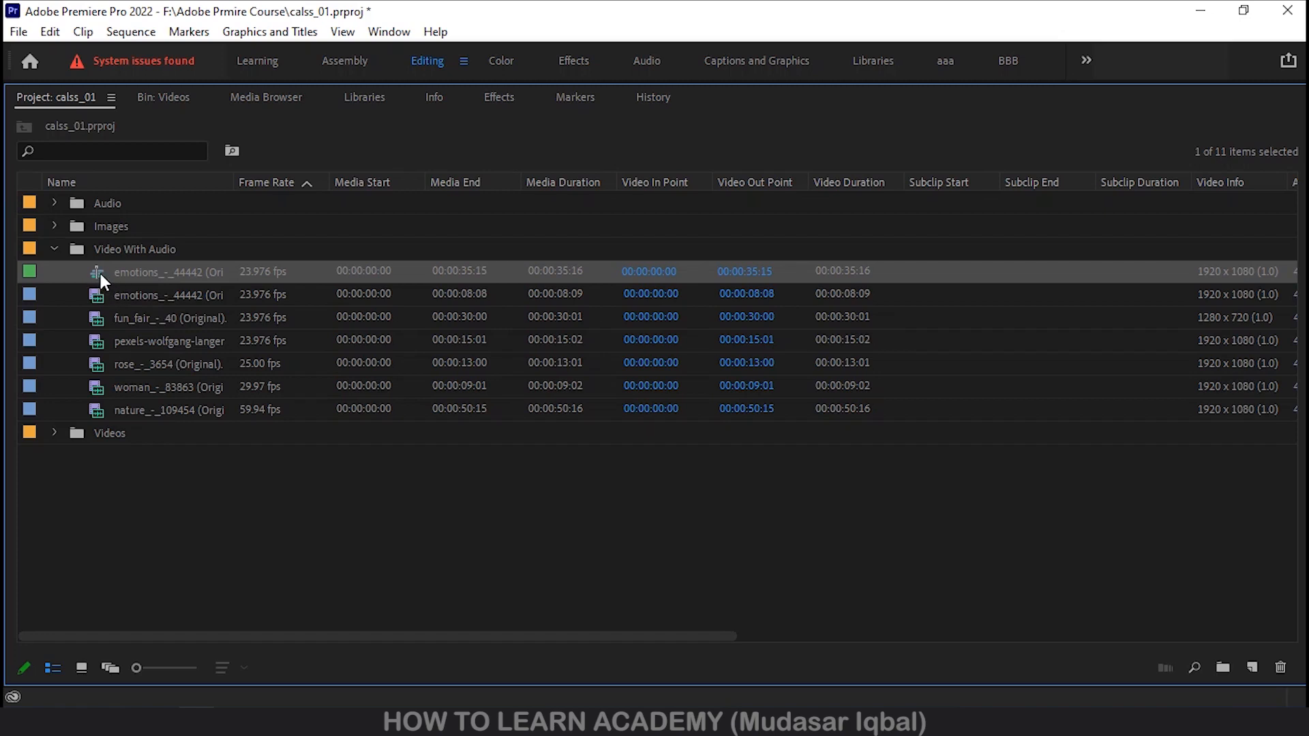
pyautogui.click(149, 296)
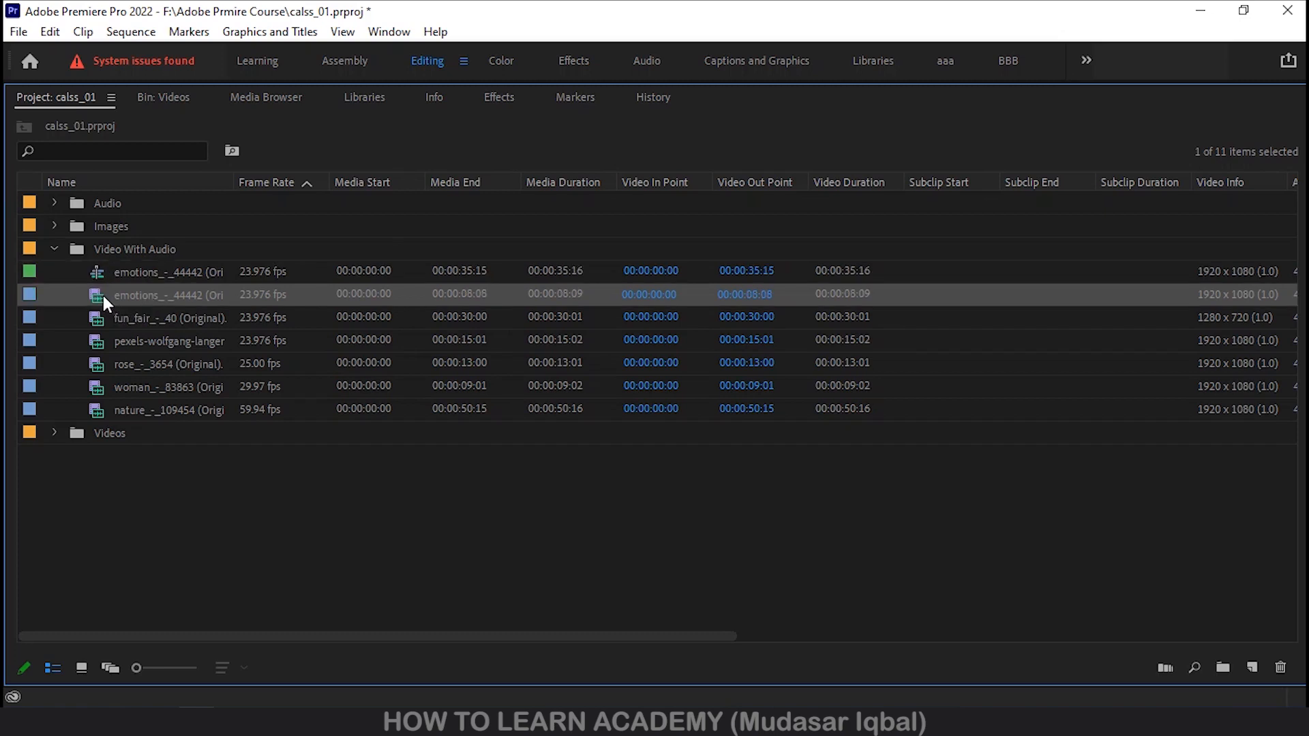
pyautogui.click(144, 315)
pyautogui.click(141, 272)
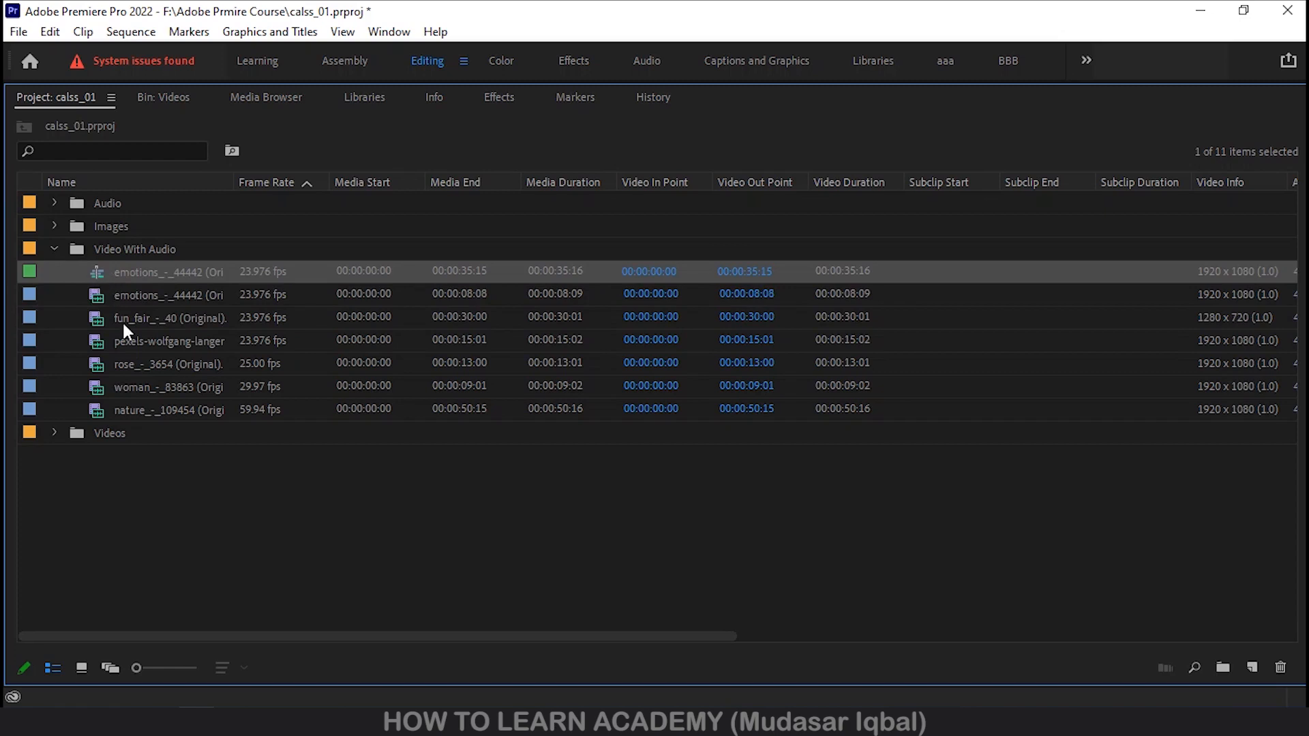
pyautogui.click(183, 522)
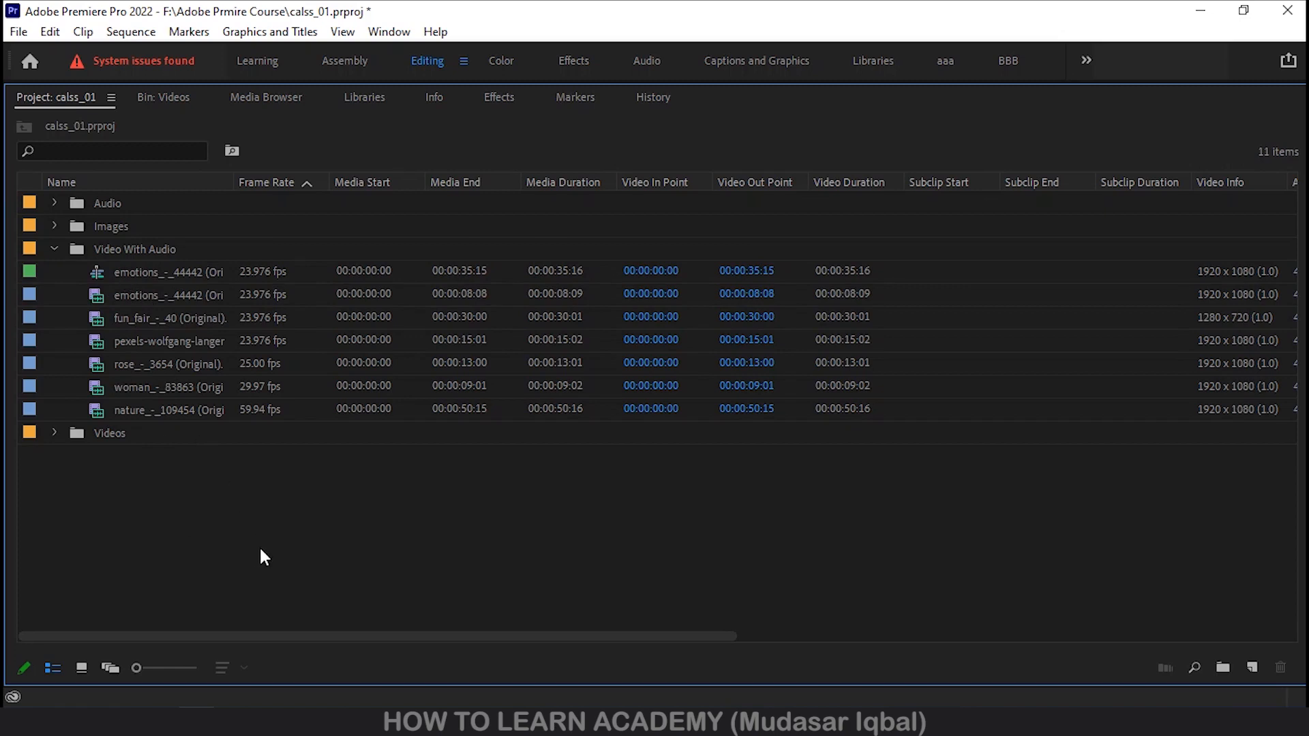
# Restore the Project panel to its normal size and widen it slightly toward the timeline
pyautogui.press('`')
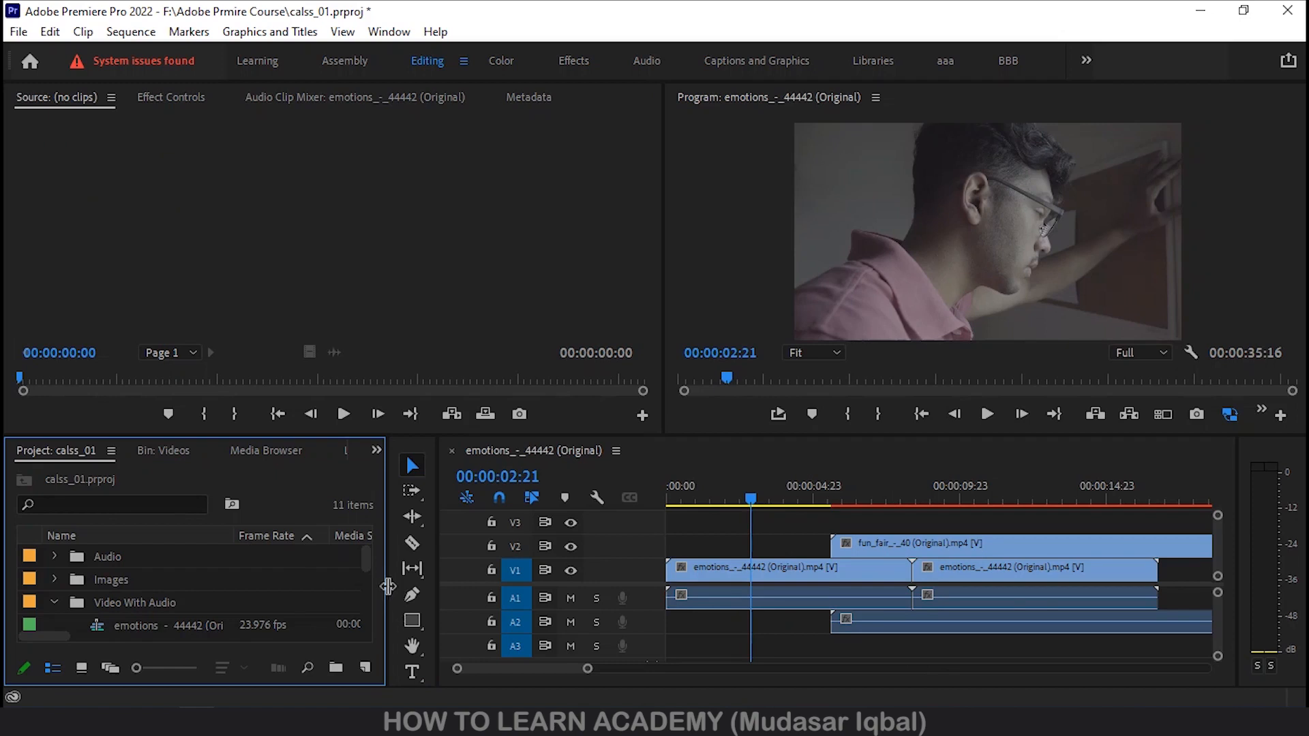
pyautogui.moveTo(388, 587); pyautogui.dragTo(468, 599)
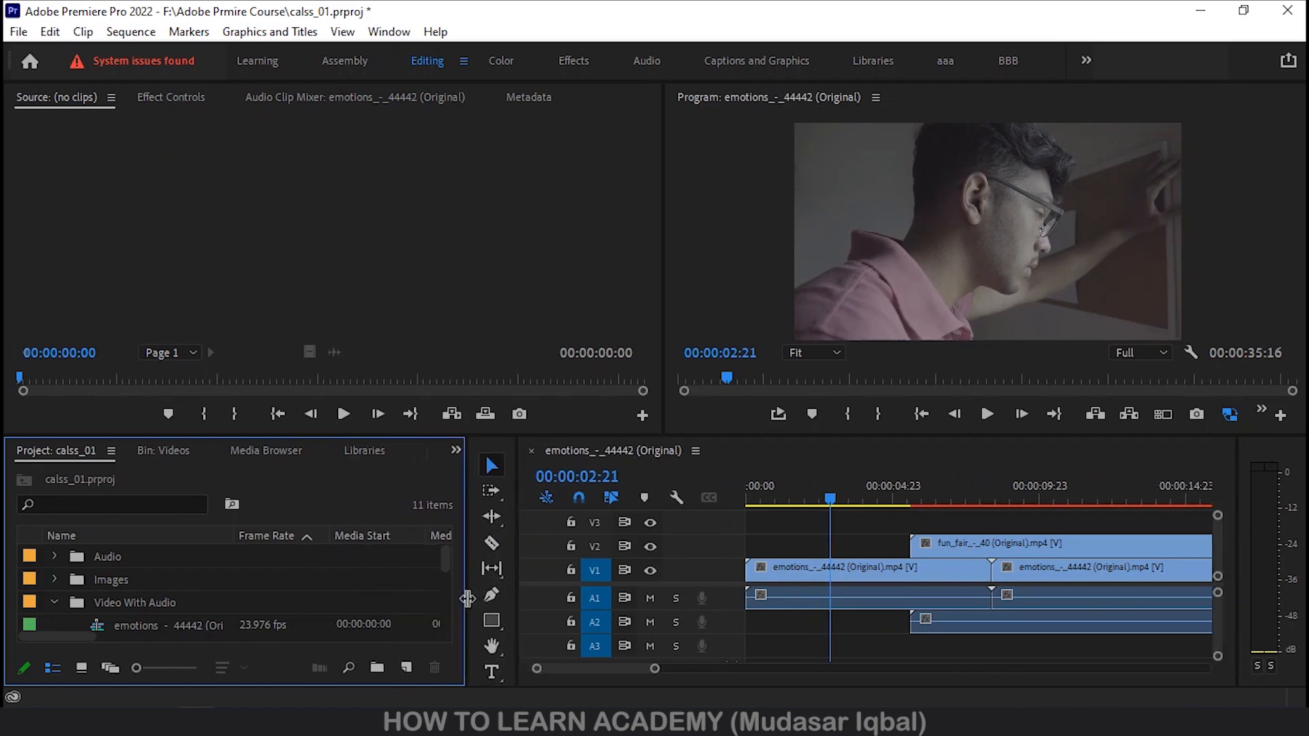
pyautogui.click(406, 668)
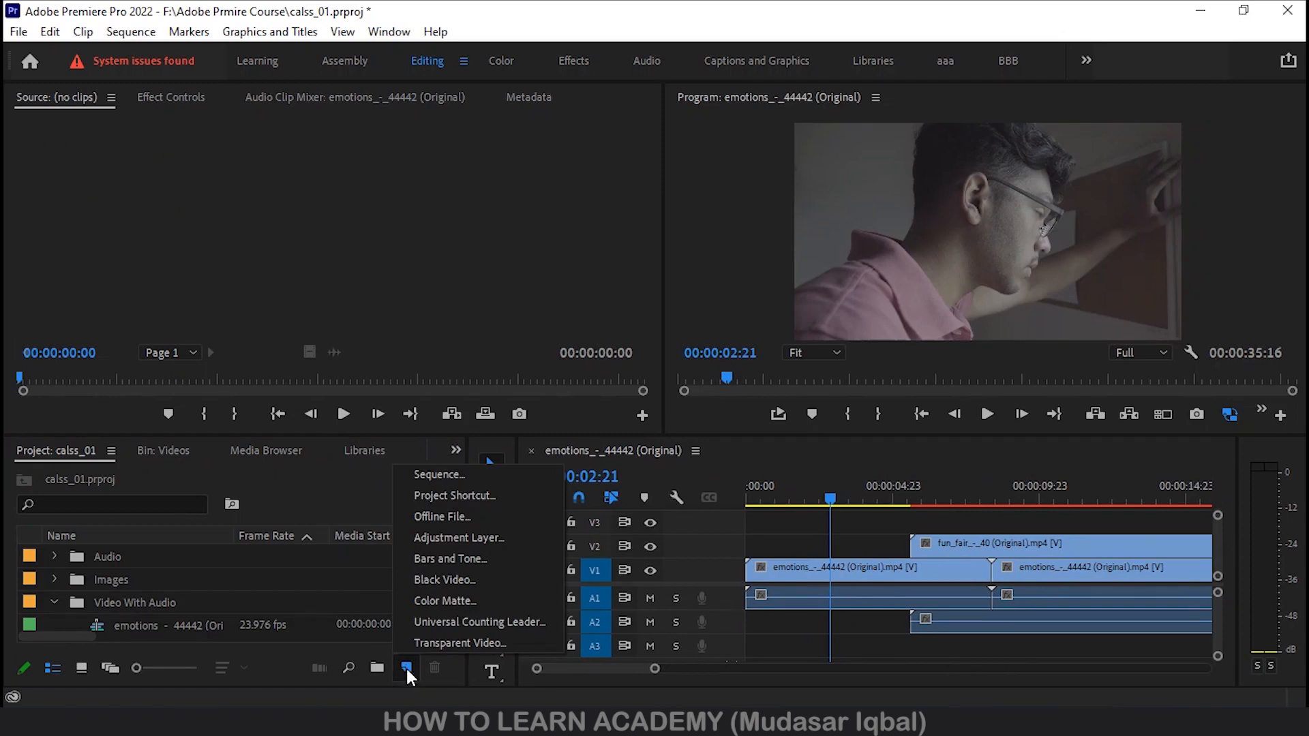
pyautogui.click(460, 480)
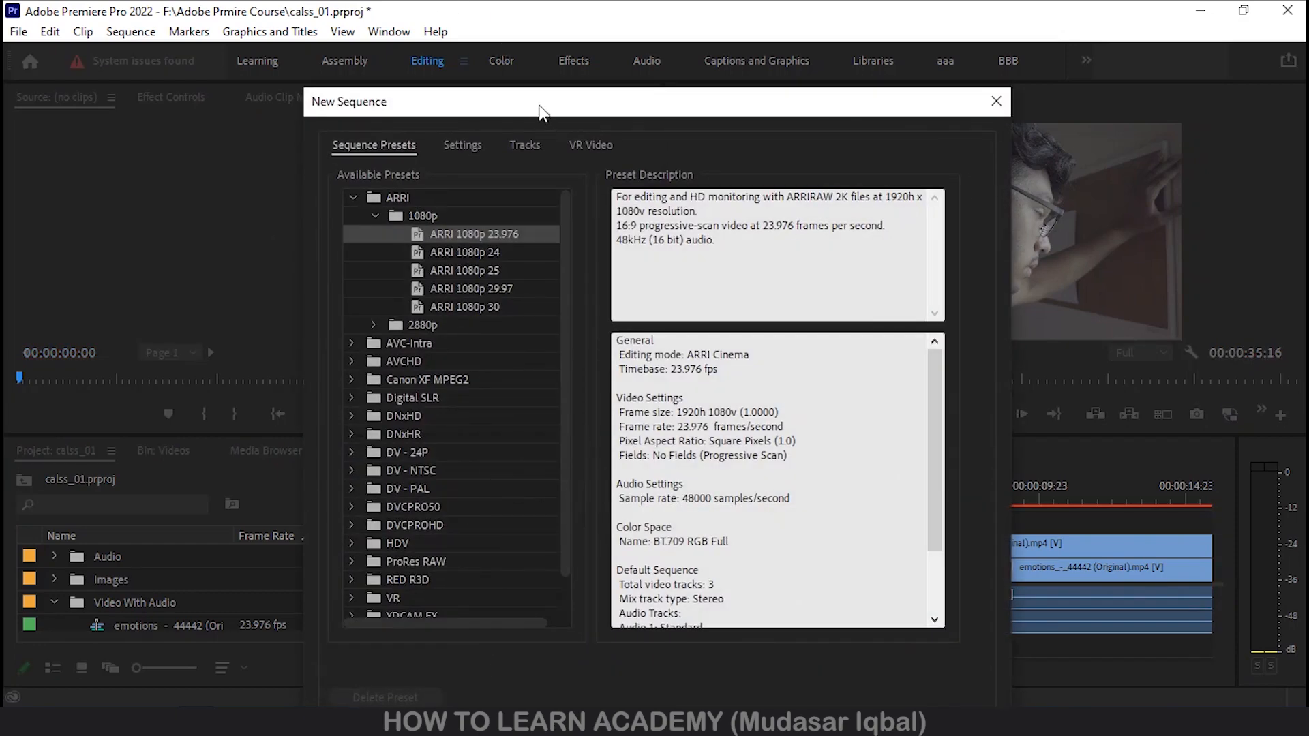
pyautogui.moveTo(536, 109); pyautogui.dragTo(546, 22)
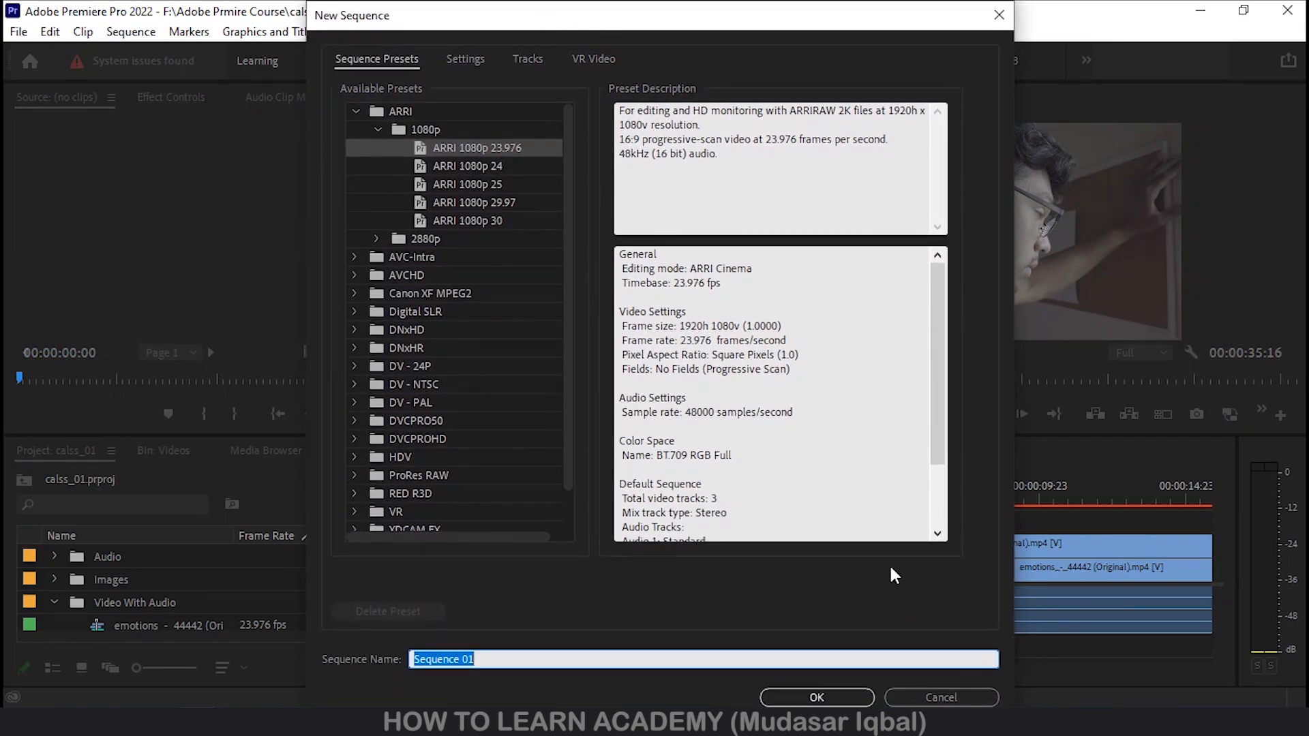
pyautogui.click(941, 698)
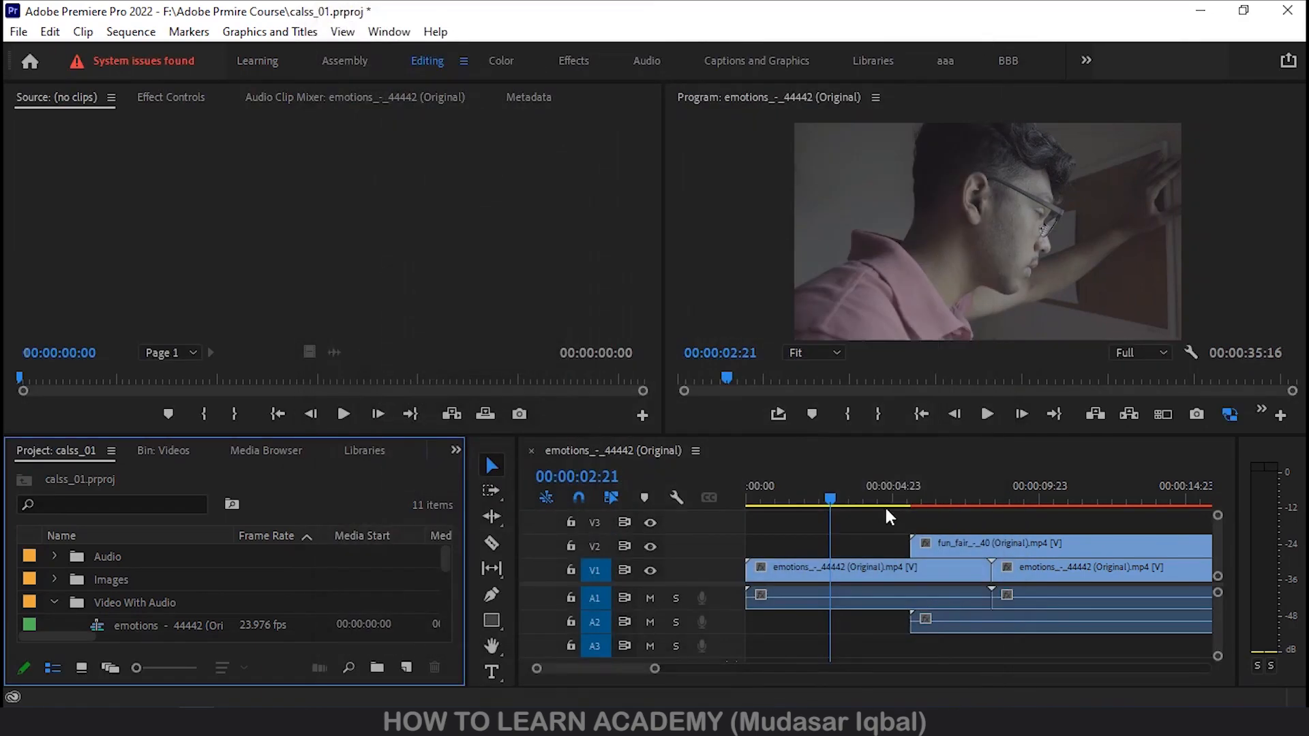
# Start a new sequence from the project and collapse the ARRI group in the available presets
pyautogui.click(19, 34)
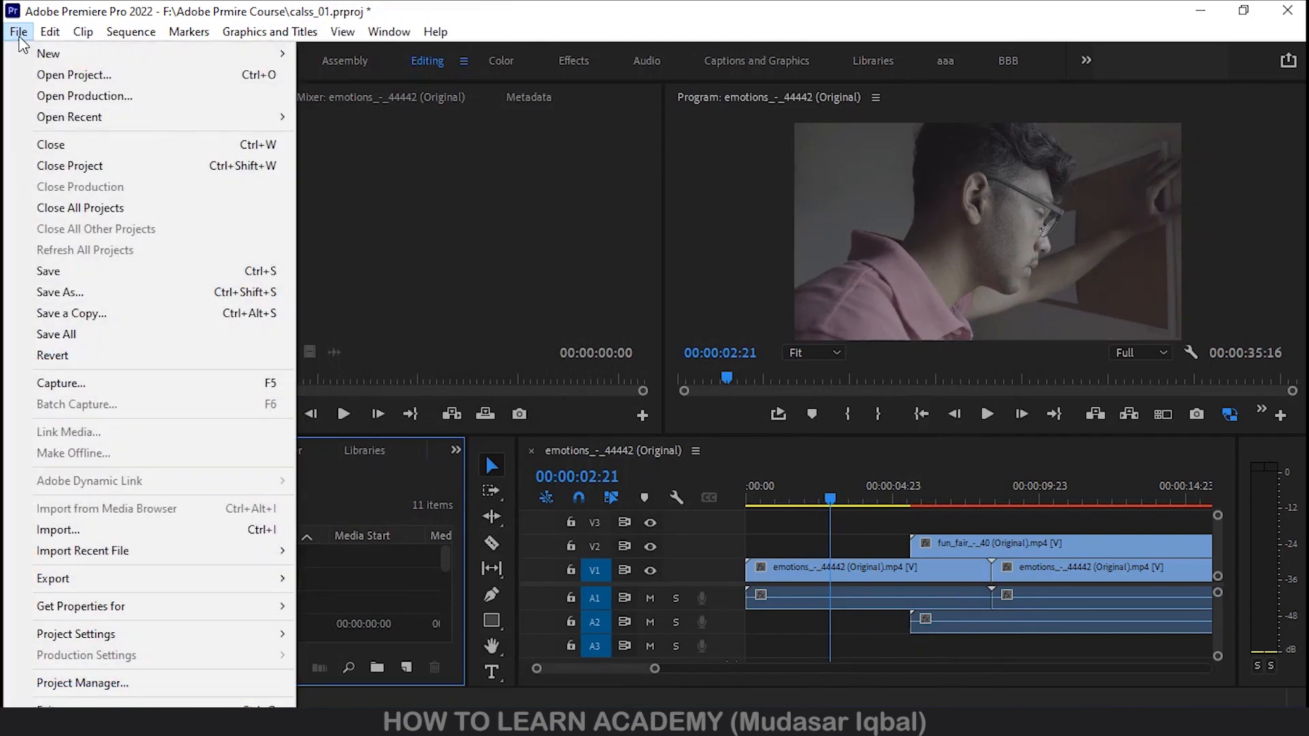
pyautogui.moveTo(48, 54)
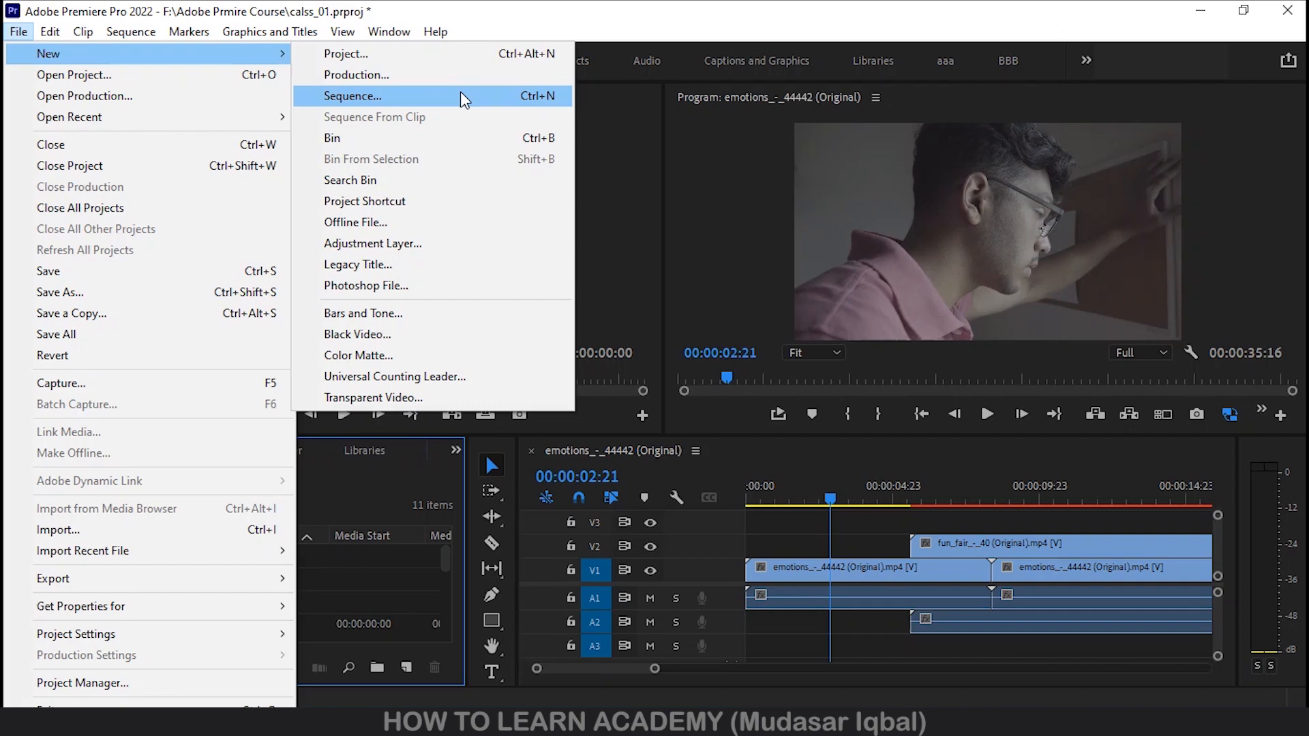
pyautogui.click(385, 102)
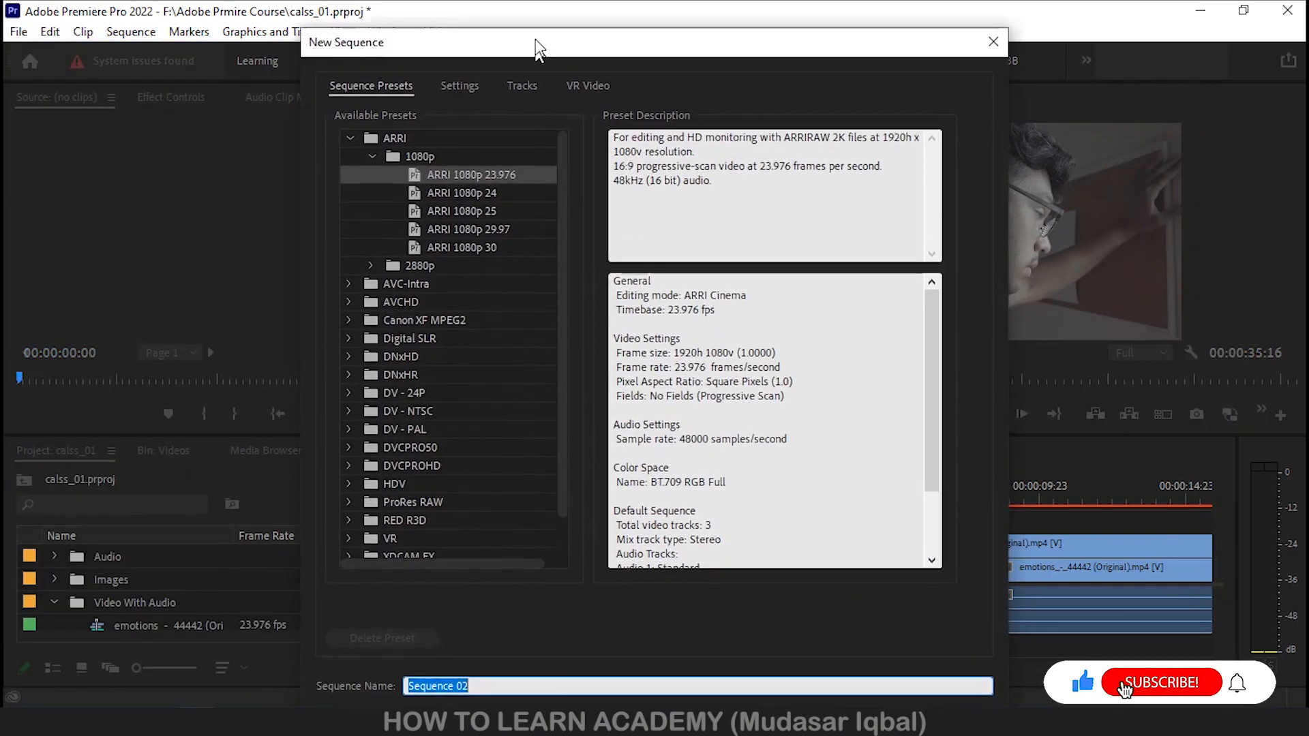
pyautogui.moveTo(539, 49); pyautogui.dragTo(538, 27)
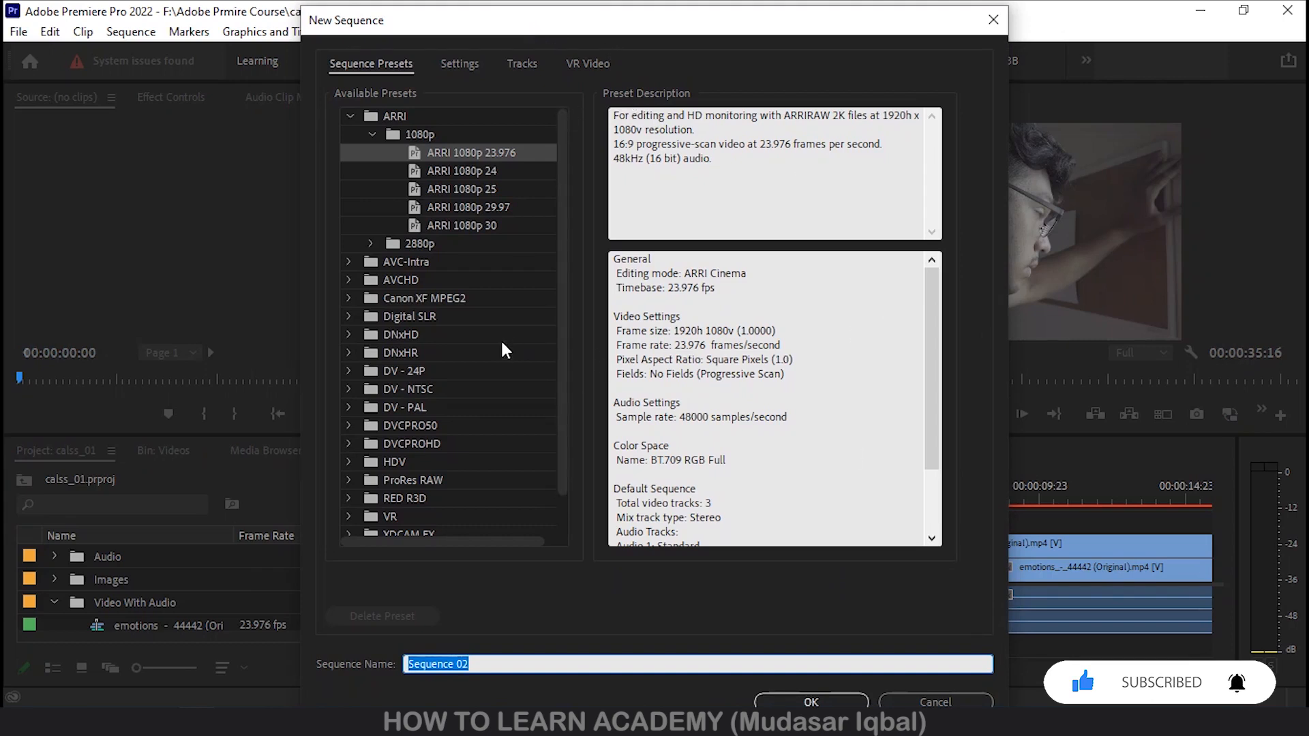
pyautogui.click(350, 117)
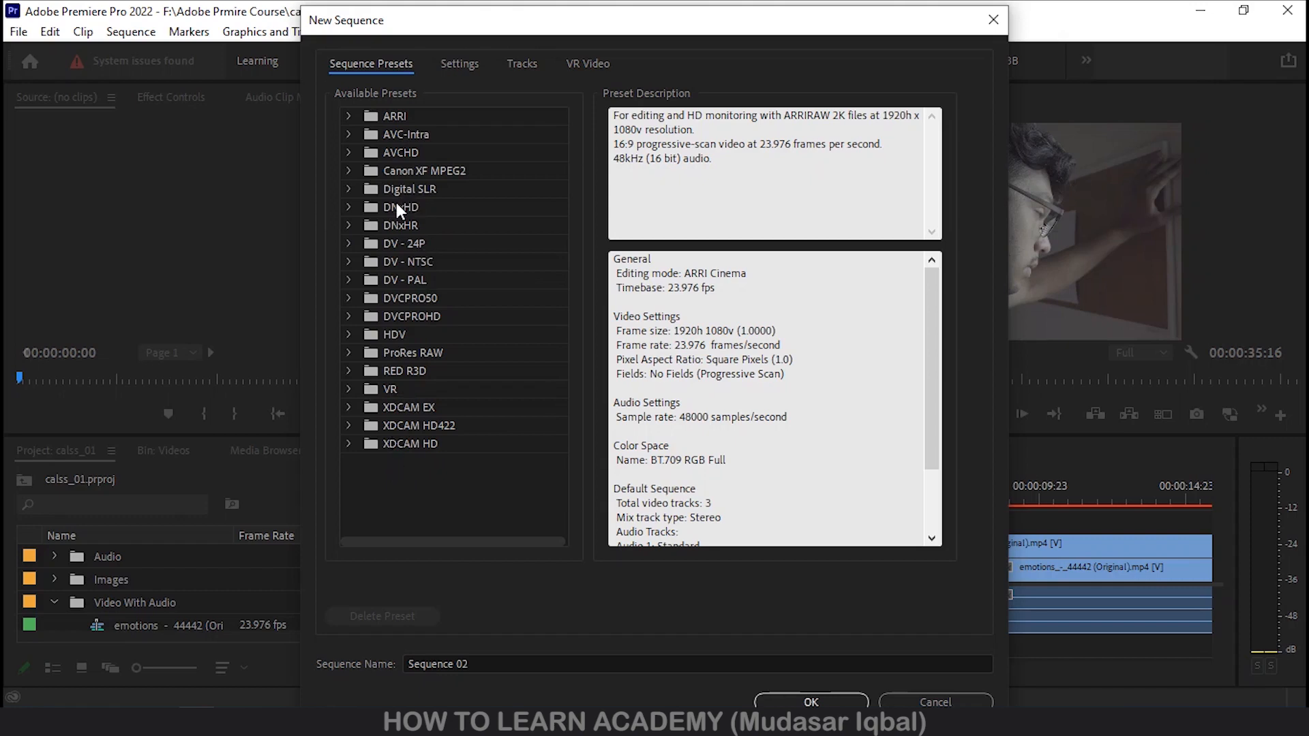
# Examine the video, audio and track settings of the DNxHR HQ 4K 24 preset
pyautogui.click(348, 226)
pyautogui.scroll(-3, 426, 465)
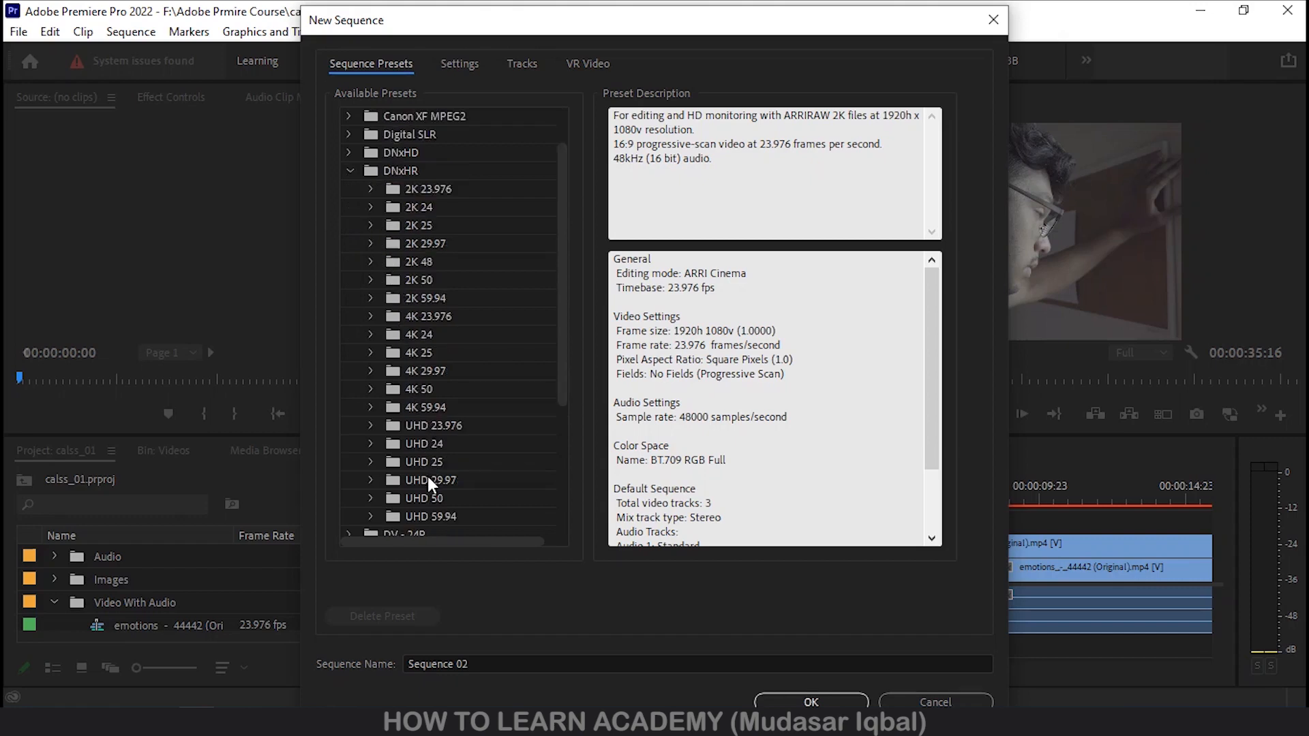
pyautogui.scroll(2, 430, 477)
pyautogui.click(372, 335)
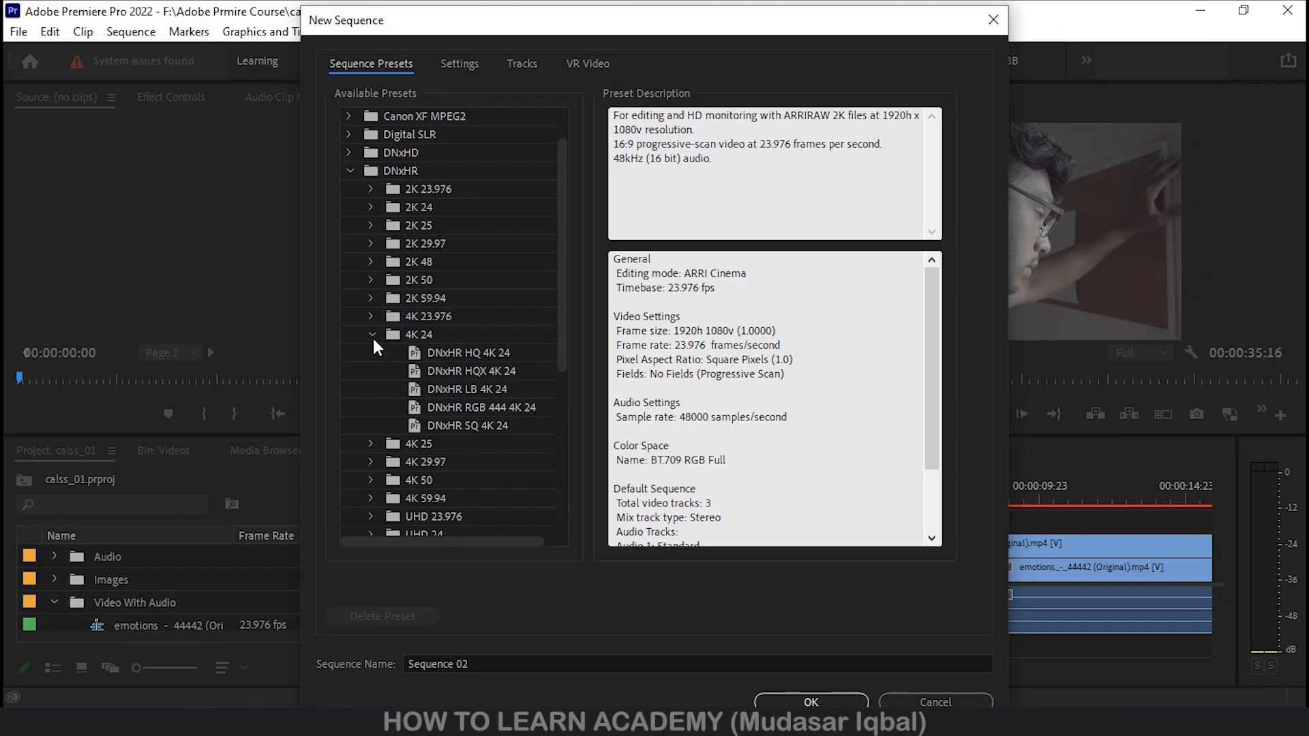
pyautogui.click(465, 359)
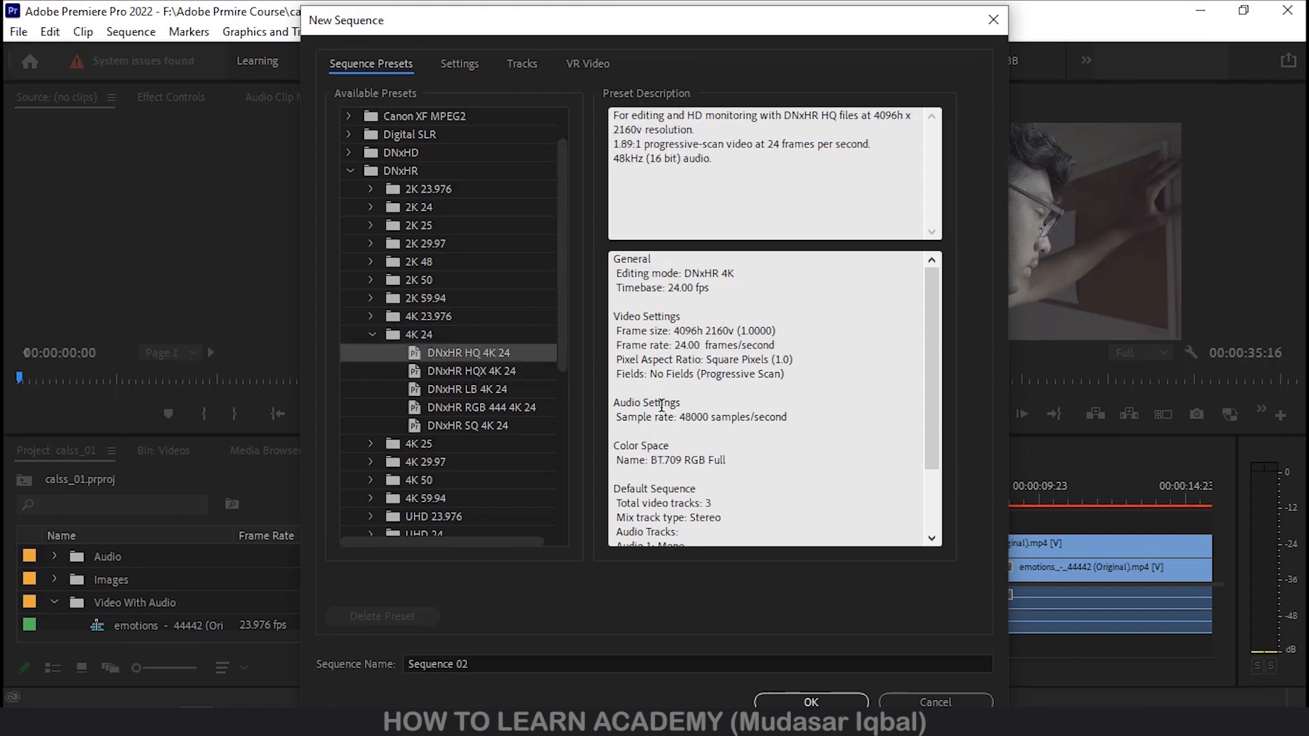
pyautogui.scroll(-2, 662, 427)
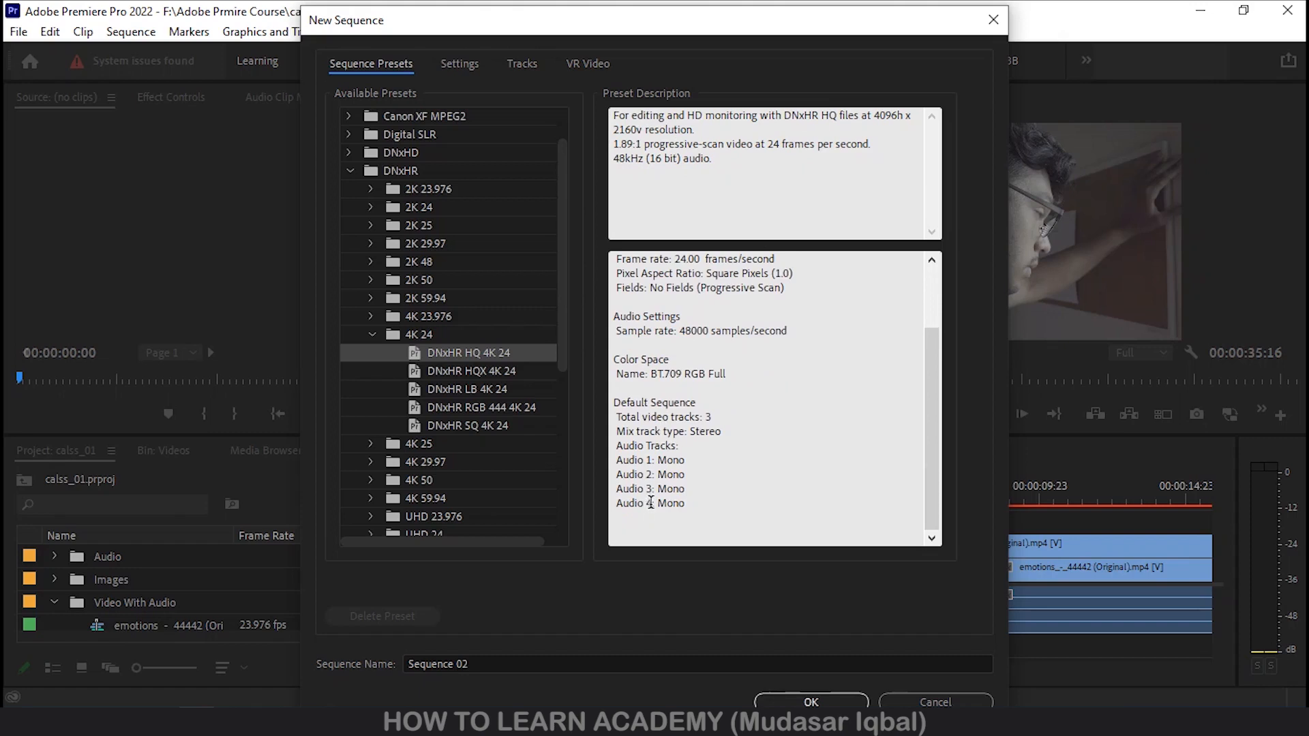
pyautogui.scroll(2, 679, 495)
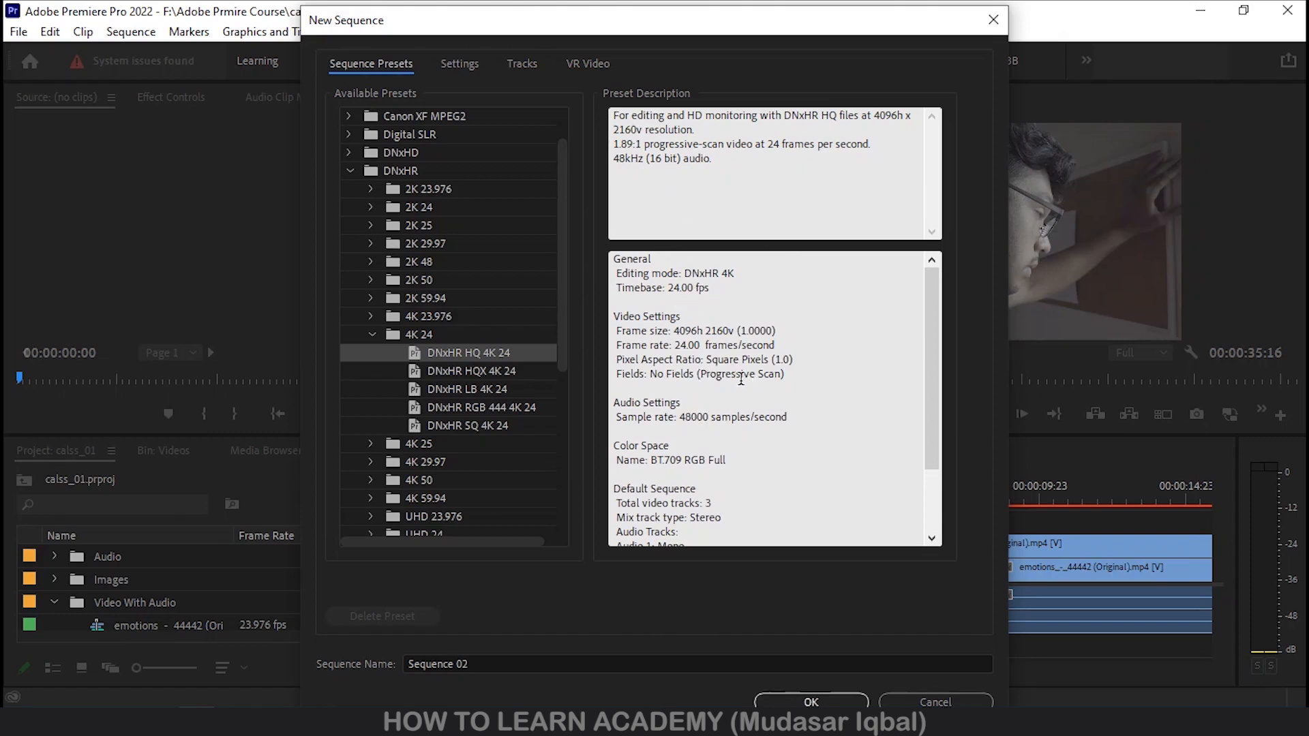
# Compare the descriptions of the DNxHR LB 4K 24, DNxHR LB 4K 25 and DNxHR SQ 4K 25 presets
pyautogui.click(464, 387)
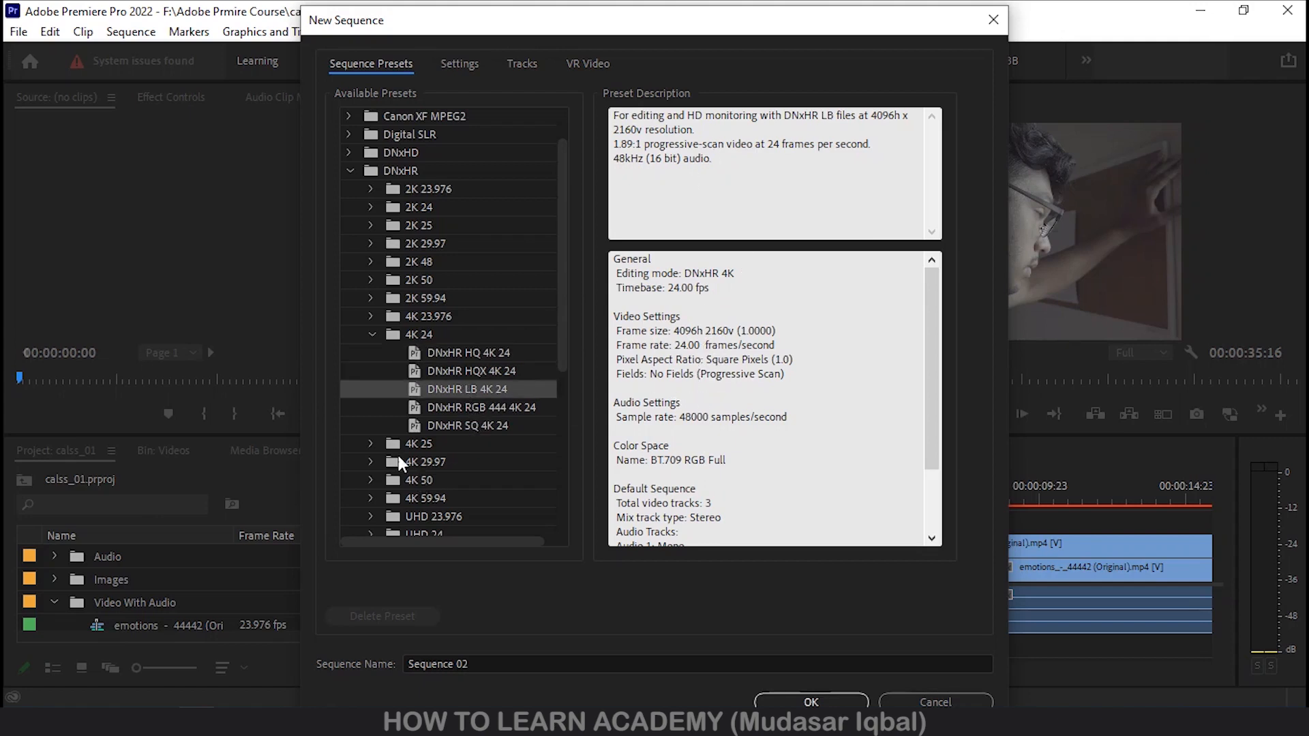
pyautogui.click(365, 445)
pyautogui.click(447, 497)
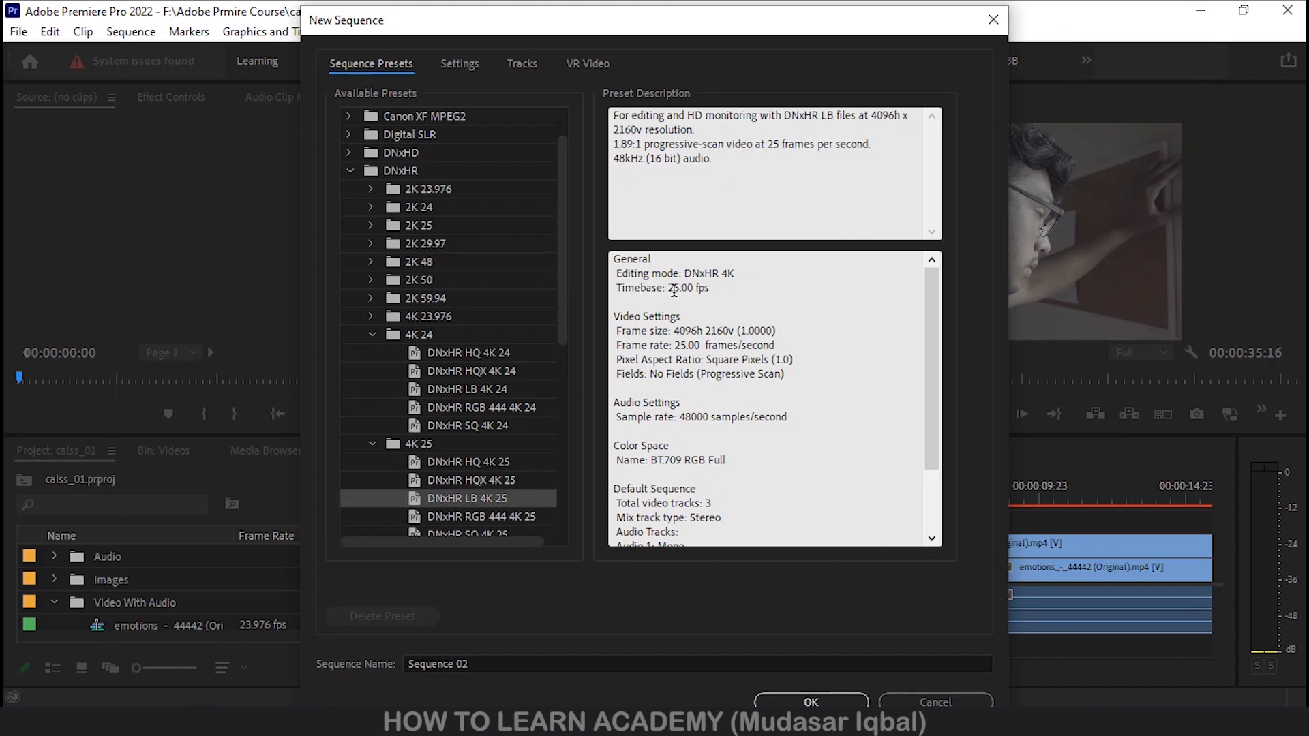
pyautogui.scroll(-2, 472, 455)
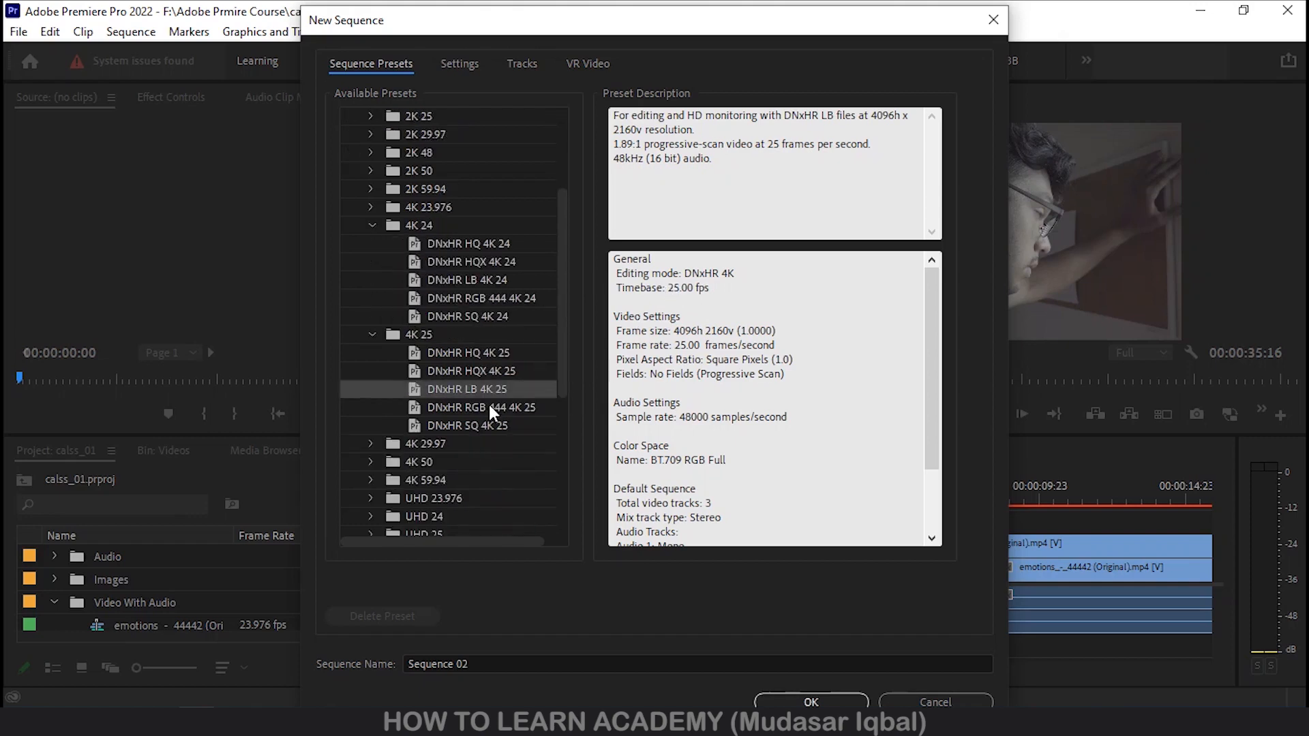
pyautogui.click(486, 423)
pyautogui.scroll(3, 423, 225)
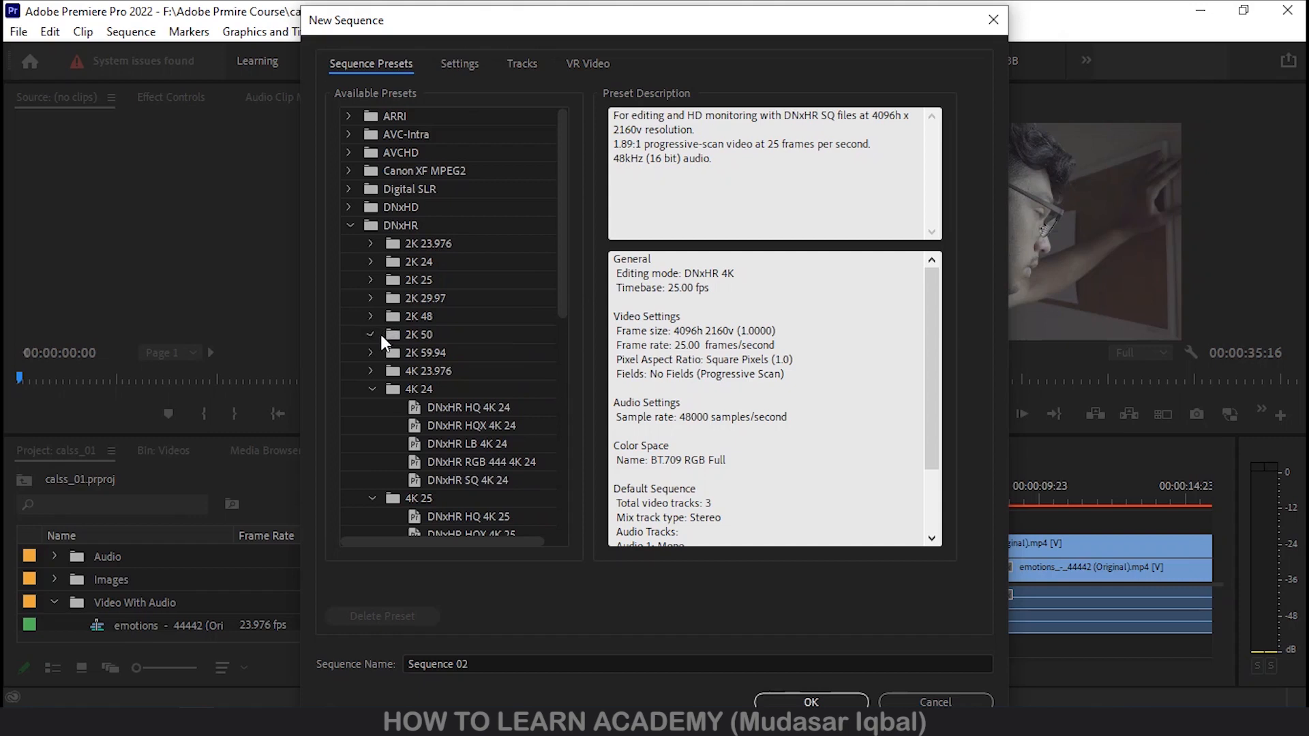
# Check the timebase of the DNxHR HQX 2K 50 preset and collapse the DNxHR group
pyautogui.click(379, 333)
pyautogui.click(498, 370)
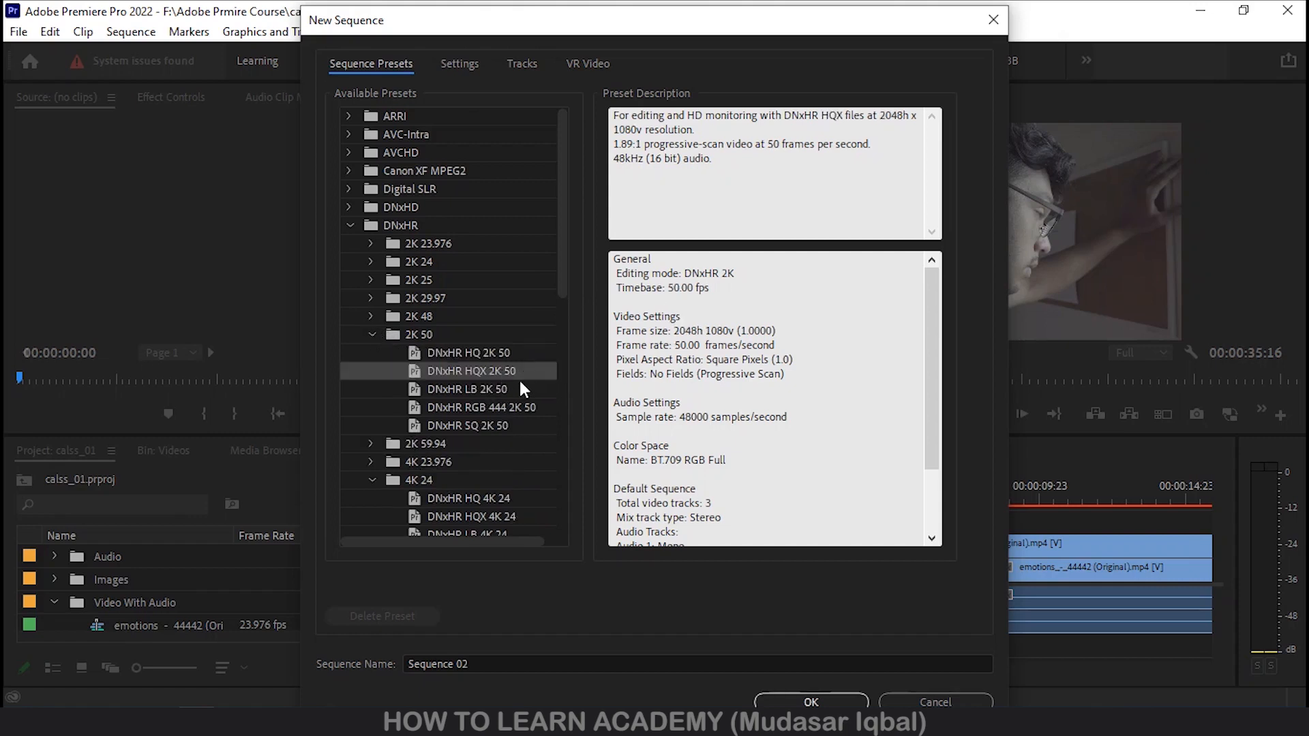
pyautogui.click(672, 288)
pyautogui.moveTo(682, 287); pyautogui.dragTo(652, 287)
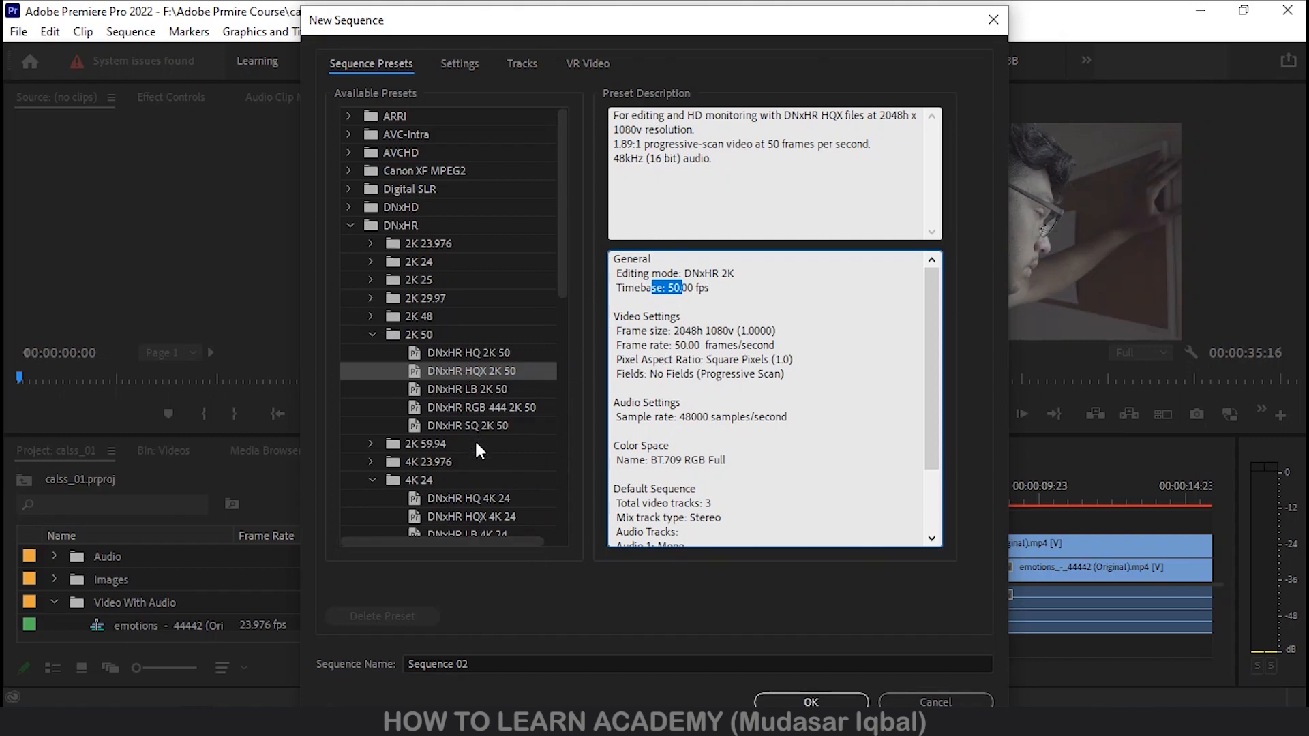
pyautogui.click(350, 225)
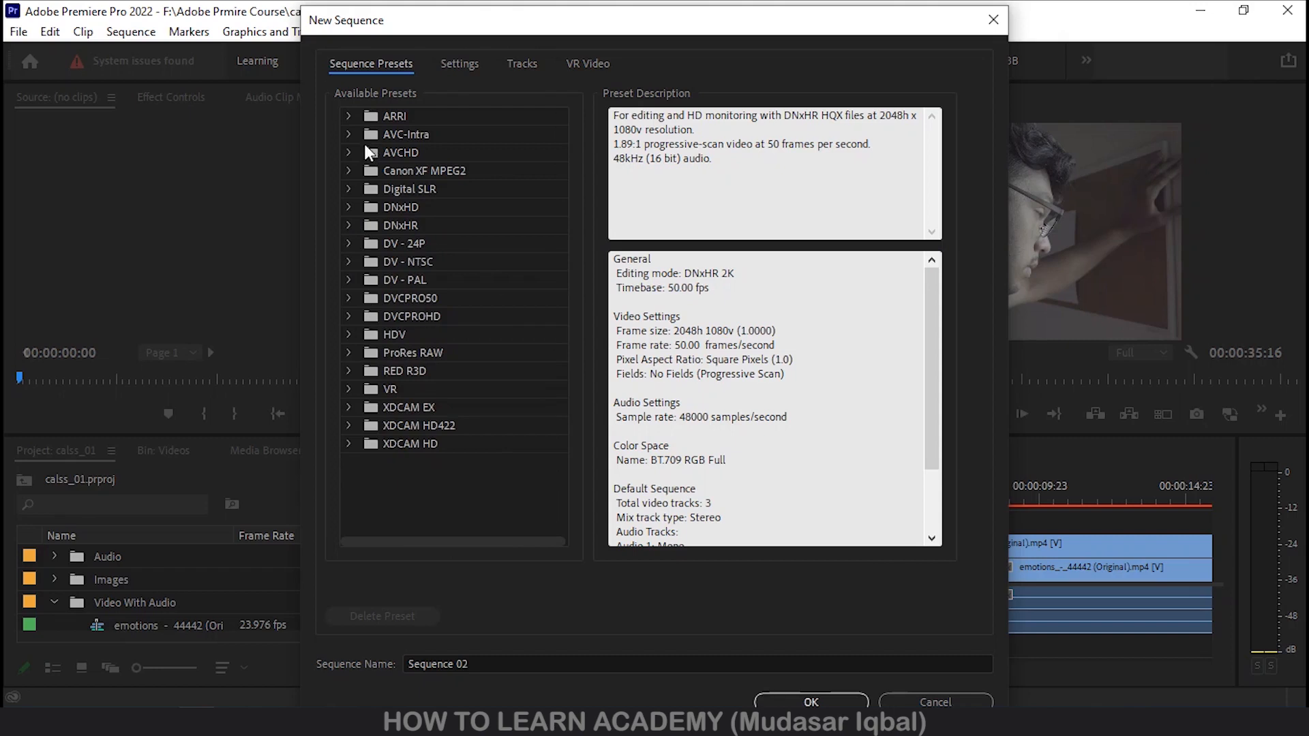
# Create the sequence from the AVCHD 1080p30 preset, keeping the name Sequence 02
pyautogui.click(349, 153)
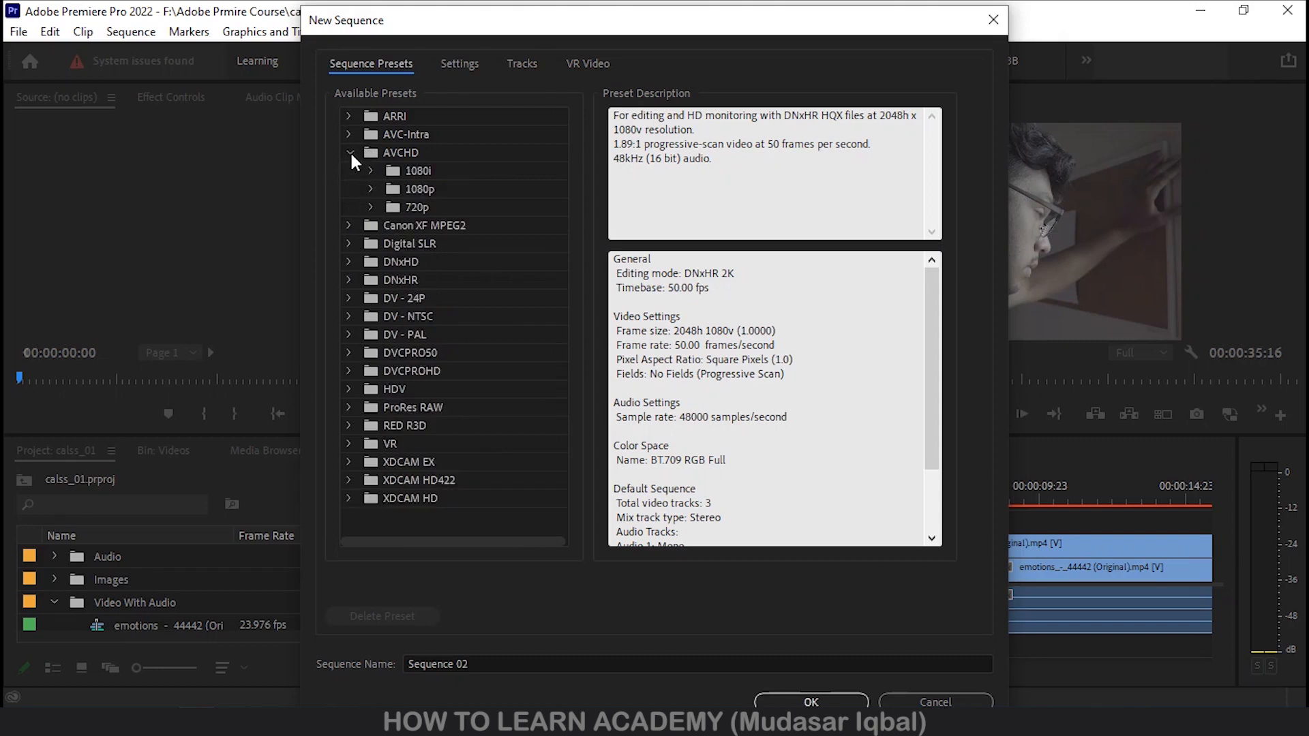
pyautogui.click(371, 171)
pyautogui.click(372, 170)
pyautogui.click(371, 189)
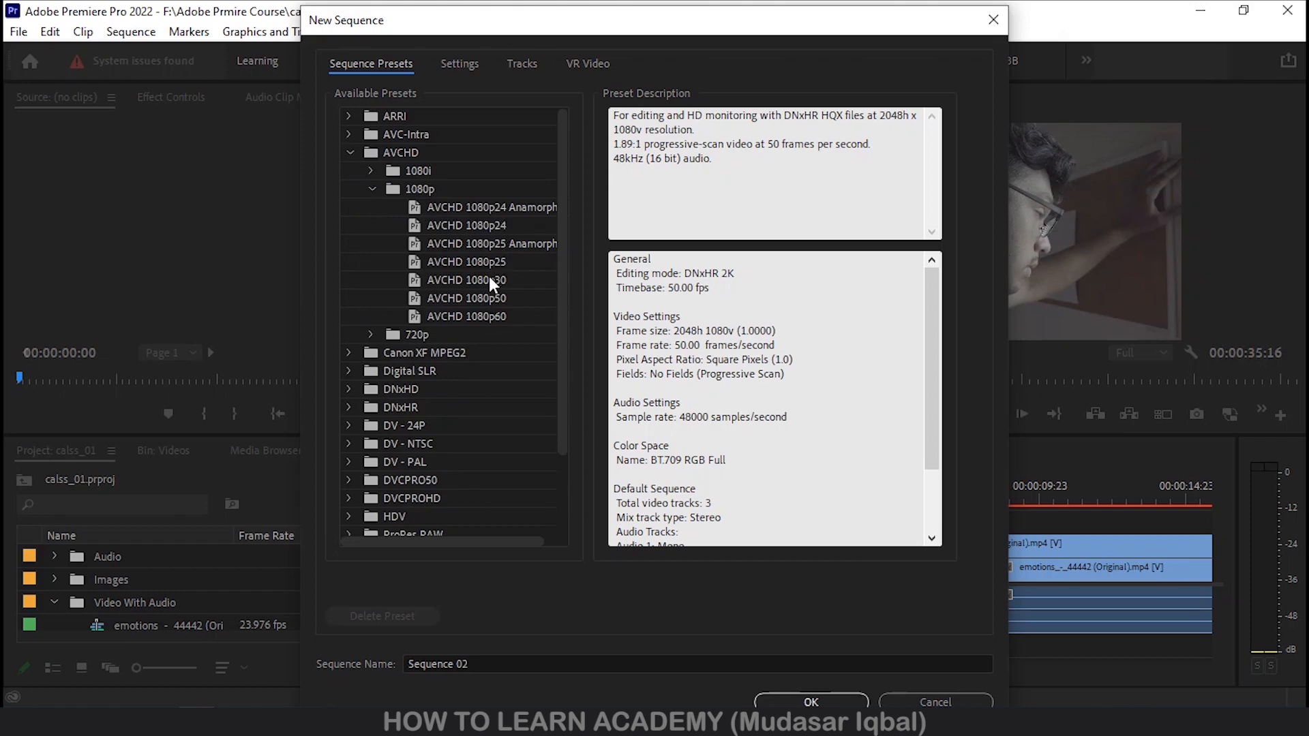
pyautogui.click(463, 279)
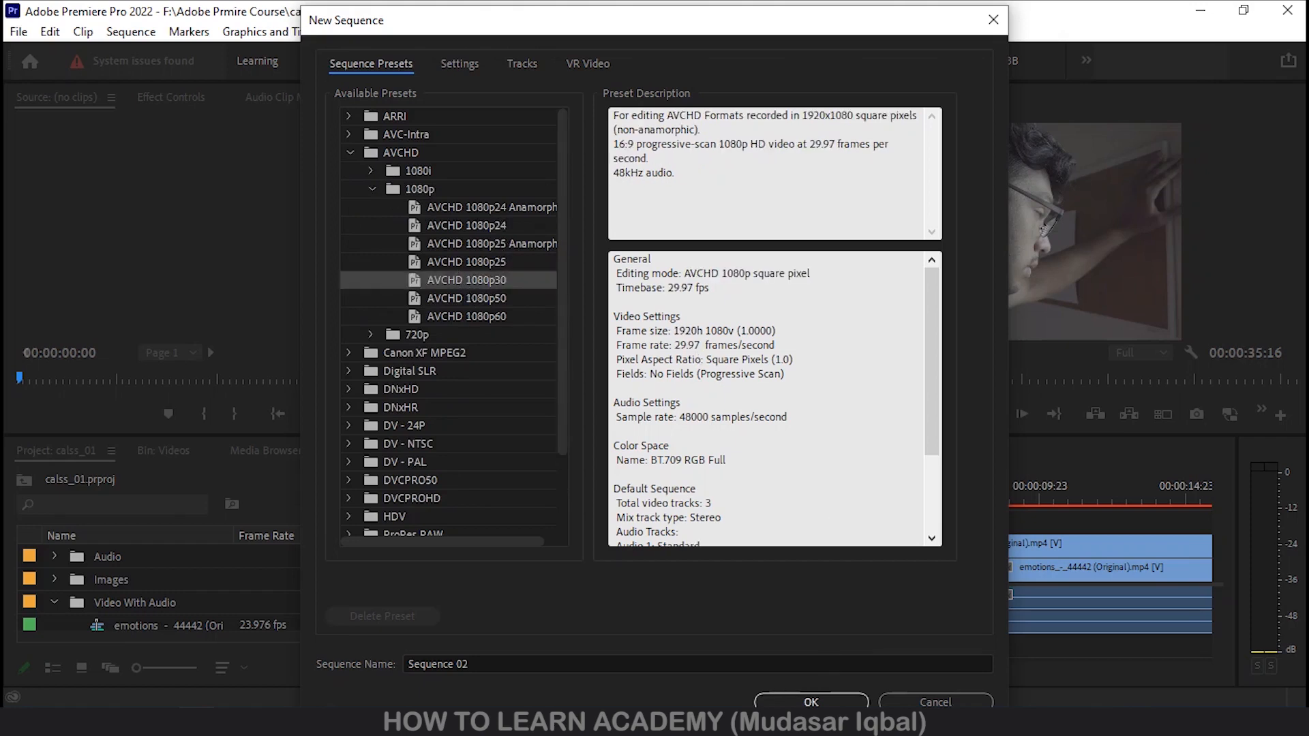
pyautogui.moveTo(588, 29); pyautogui.dragTo(564, 25)
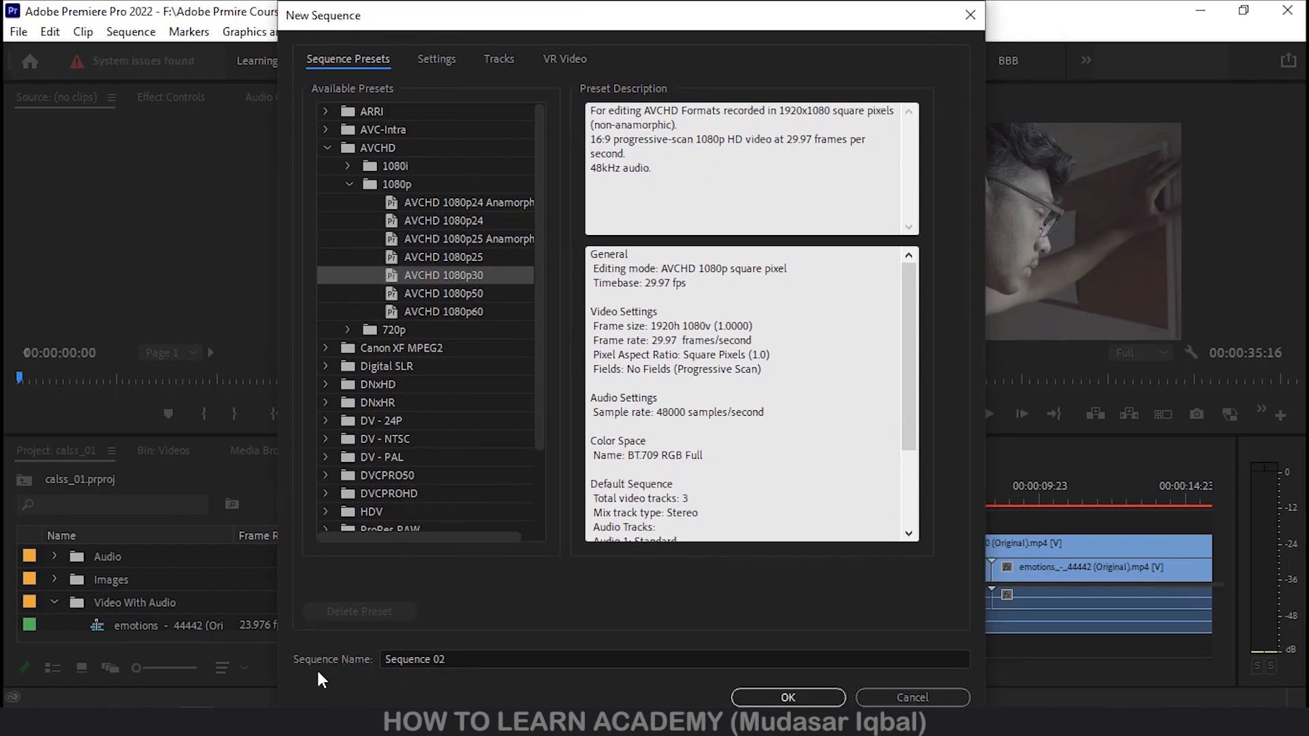
pyautogui.click(467, 660)
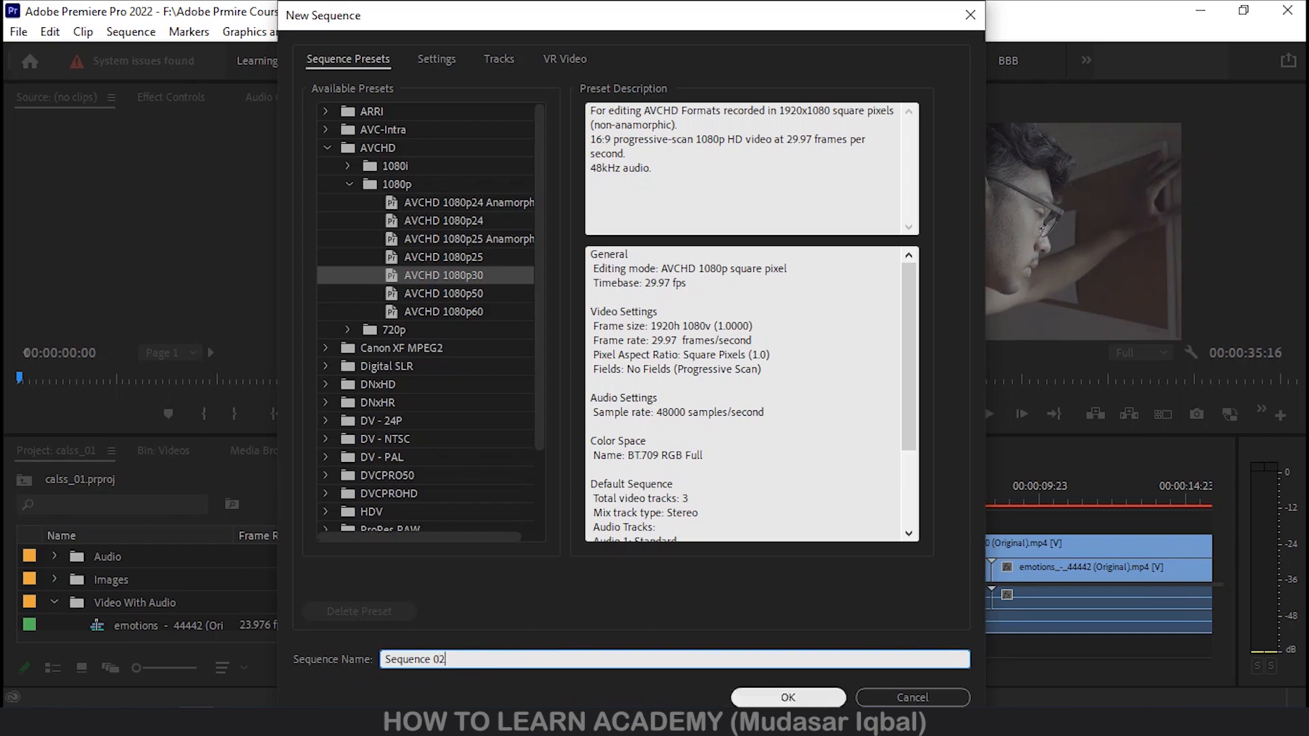
pyautogui.click(788, 698)
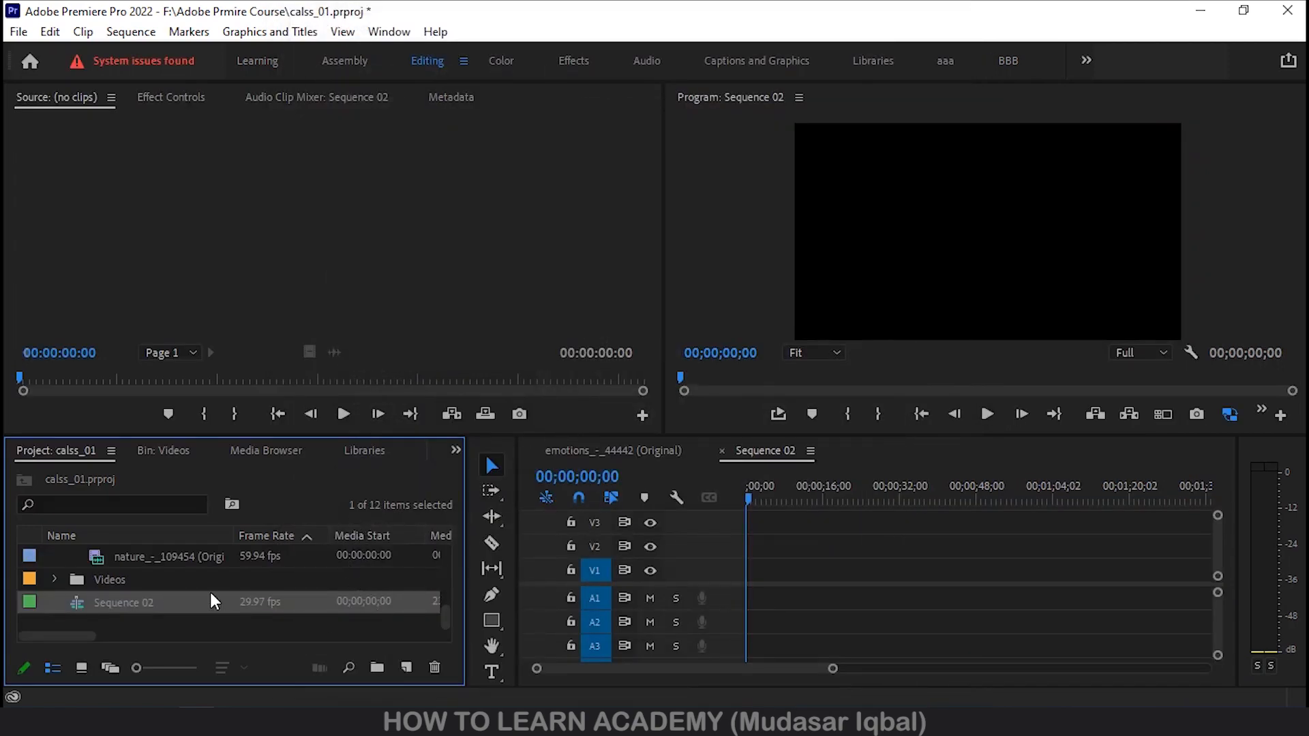
# Look over the emotions_-_44442 sequence and the fun_fair_-_40 clip in the Video With Audio bin, and collapse the bin
pyautogui.scroll(5, 212, 591)
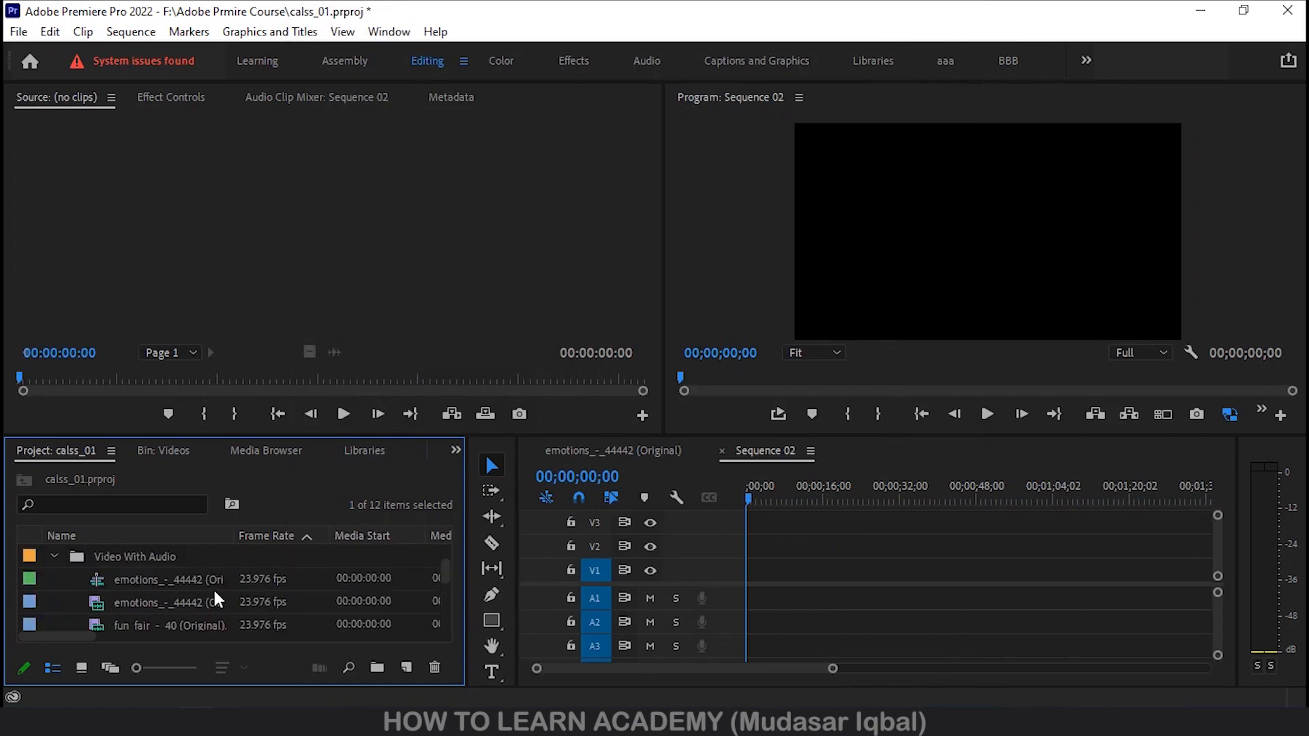
pyautogui.click(162, 581)
pyautogui.scroll(-1, 173, 596)
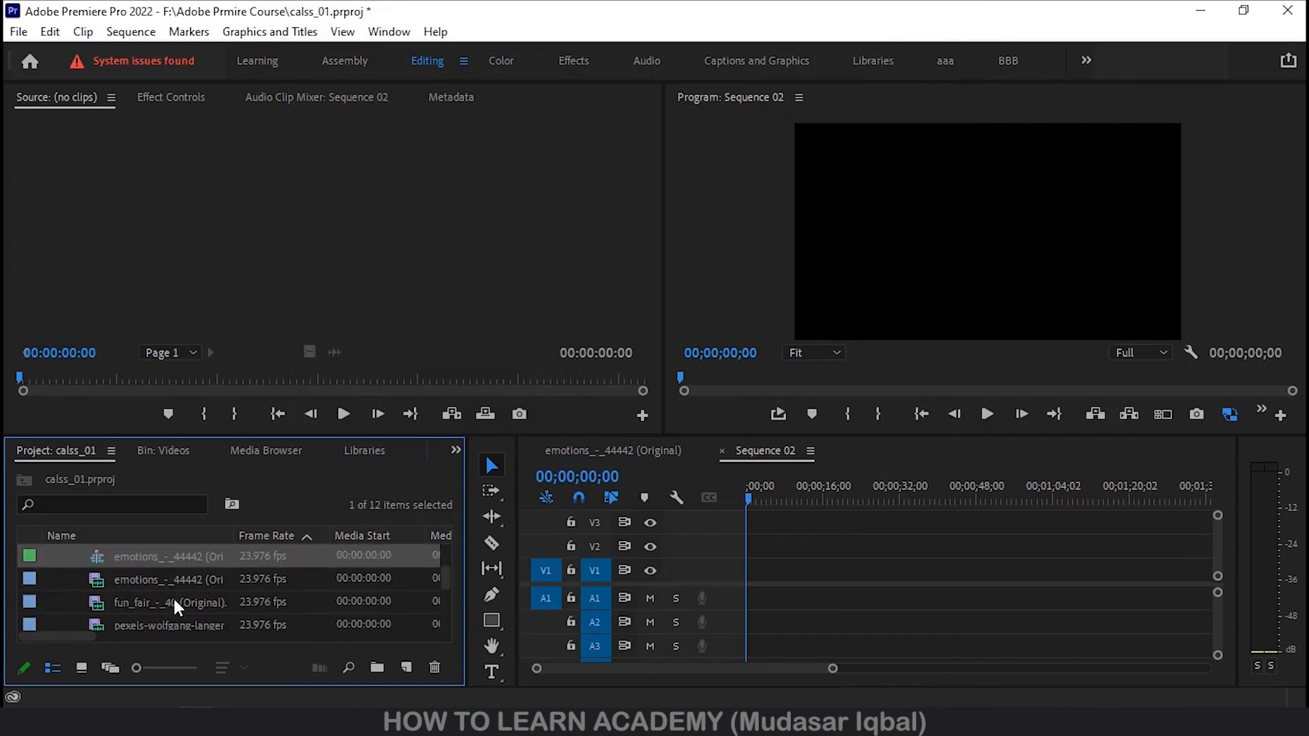
pyautogui.click(142, 602)
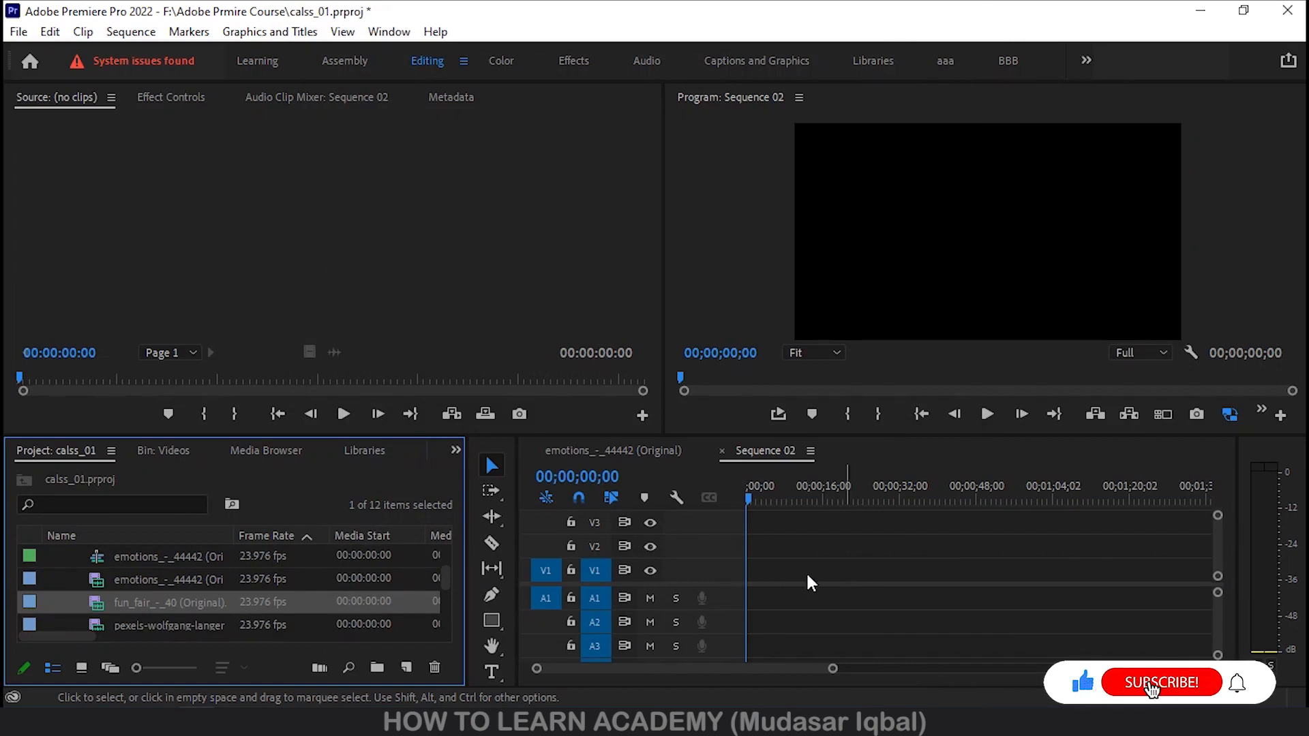
pyautogui.scroll(2, 186, 599)
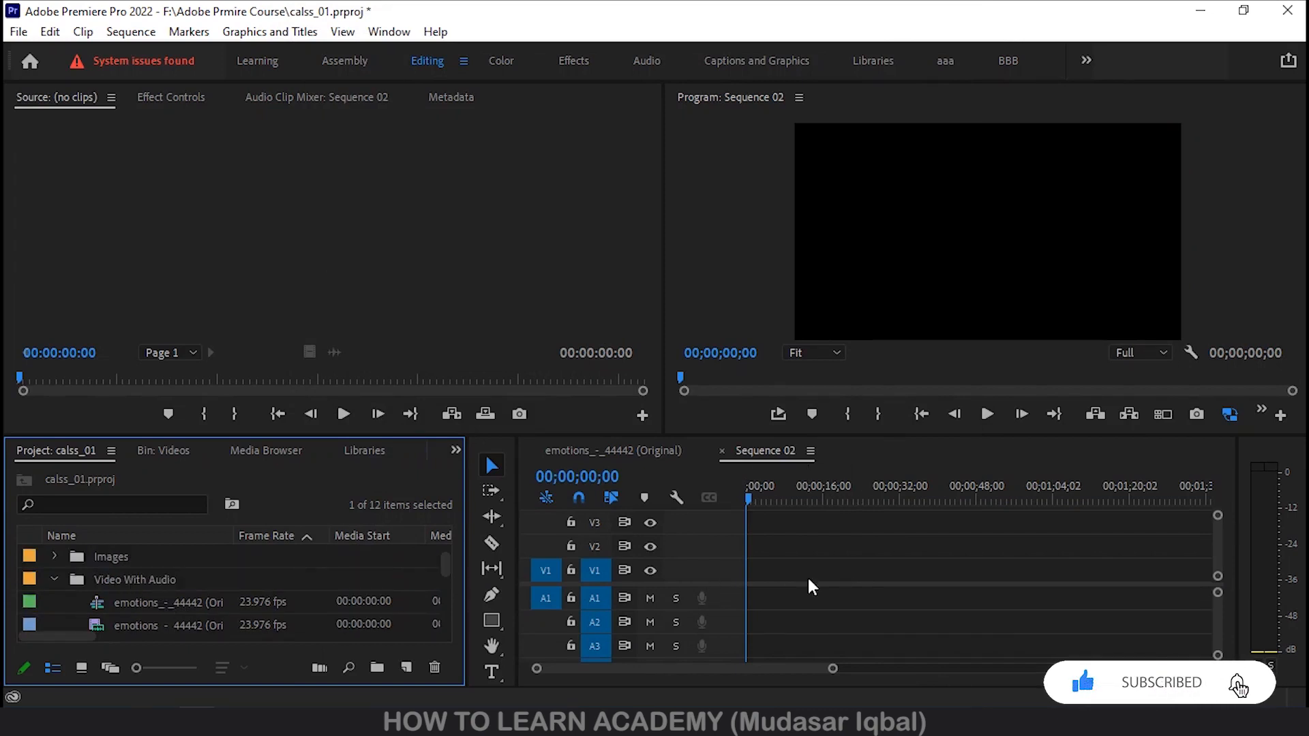
pyautogui.click(54, 579)
pyautogui.scroll(-1, 198, 593)
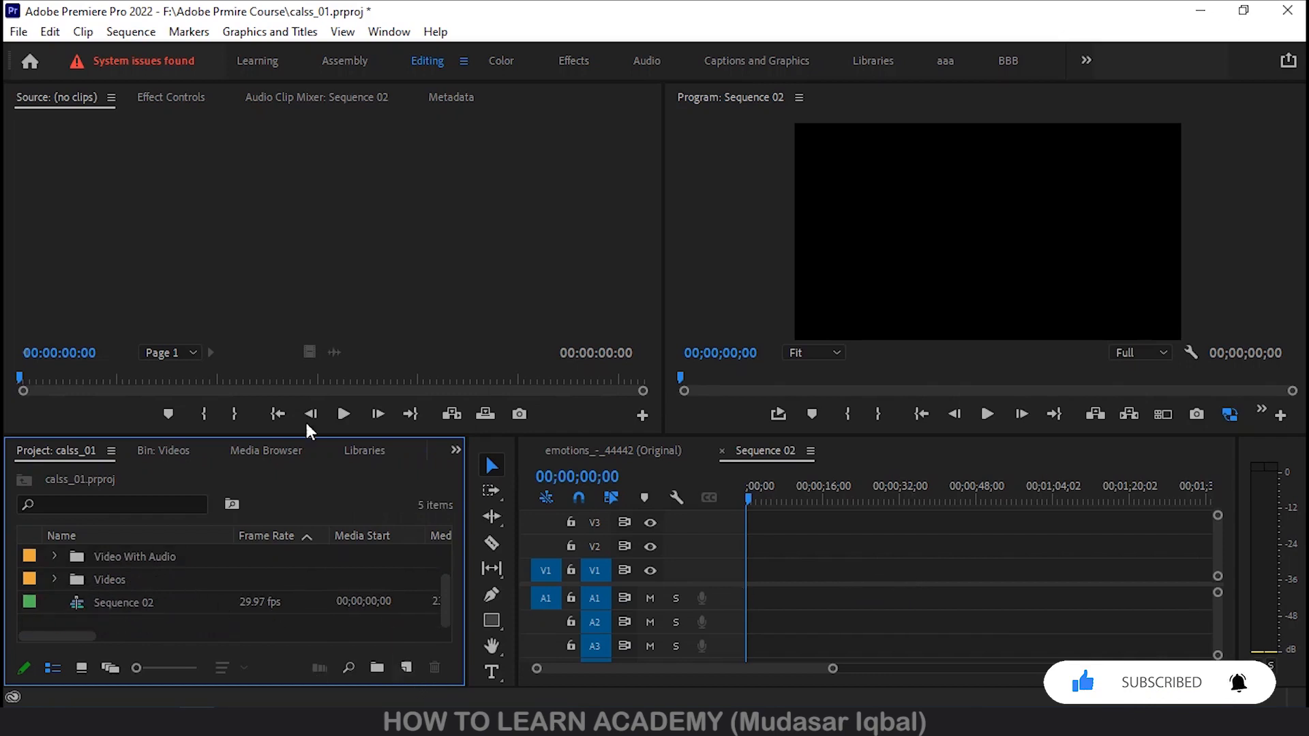
pyautogui.click(20, 32)
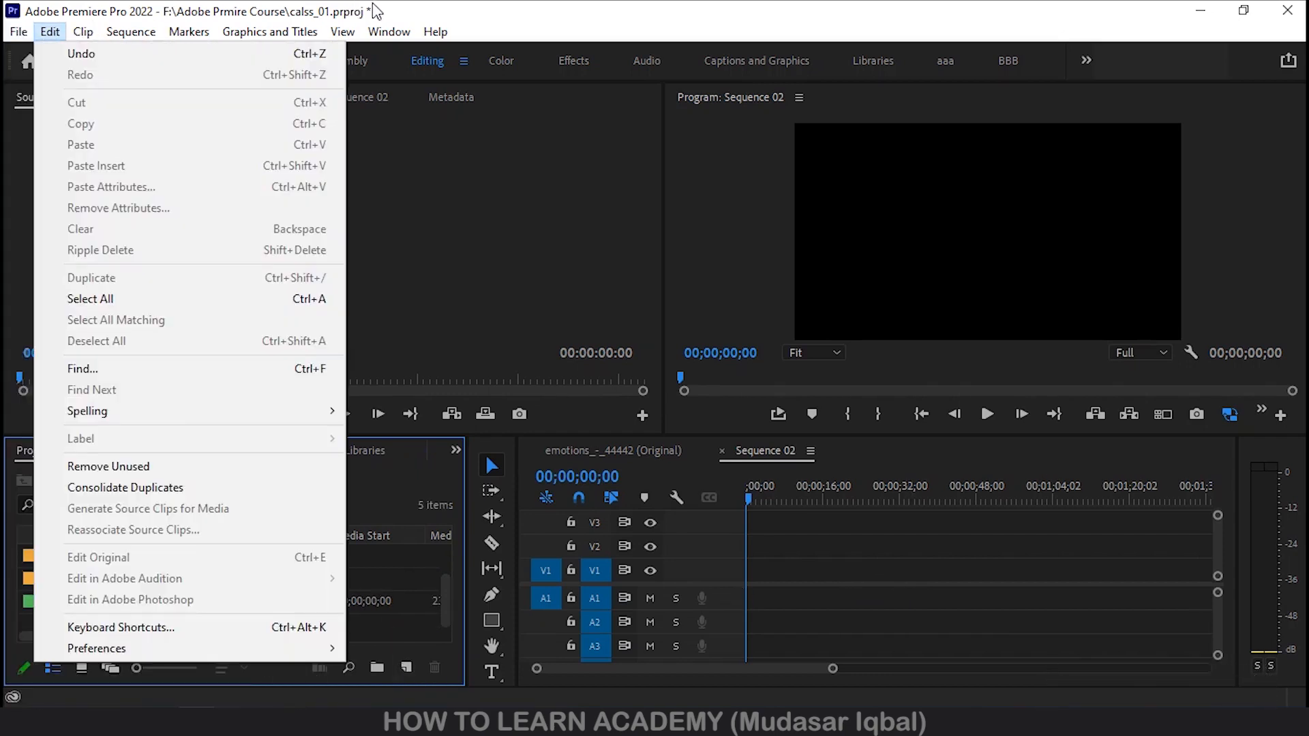
pyautogui.click(377, 10)
pyautogui.scroll(2, 116, 592)
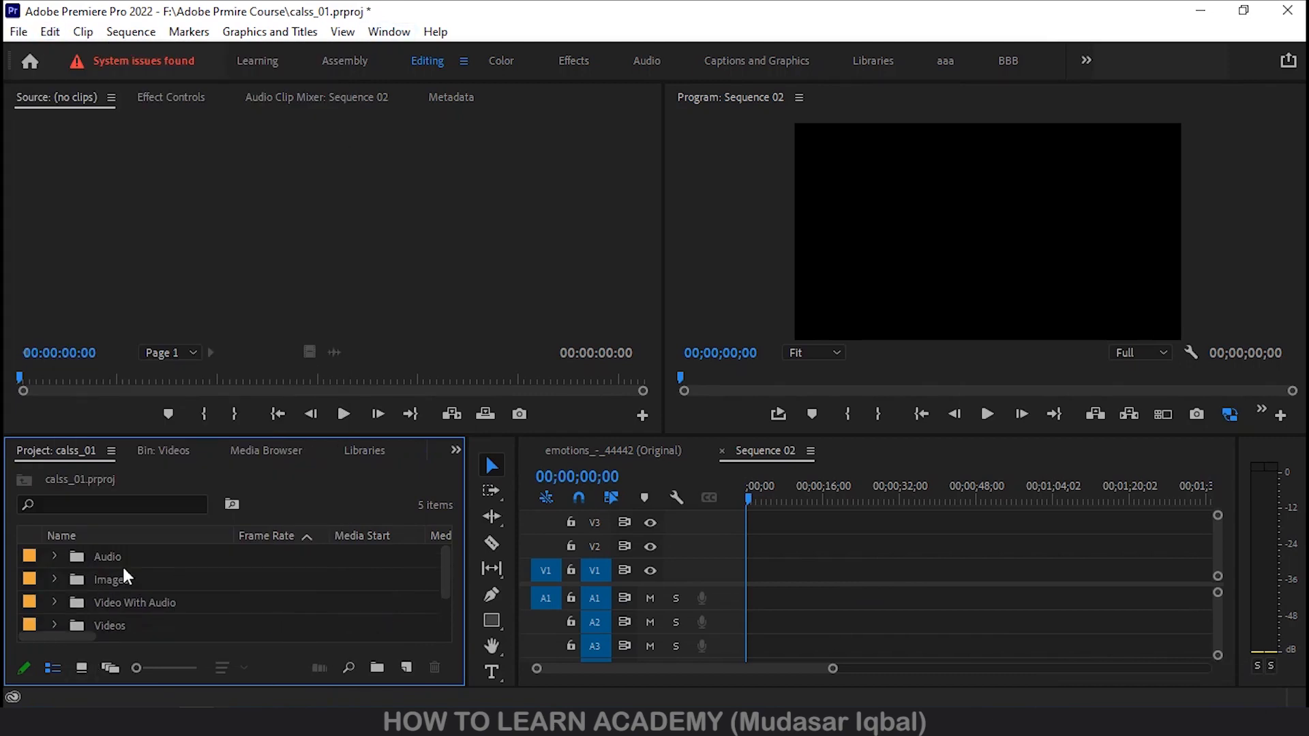
pyautogui.scroll(-2, 123, 621)
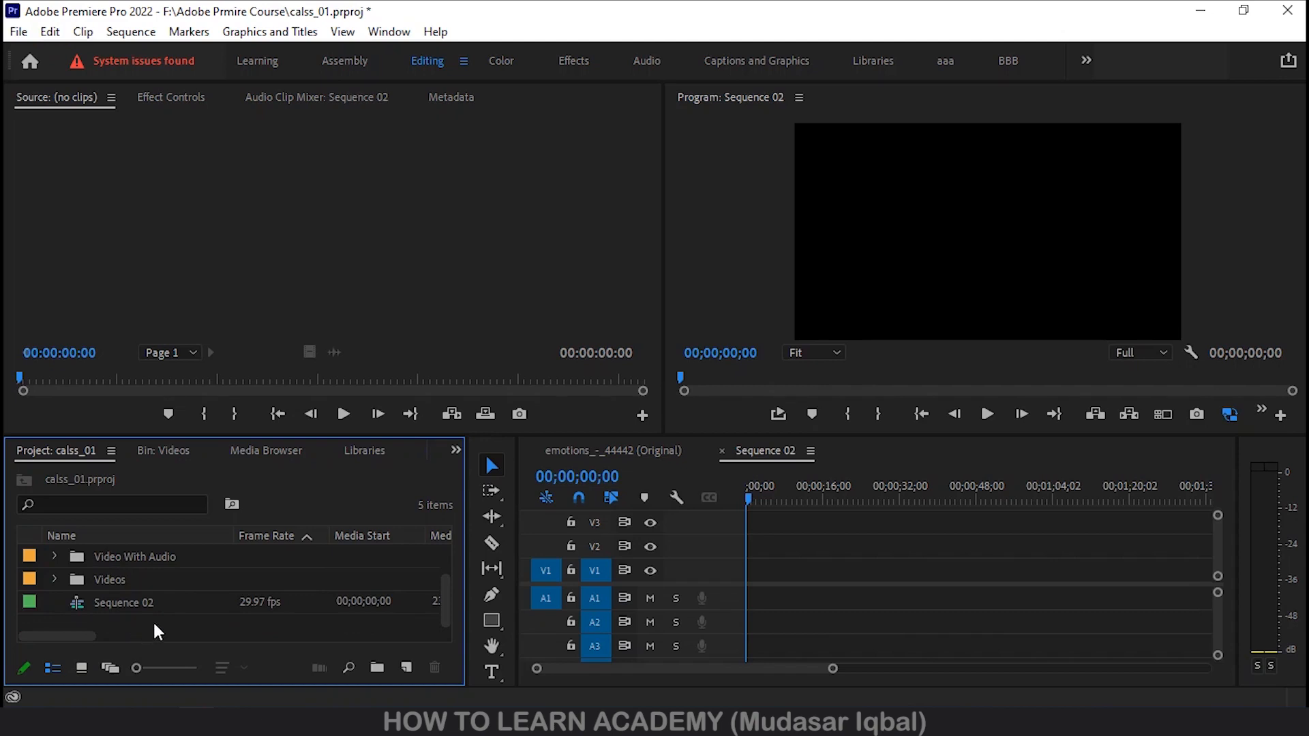
# Create a new bin named _sequence in the calss_01 project
pyautogui.click(378, 667)
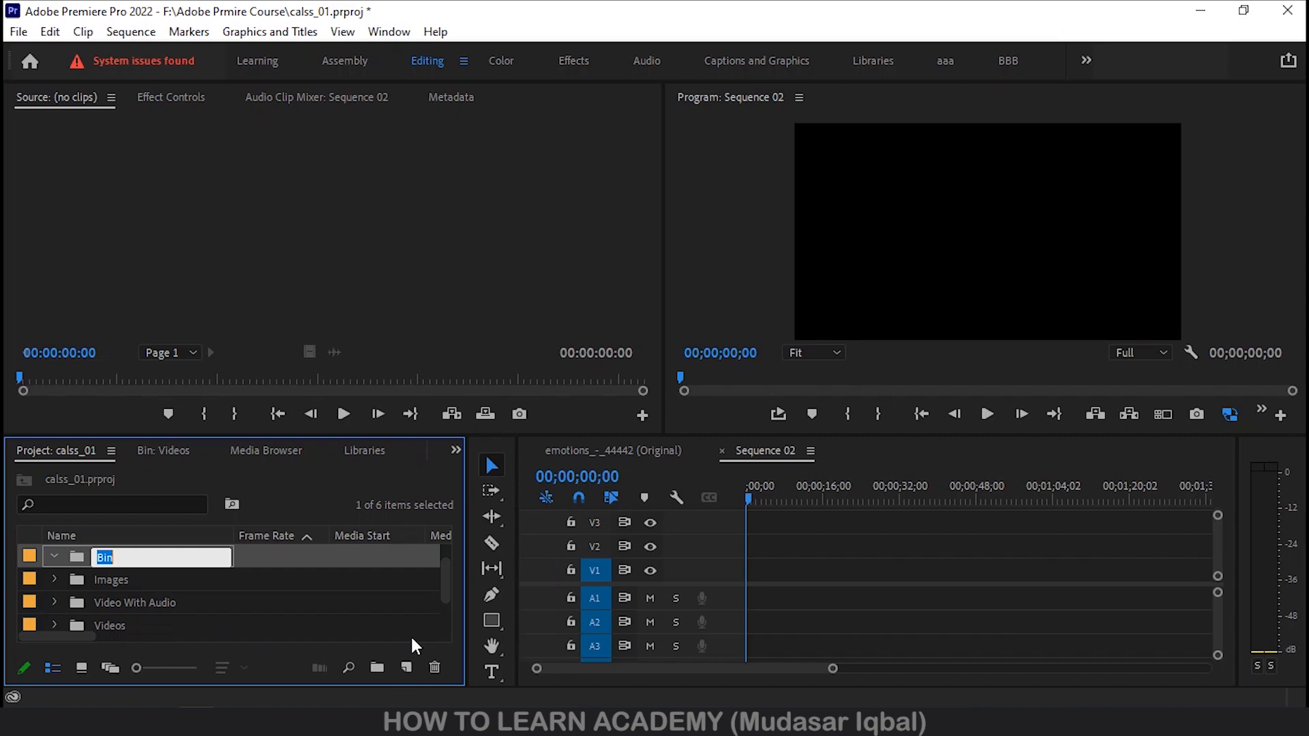
pyautogui.press('BackSpace')
pyautogui.write('_sequence')
pyautogui.click(377, 668)
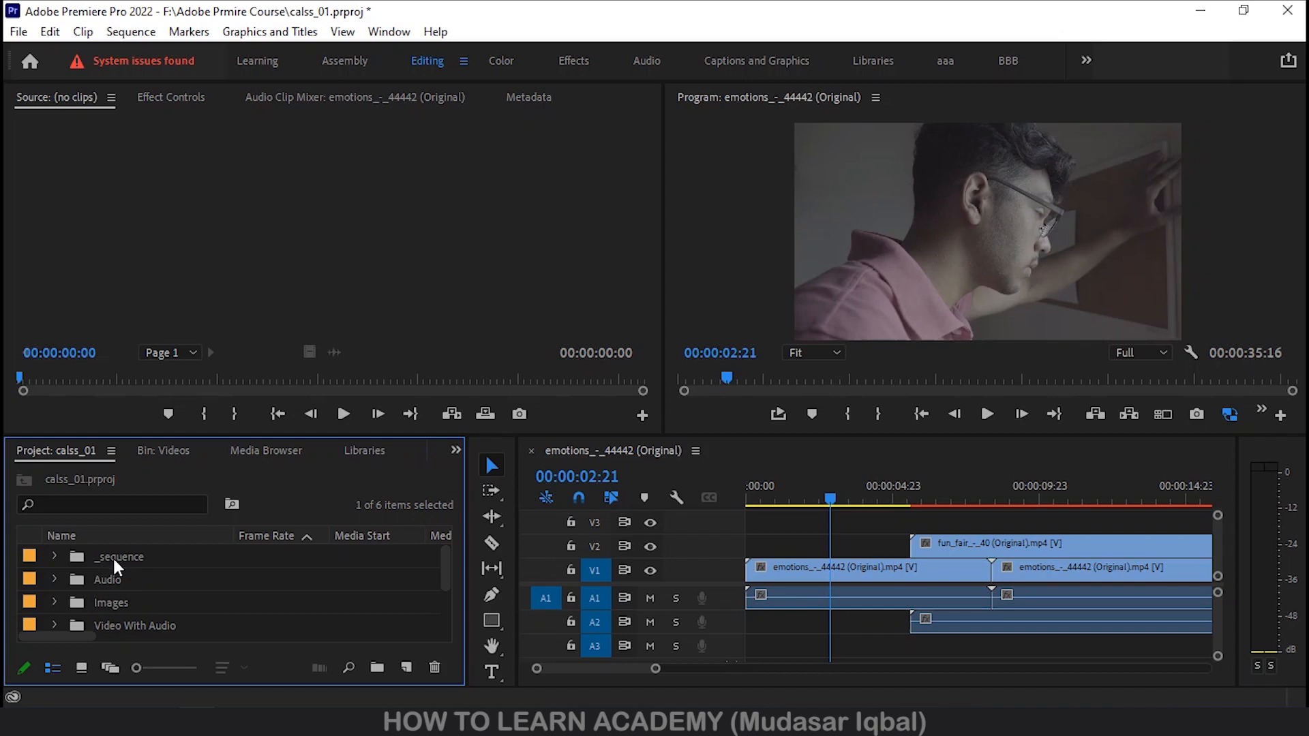
# Move Sequence 02 from the project root into the _sequence bin by cut and paste, and expand the bin
pyautogui.scroll(-2, 118, 596)
pyautogui.scroll(2, 125, 591)
pyautogui.scroll(-3, 125, 572)
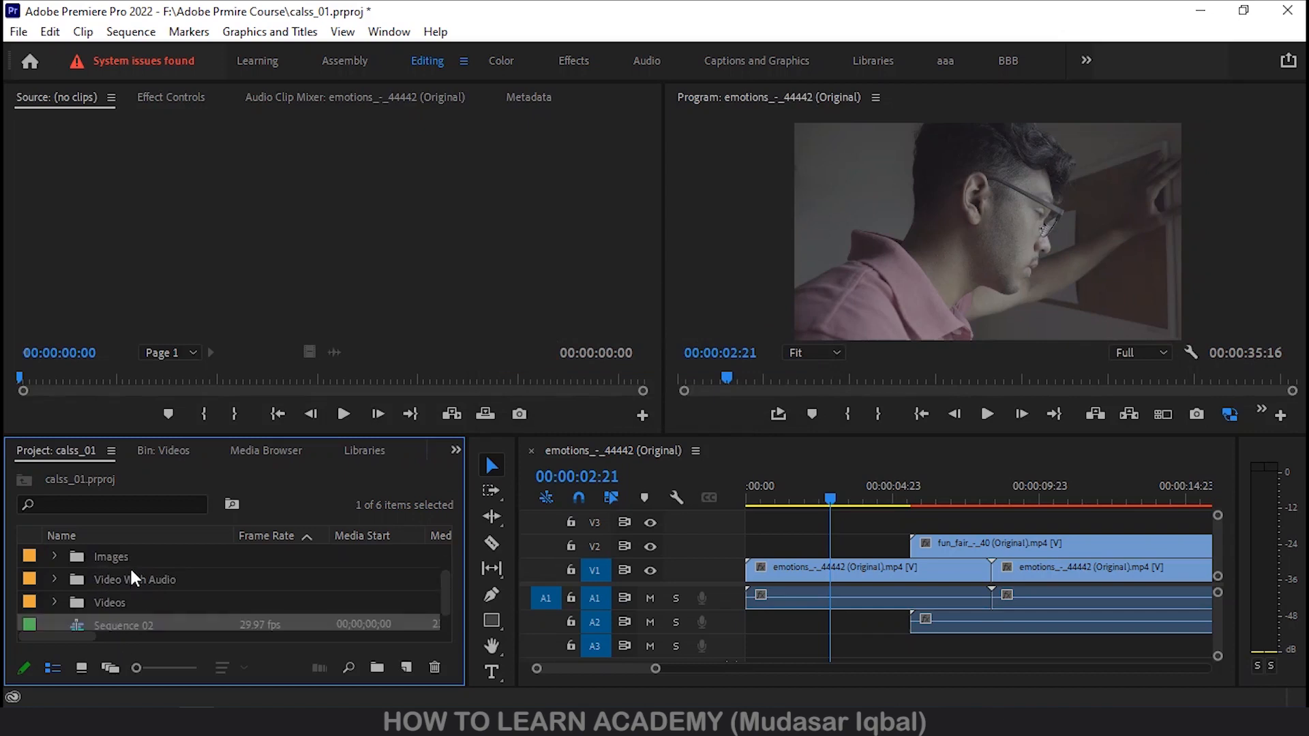
pyautogui.rightClick(127, 604)
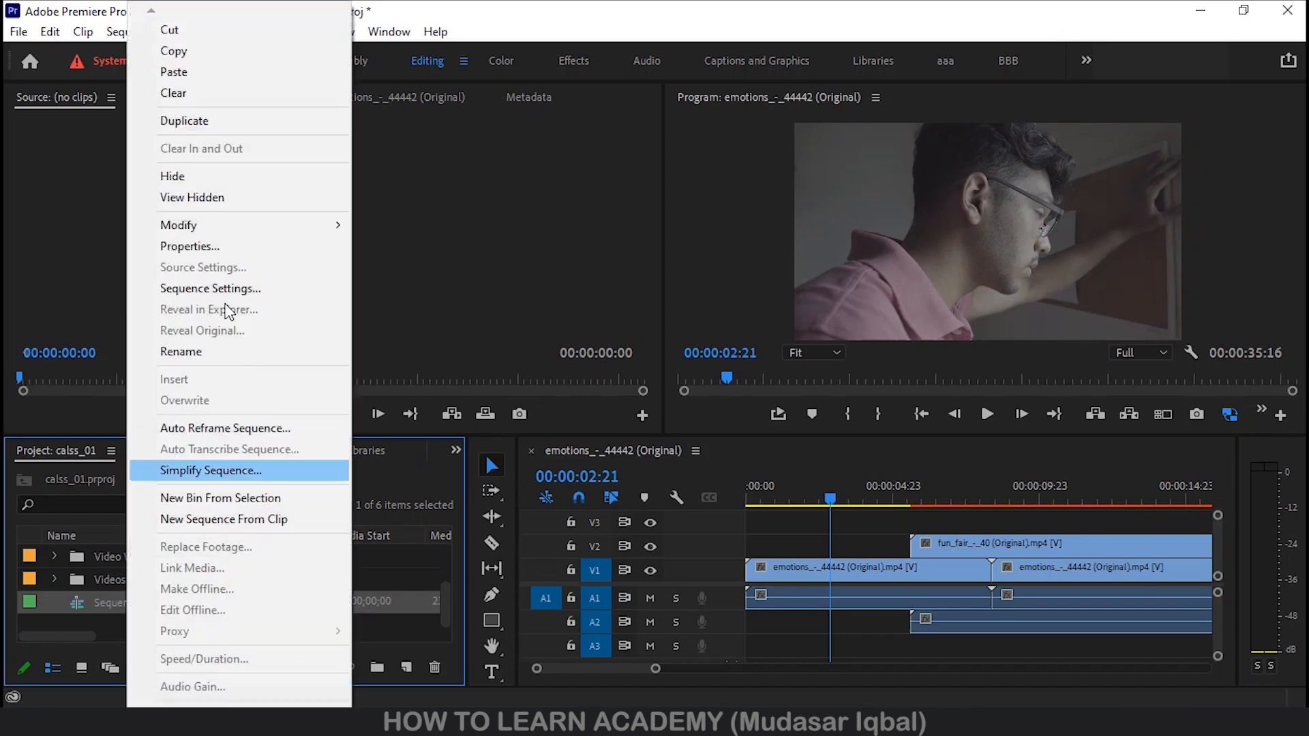
pyautogui.click(187, 27)
pyautogui.scroll(2, 151, 560)
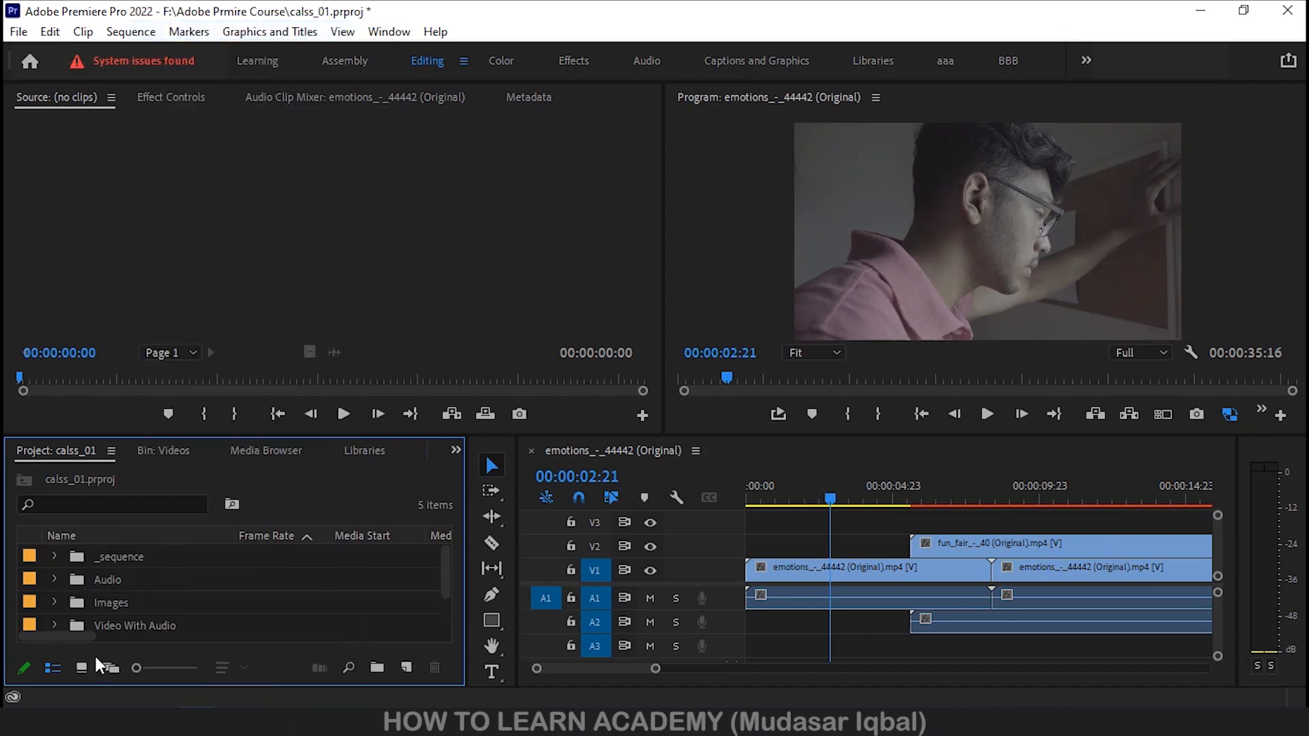
pyautogui.rightClick(117, 564)
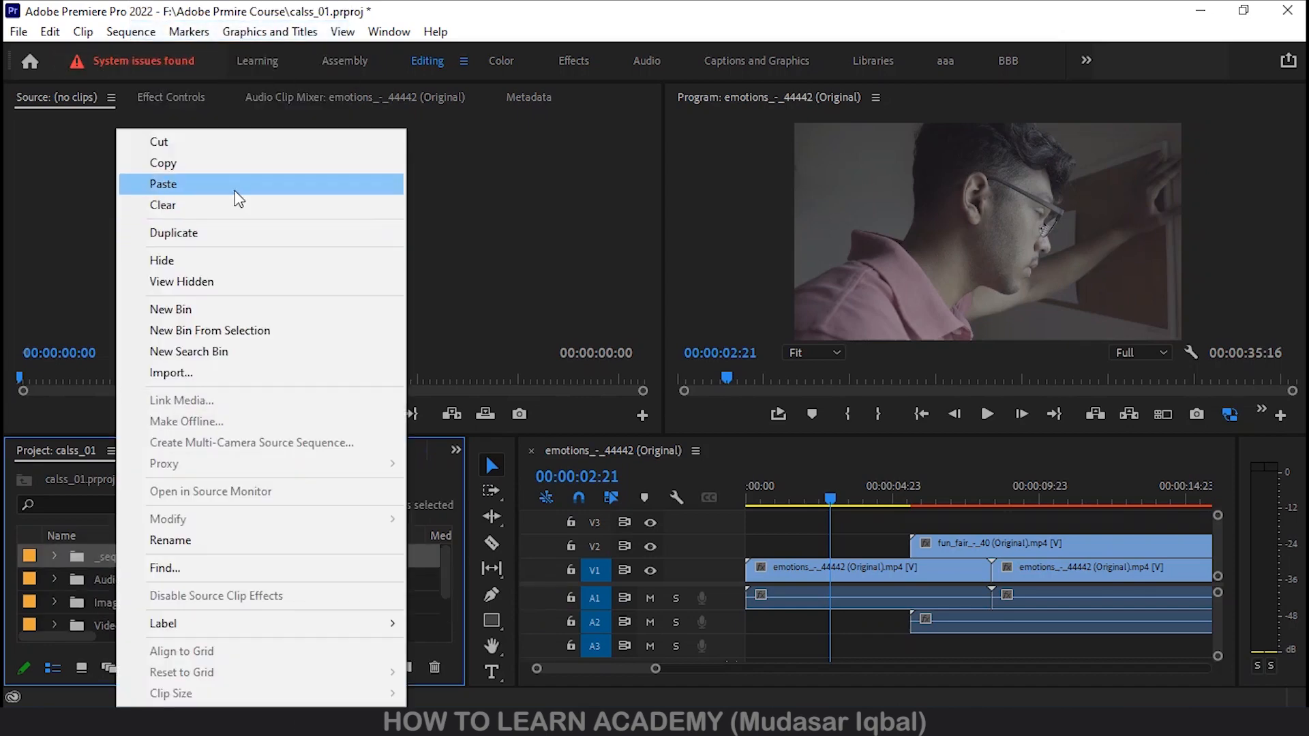
pyautogui.click(232, 185)
pyautogui.click(54, 558)
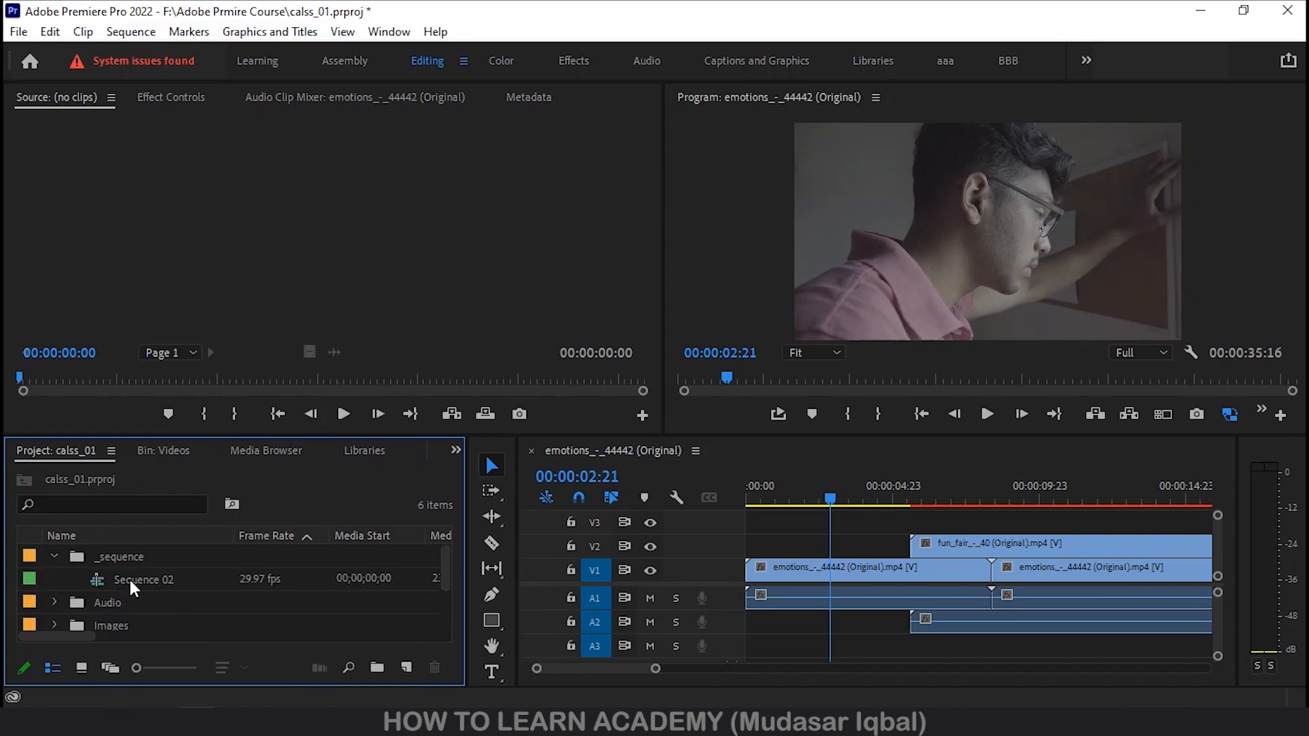
# Move the emotions_-_44442 (Original) sequence from the Video With Audio bin into the _sequence bin by cut and paste
pyautogui.scroll(-1, 145, 584)
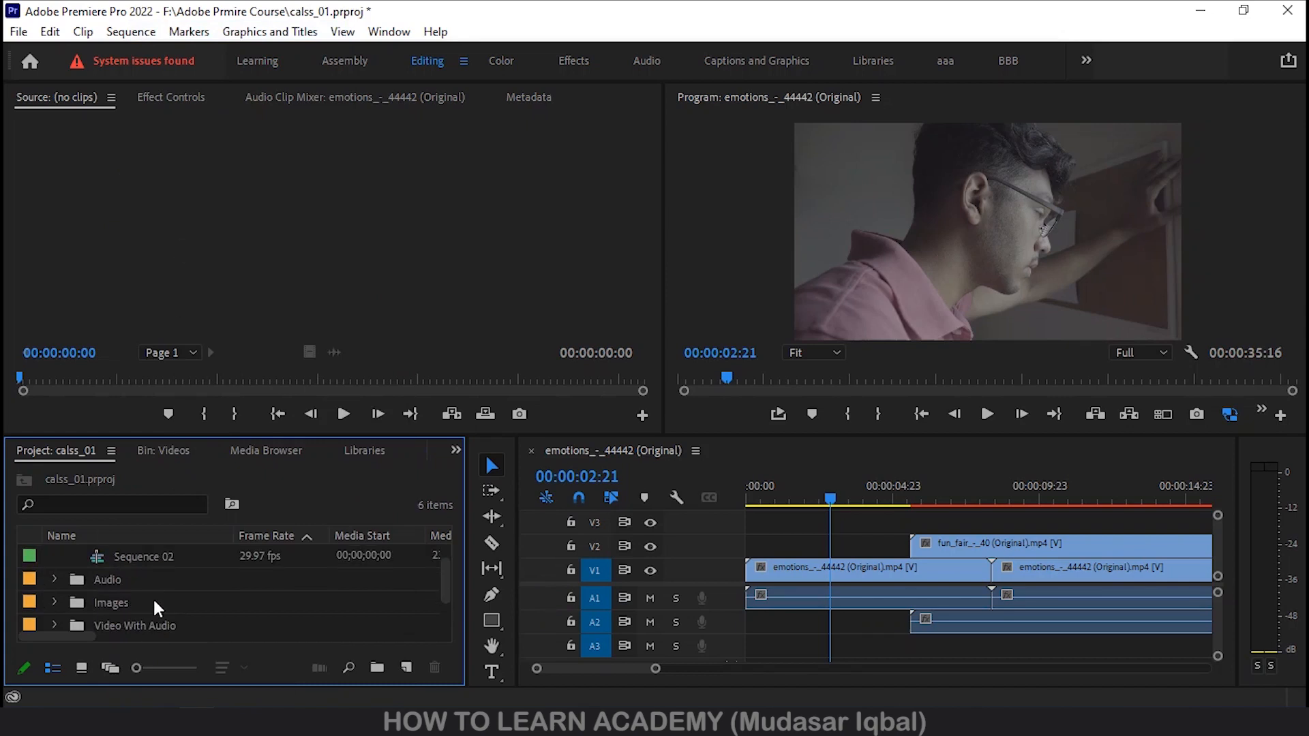
pyautogui.scroll(-1, 123, 612)
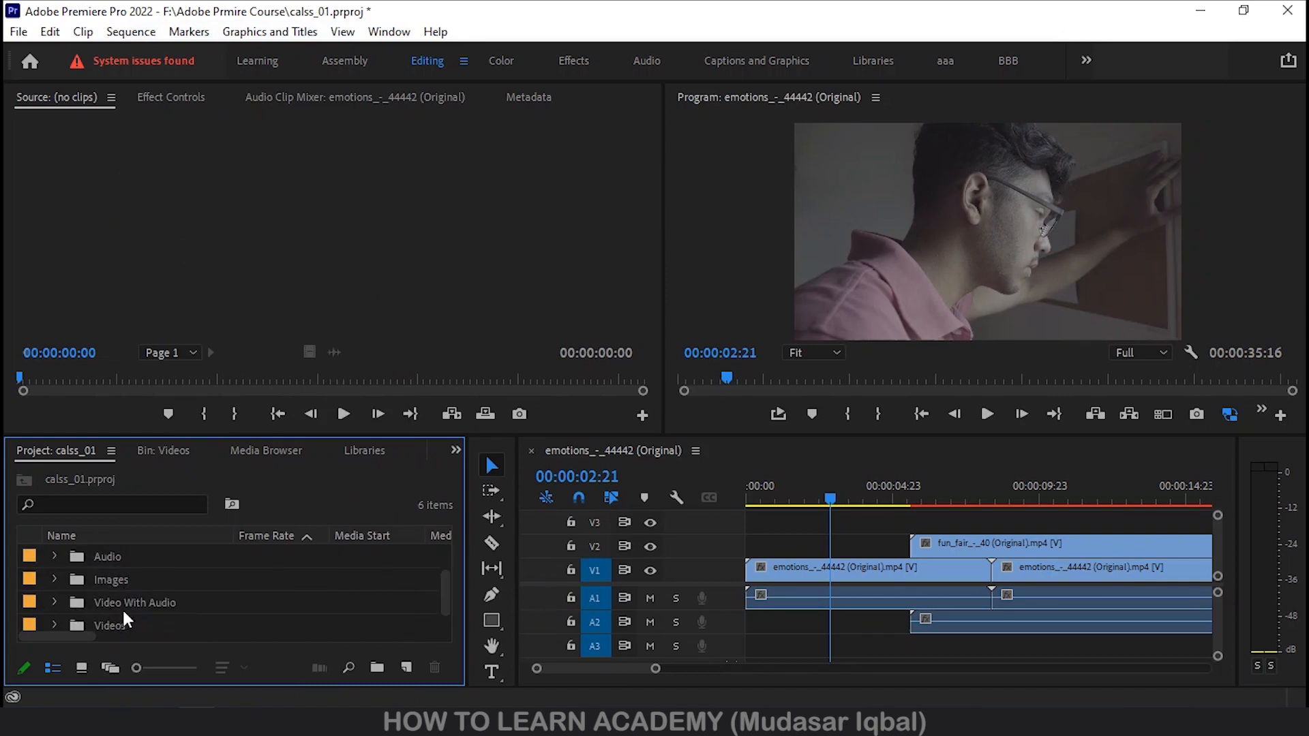
pyautogui.click(54, 603)
pyautogui.scroll(-1, 182, 604)
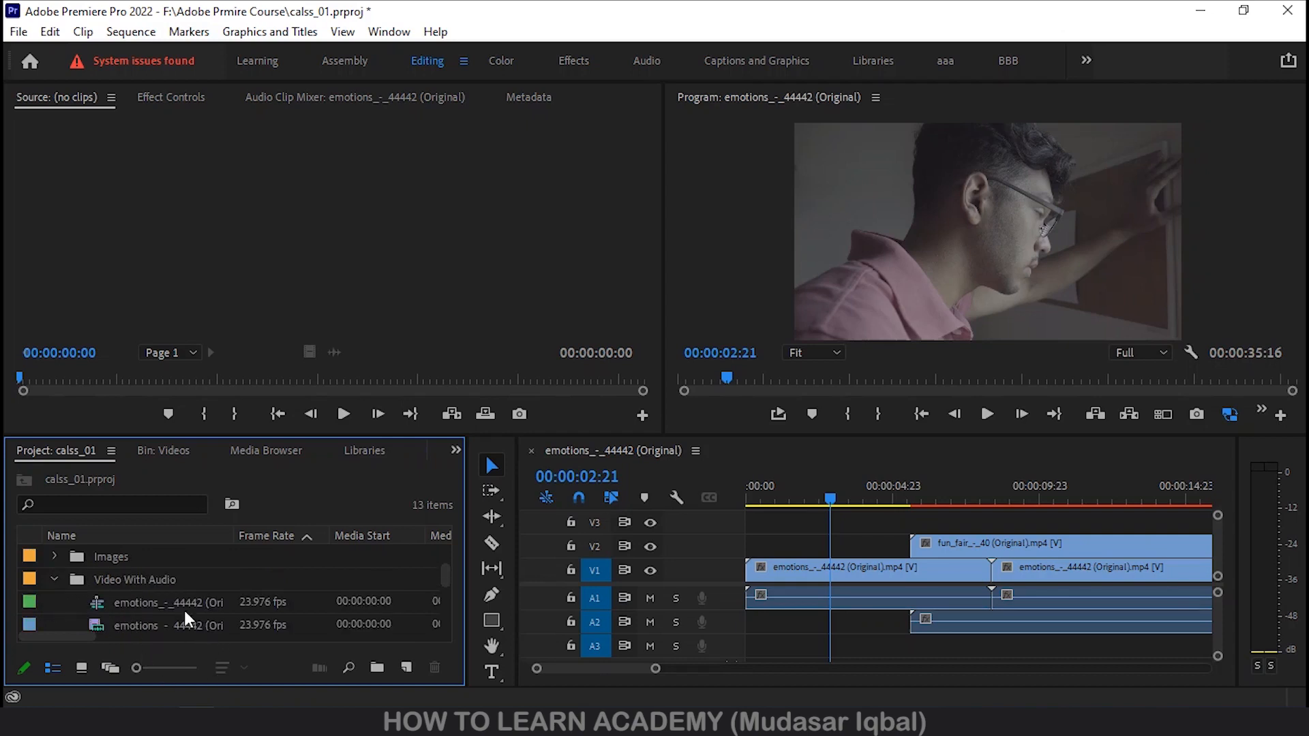
pyautogui.rightClick(161, 603)
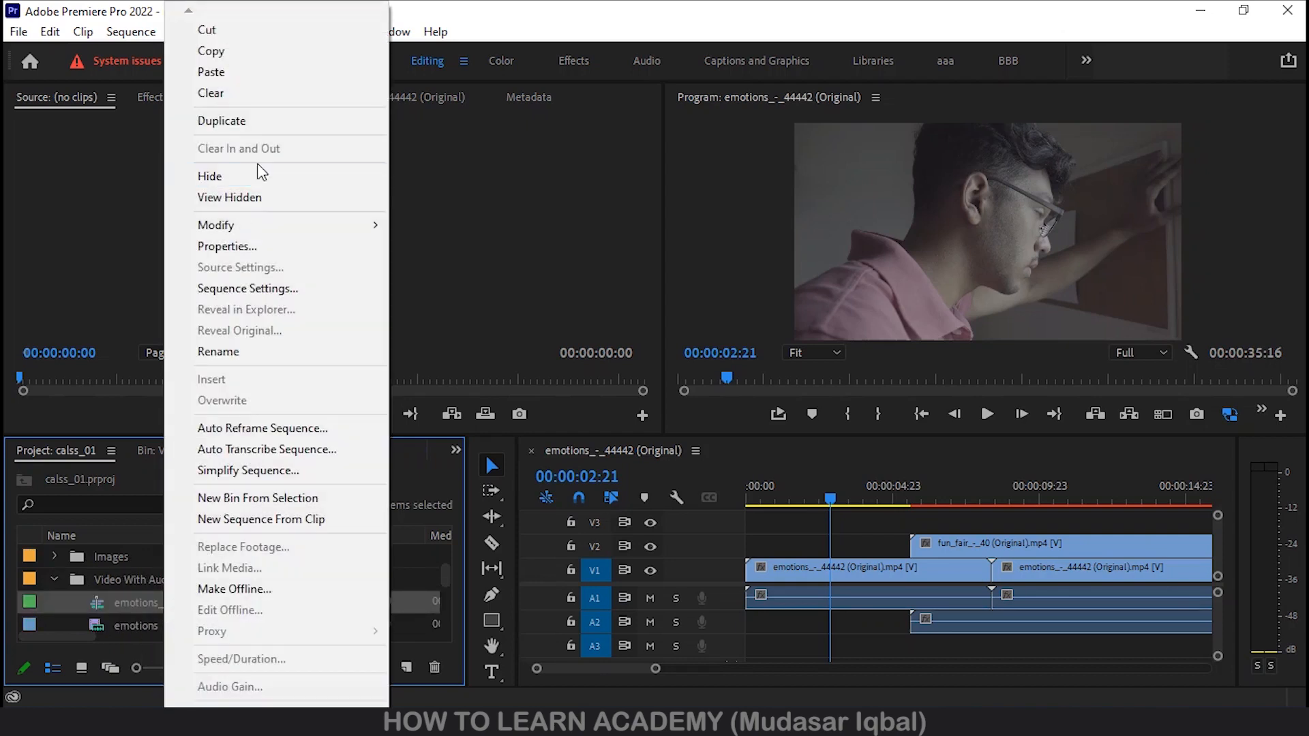
pyautogui.click(239, 32)
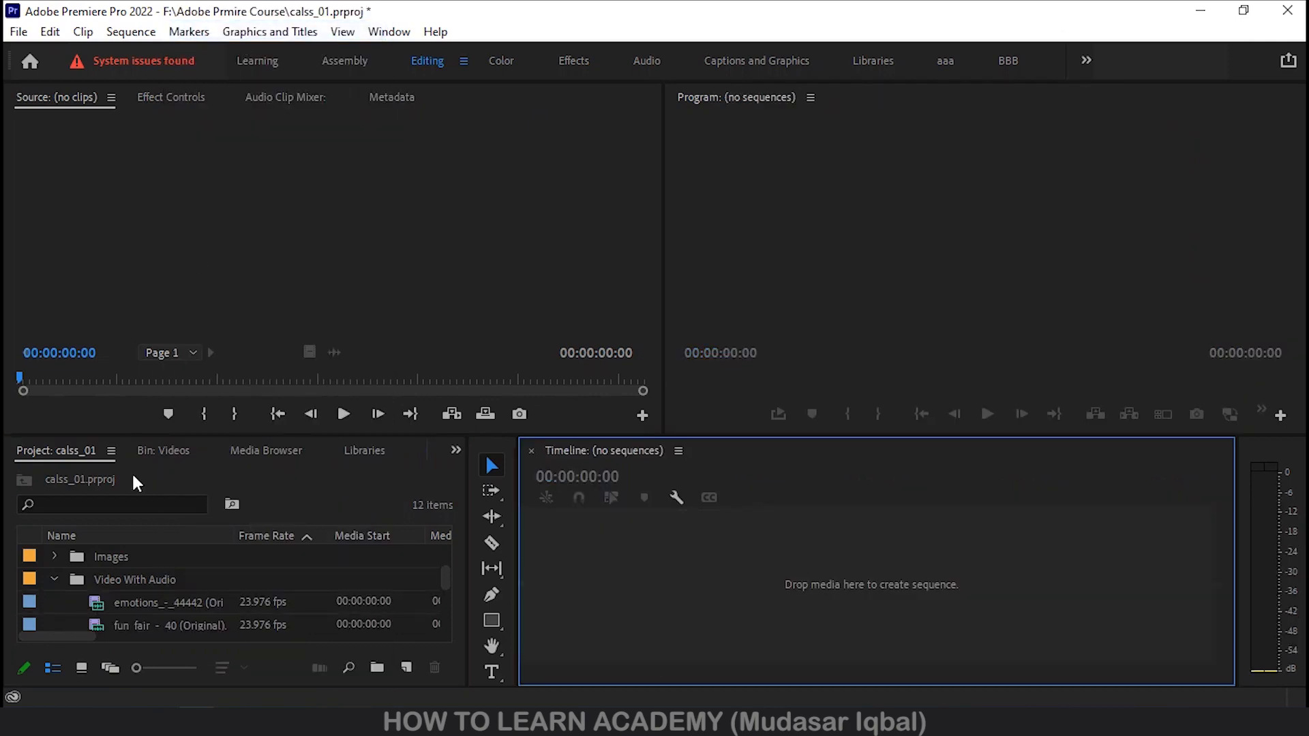
pyautogui.rightClick(134, 557)
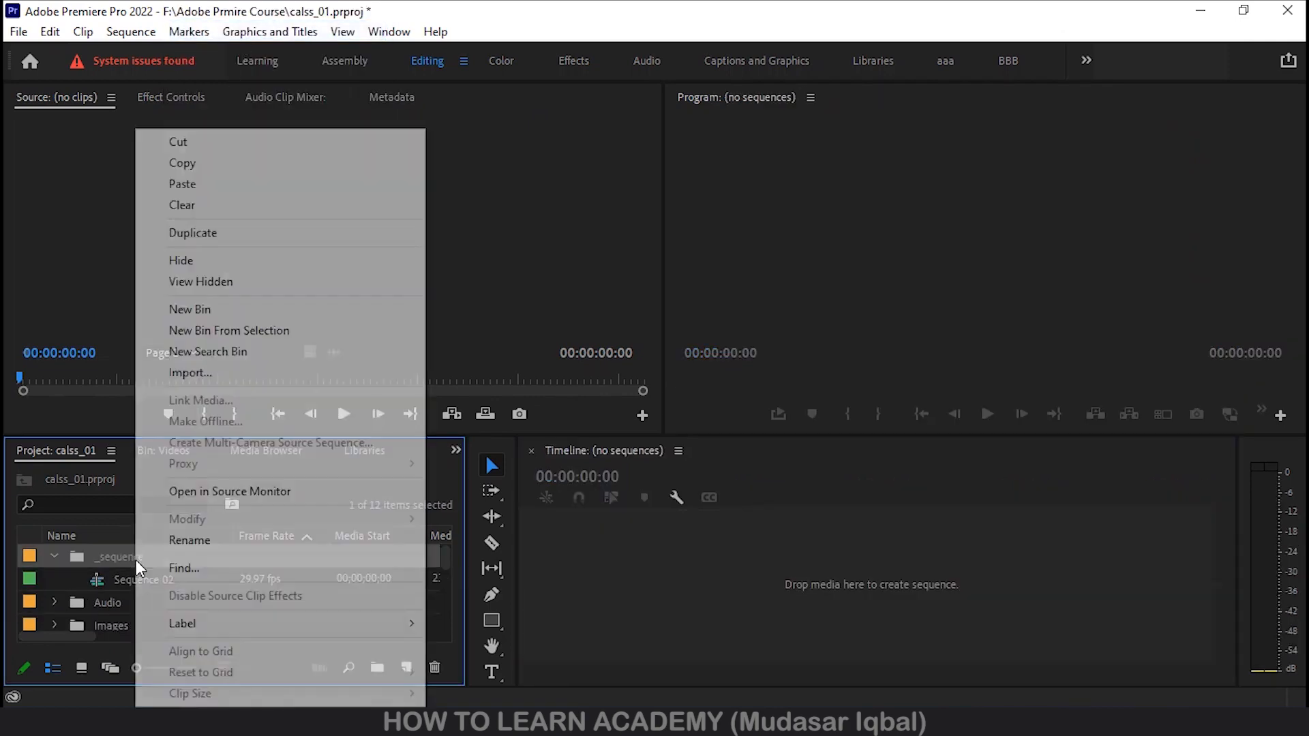
pyautogui.click(252, 184)
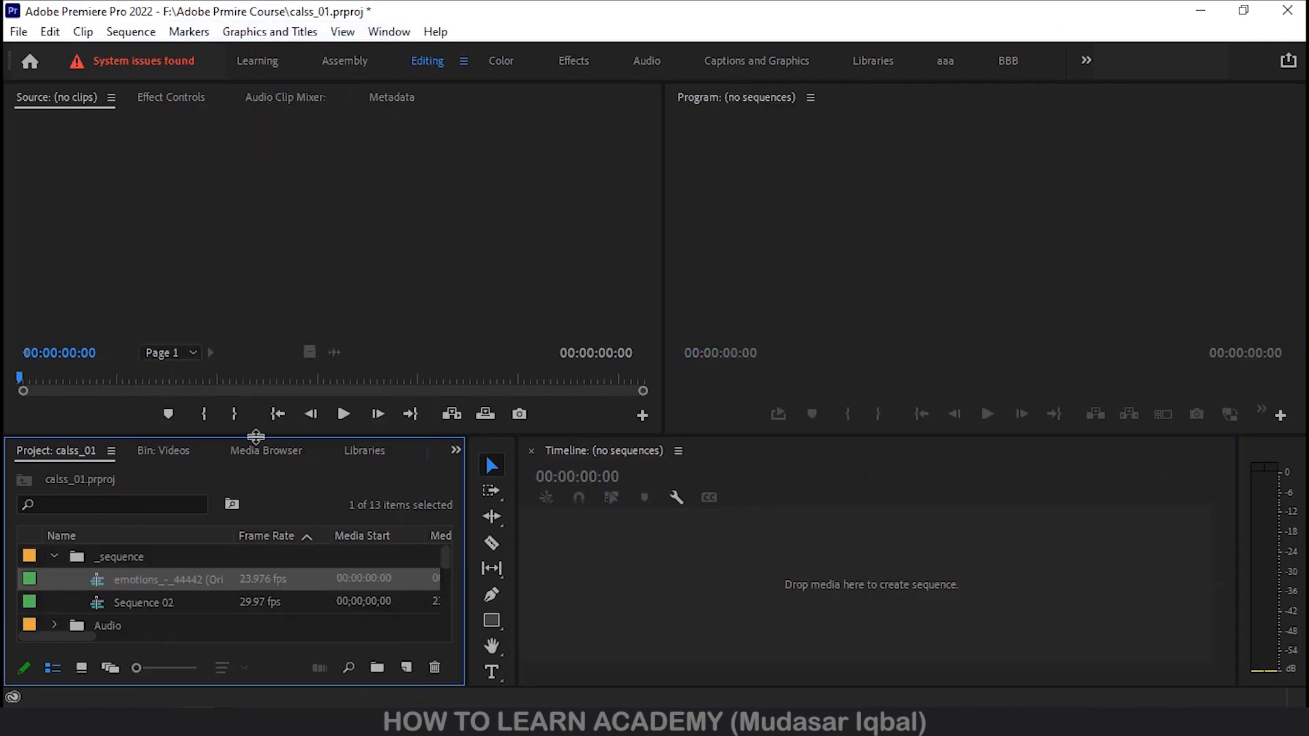
pyautogui.click(132, 599)
pyautogui.click(138, 585)
pyautogui.click(138, 582)
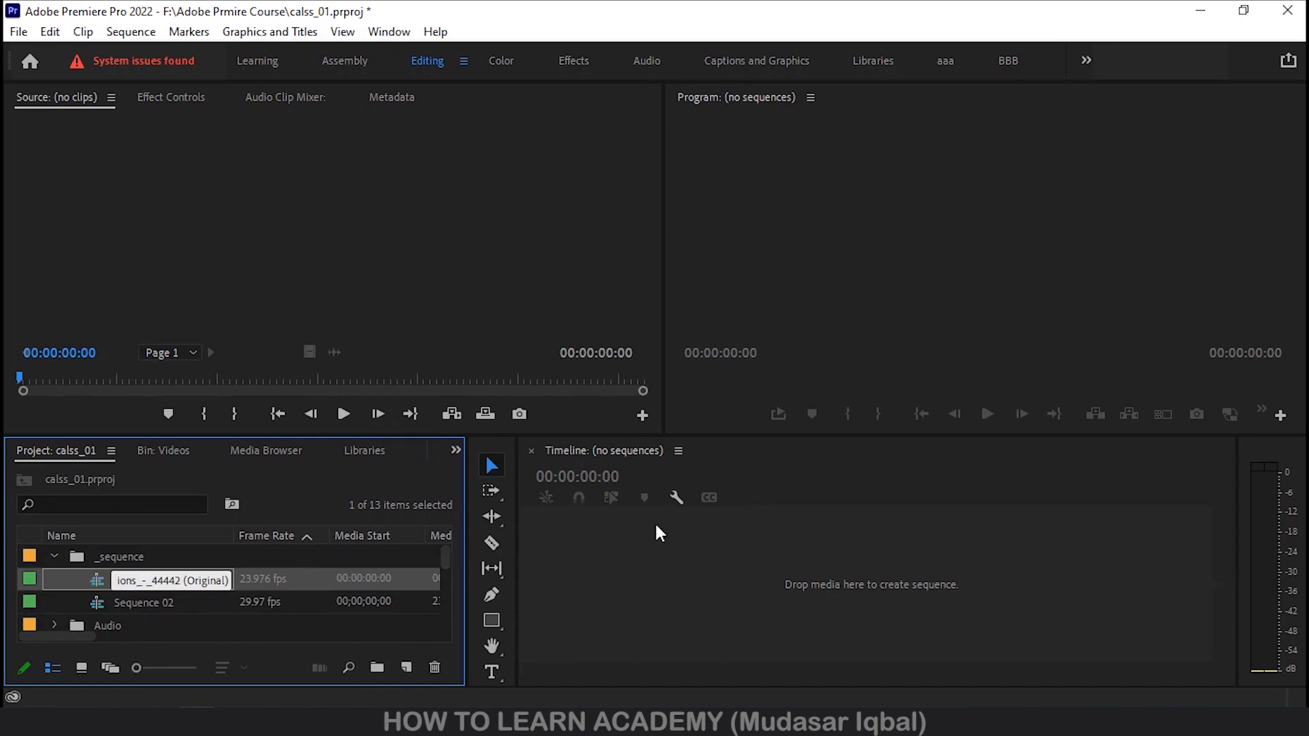
pyautogui.click(636, 527)
pyautogui.click(118, 580)
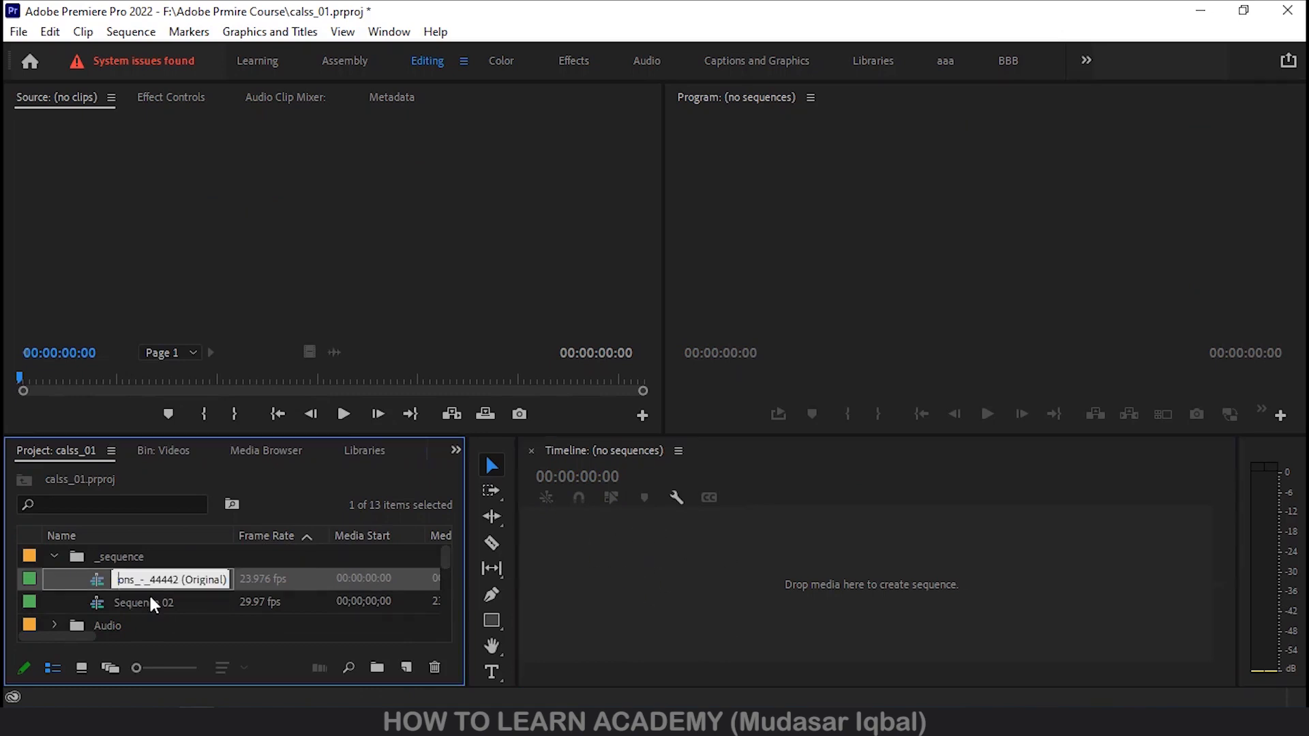
pyautogui.click(109, 596)
# Open the emotions_-_44442 (Original) sequence and Sequence 02 in the timeline and switch between them, ending on Sequence 02
pyautogui.doubleClick(166, 582)
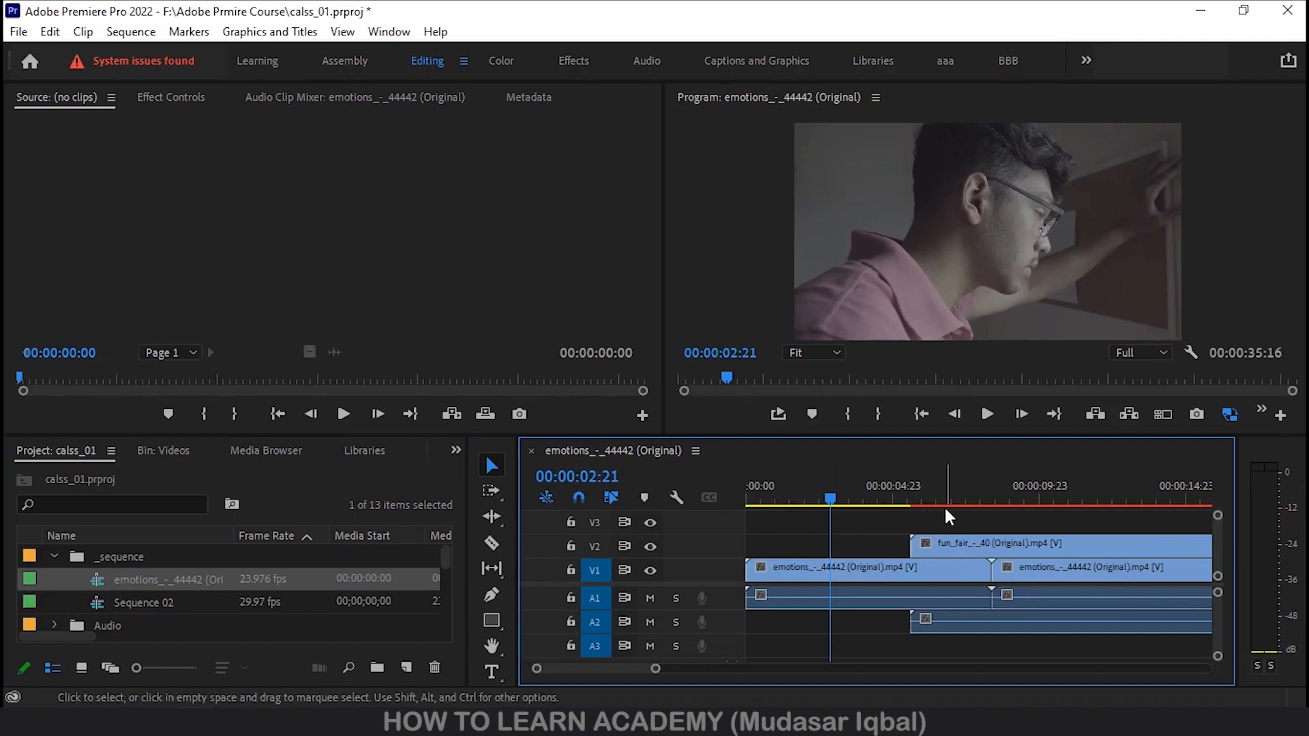
pyautogui.doubleClick(172, 603)
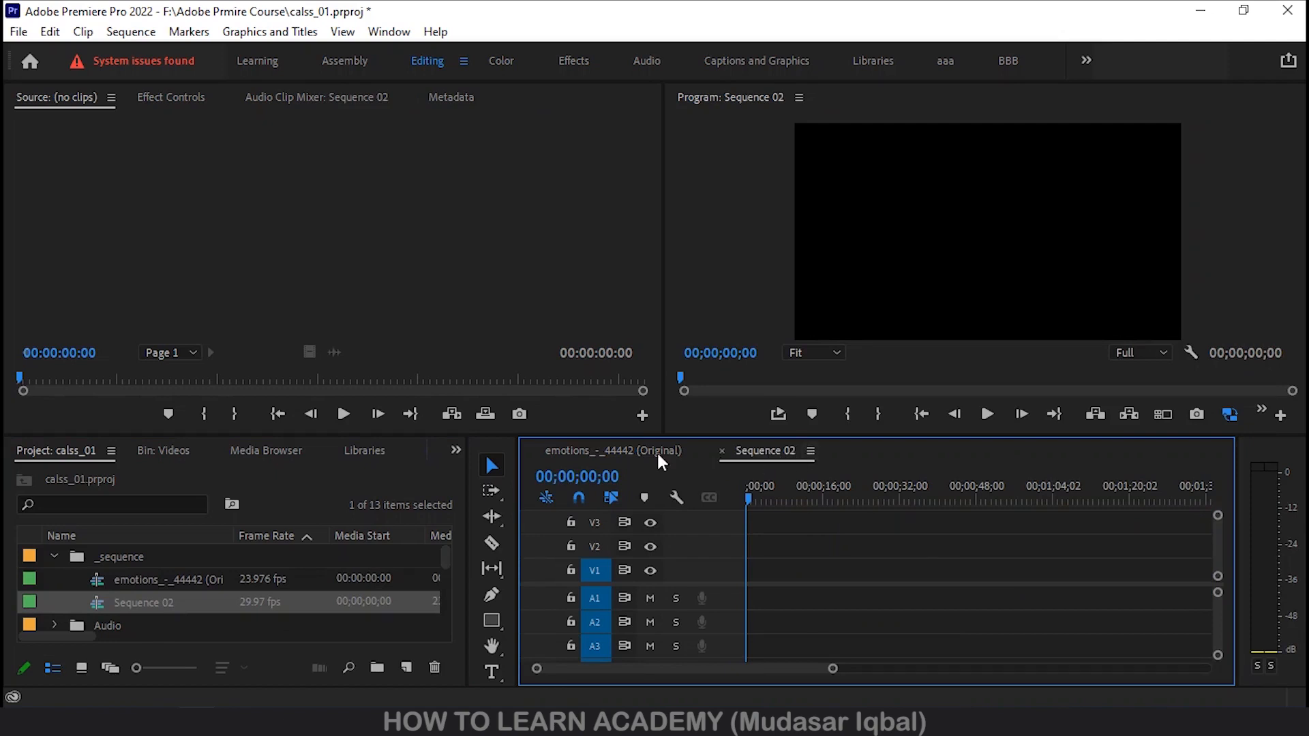
pyautogui.click(594, 446)
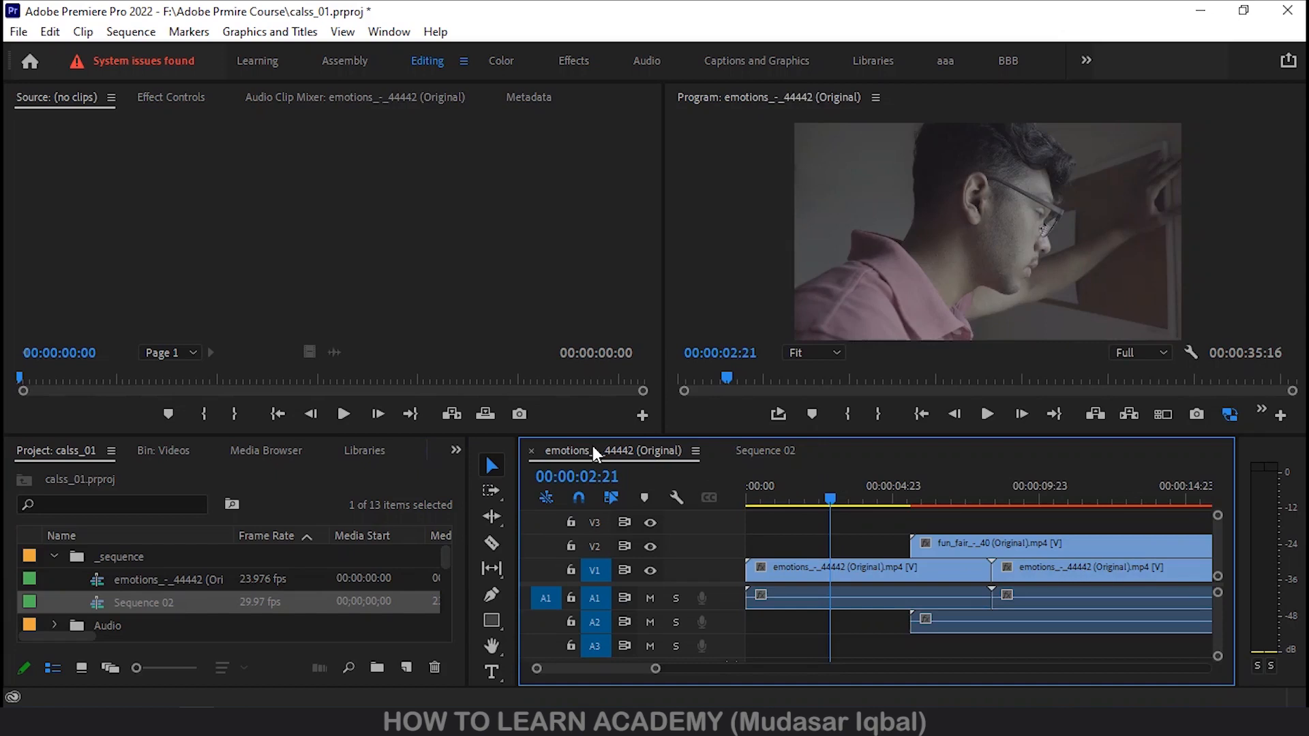
pyautogui.click(771, 453)
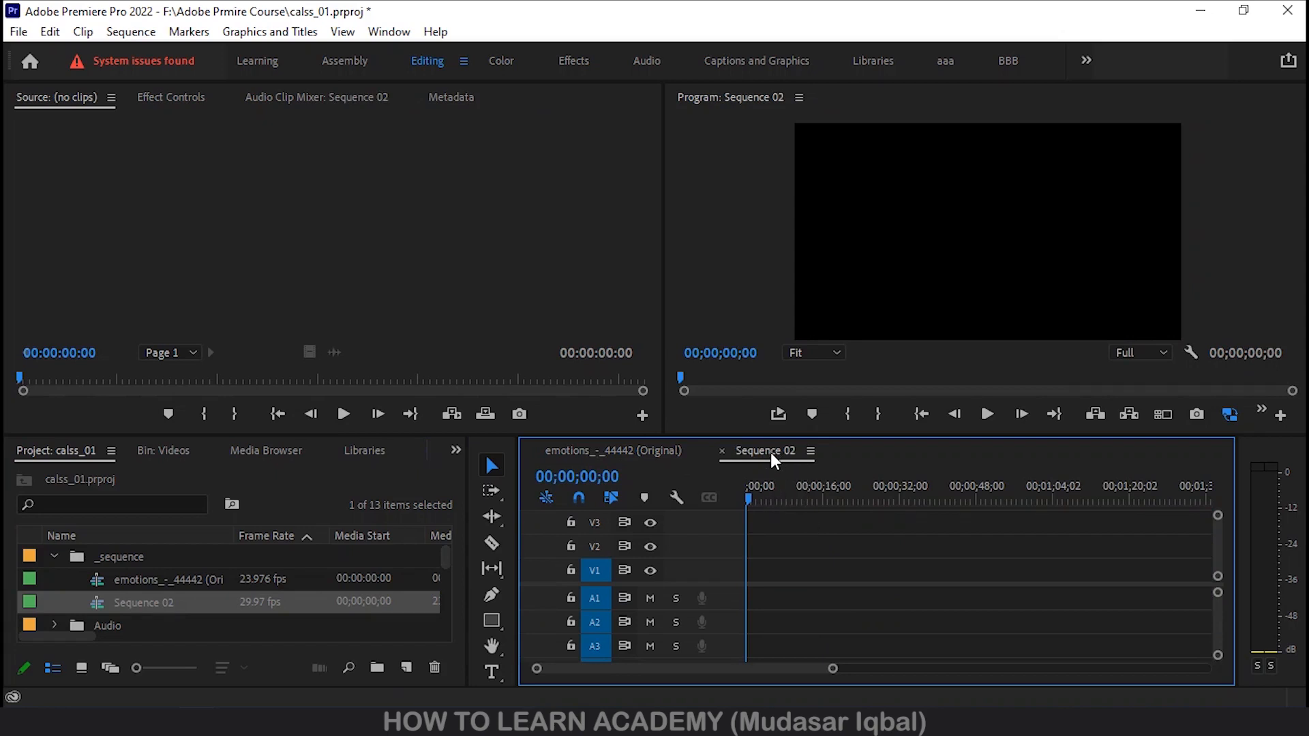
pyautogui.click(647, 453)
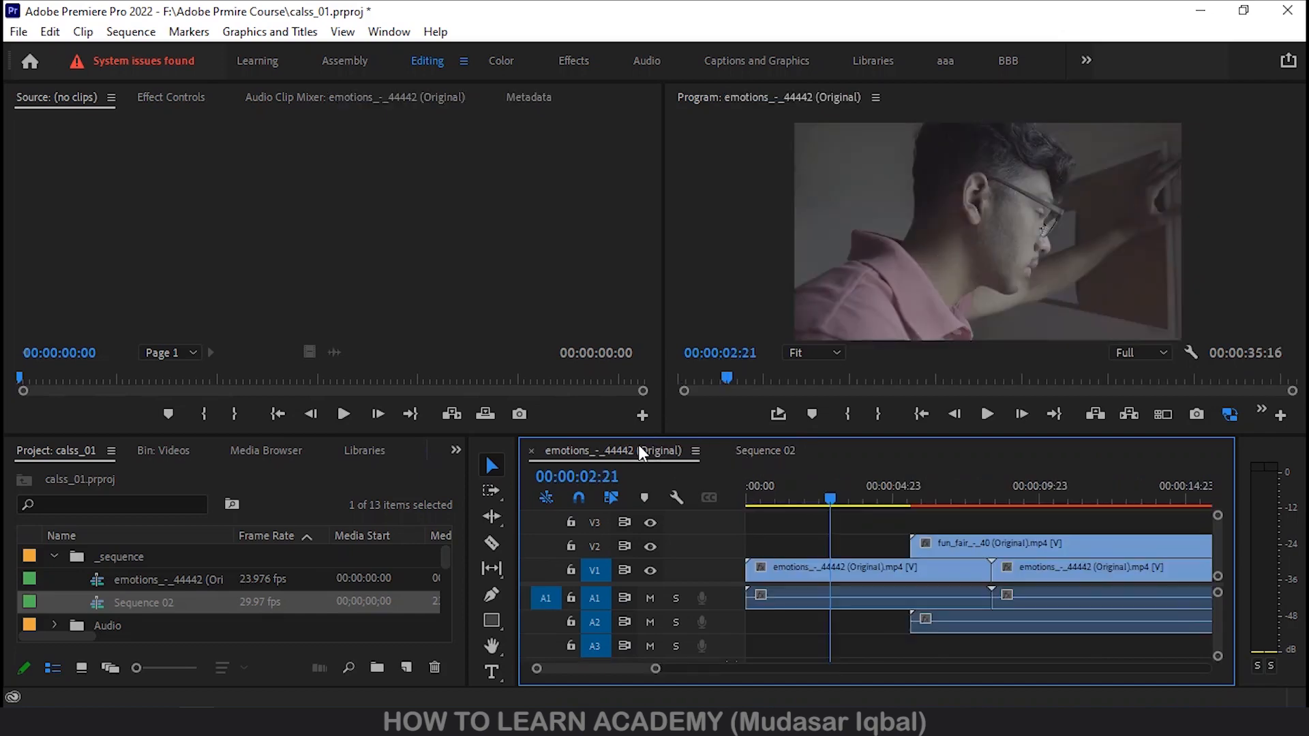
pyautogui.click(775, 444)
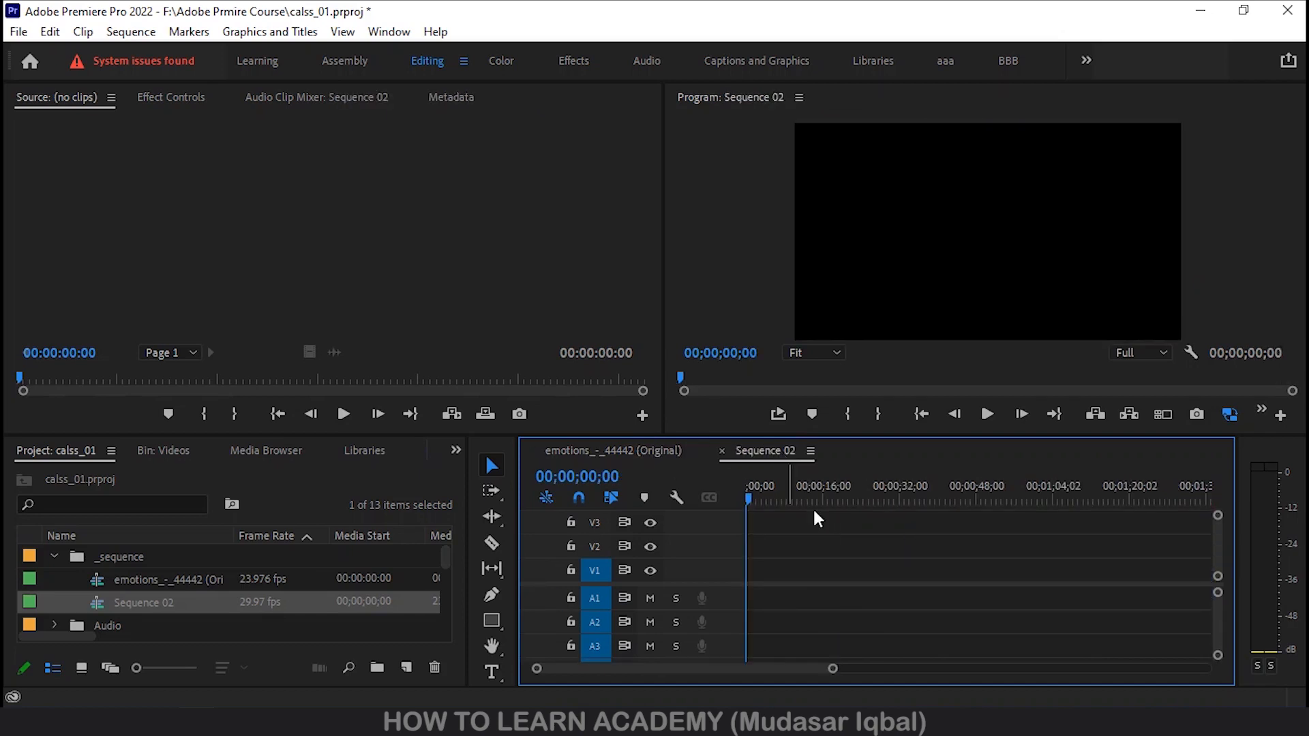
# Review the sequence settings of Sequence 02 and close the dialog
pyautogui.click(132, 34)
pyautogui.click(238, 43)
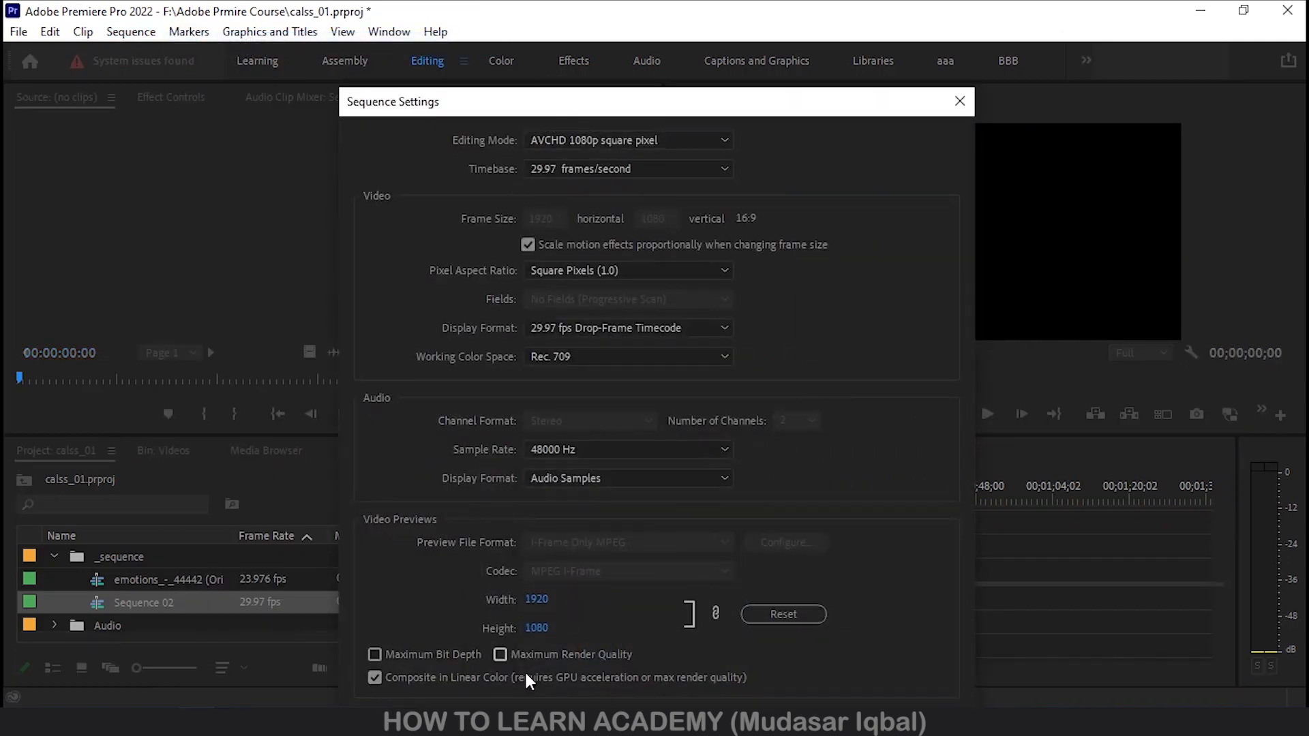
pyautogui.moveTo(568, 106); pyautogui.dragTo(514, 14)
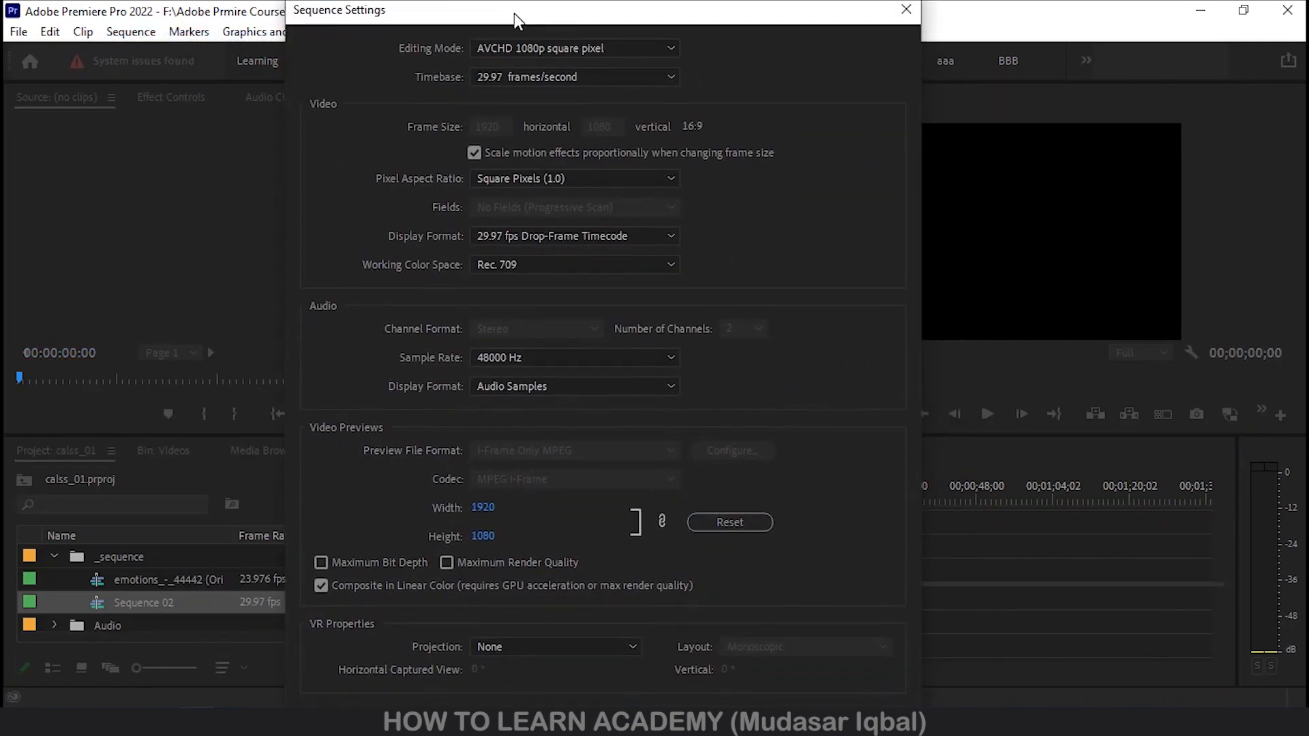
pyautogui.click(905, 13)
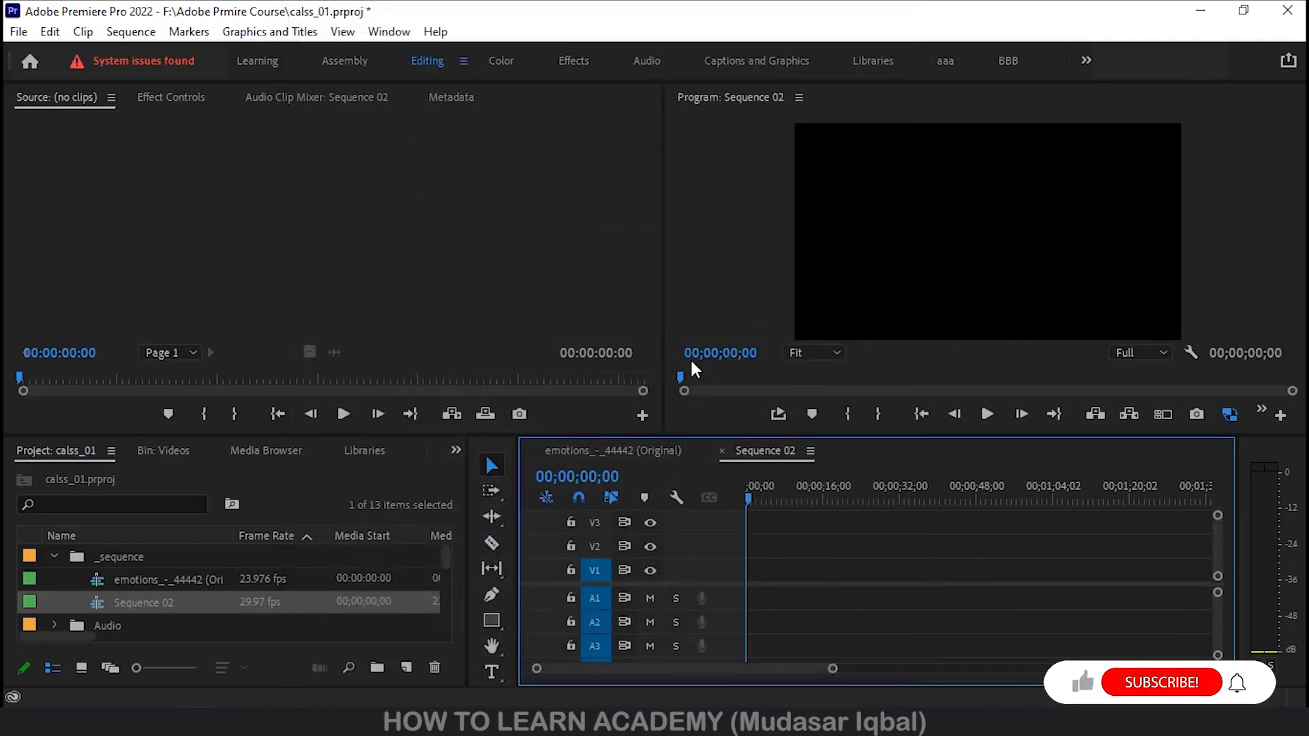
# Switch to the emotions_-_44442 (Original) sequence, review its sequence settings and close the dialog
pyautogui.click(584, 450)
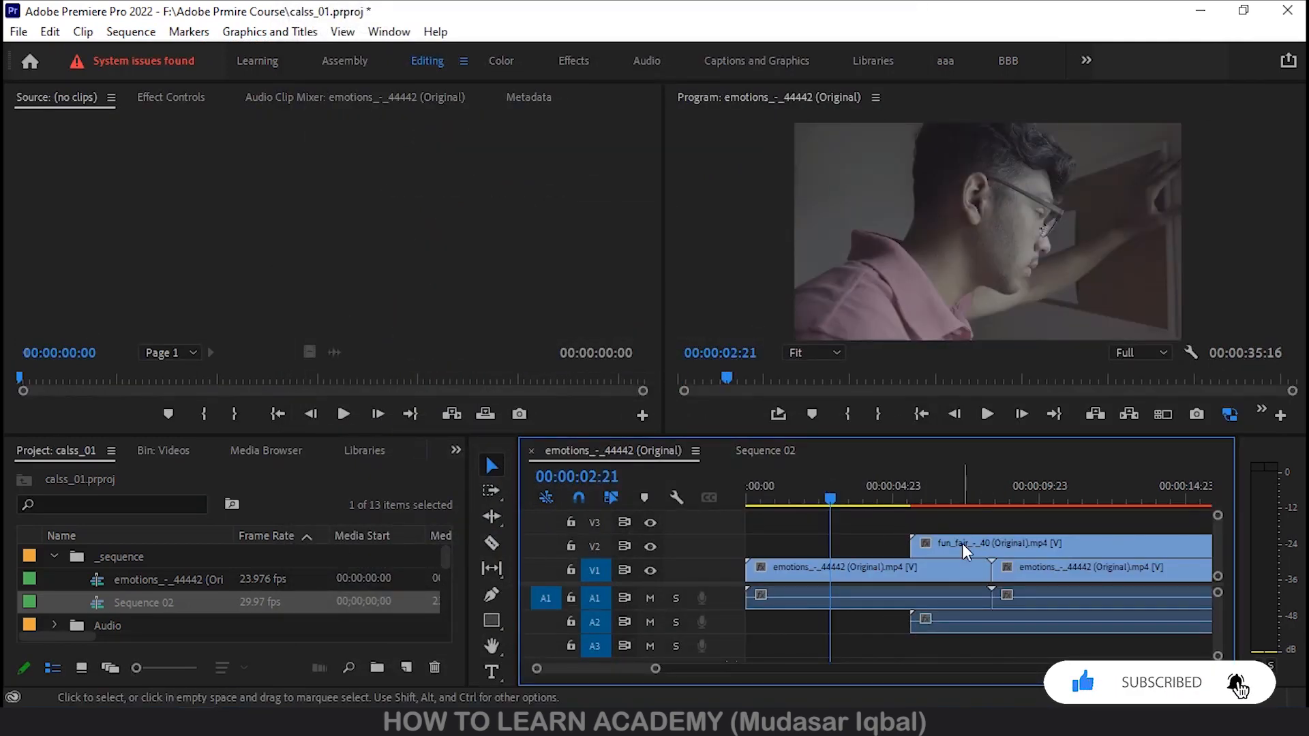
pyautogui.click(227, 579)
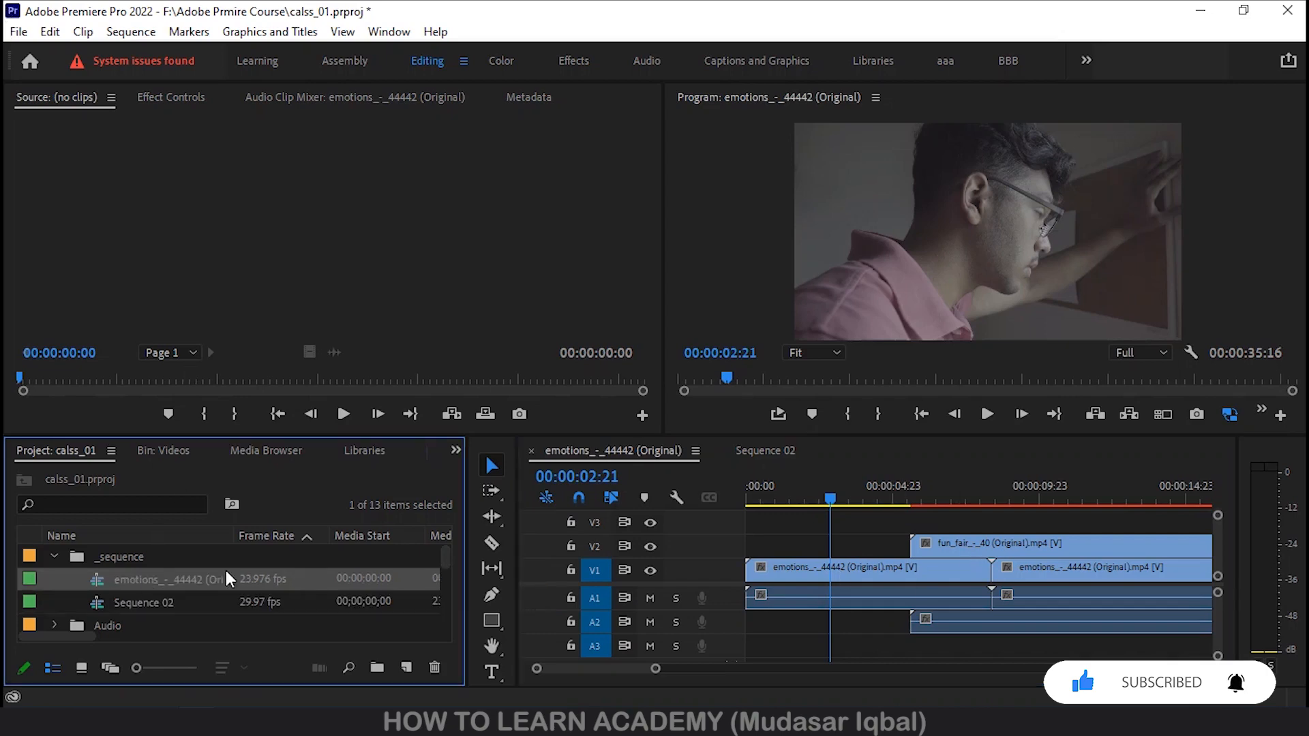
pyautogui.click(152, 30)
pyautogui.click(231, 38)
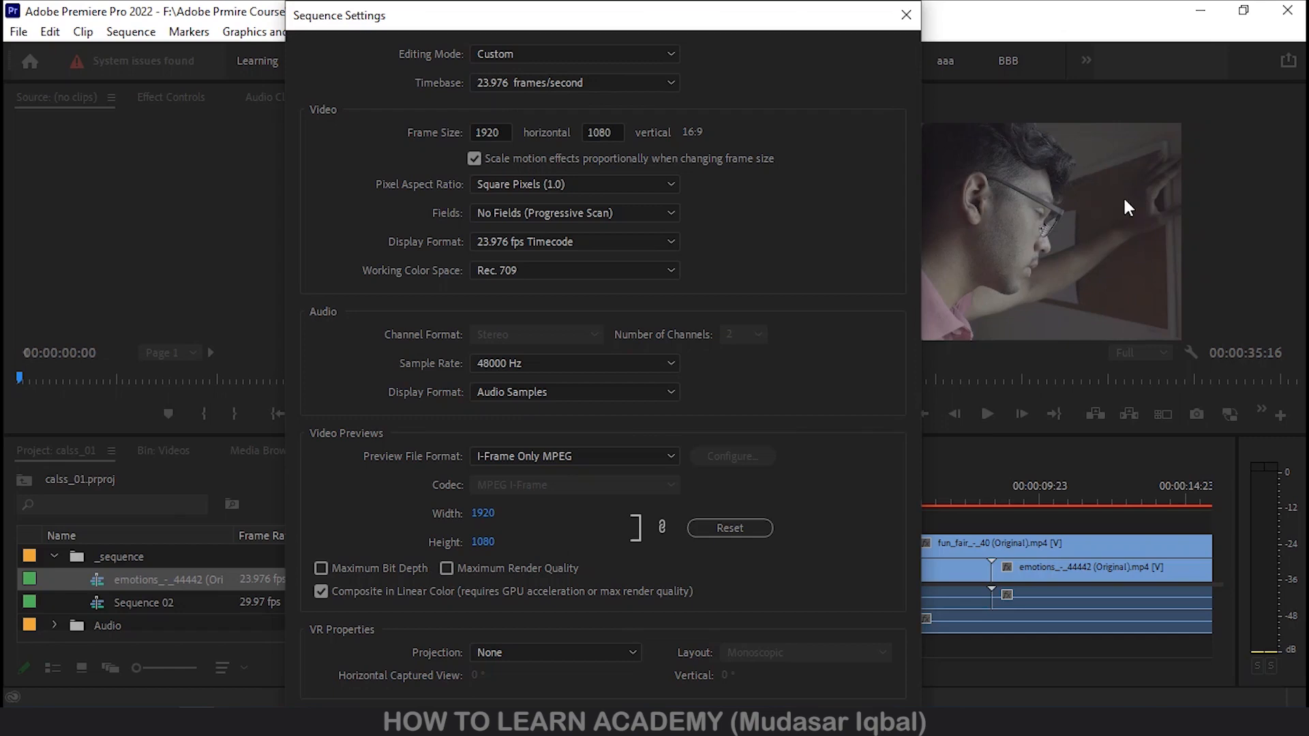
pyautogui.moveTo(618, 21); pyautogui.dragTo(405, 43)
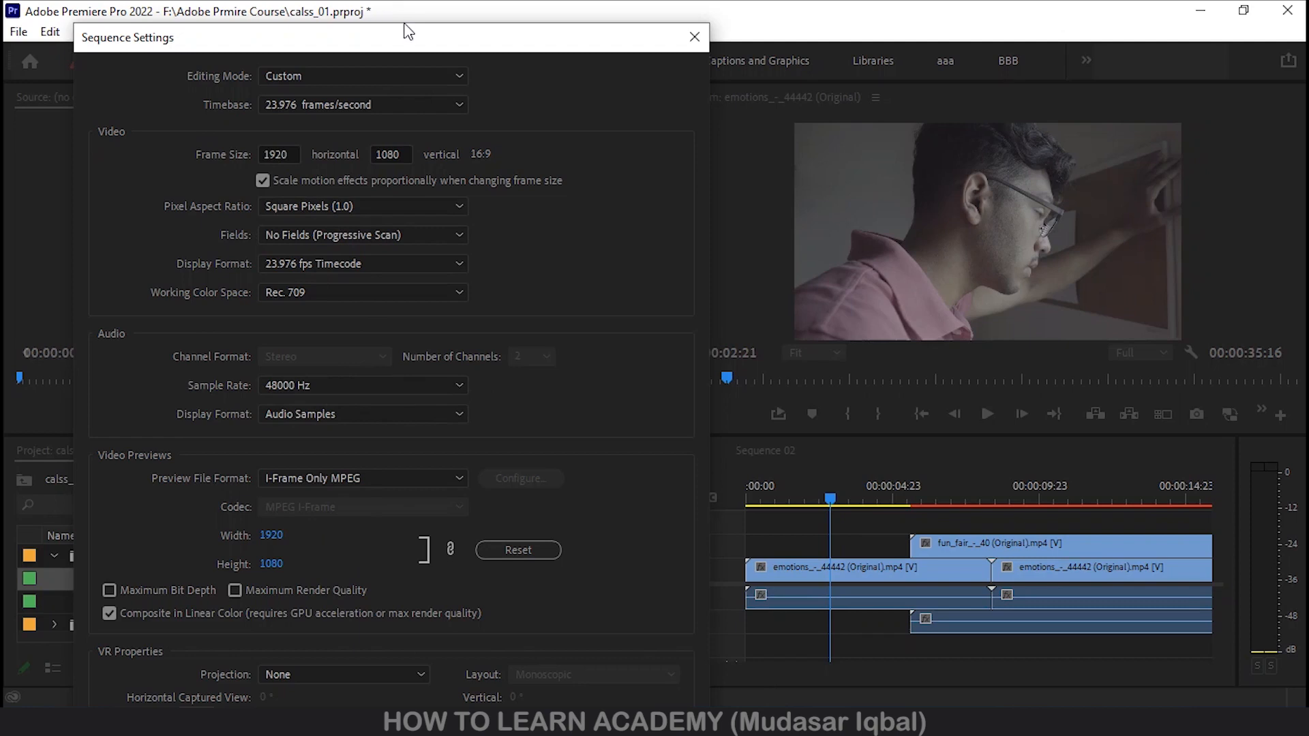
pyautogui.moveTo(437, 45)
pyautogui.mouseDown()
pyautogui.moveTo(443, 7)
pyautogui.moveTo(444, 23)
pyautogui.mouseUp()
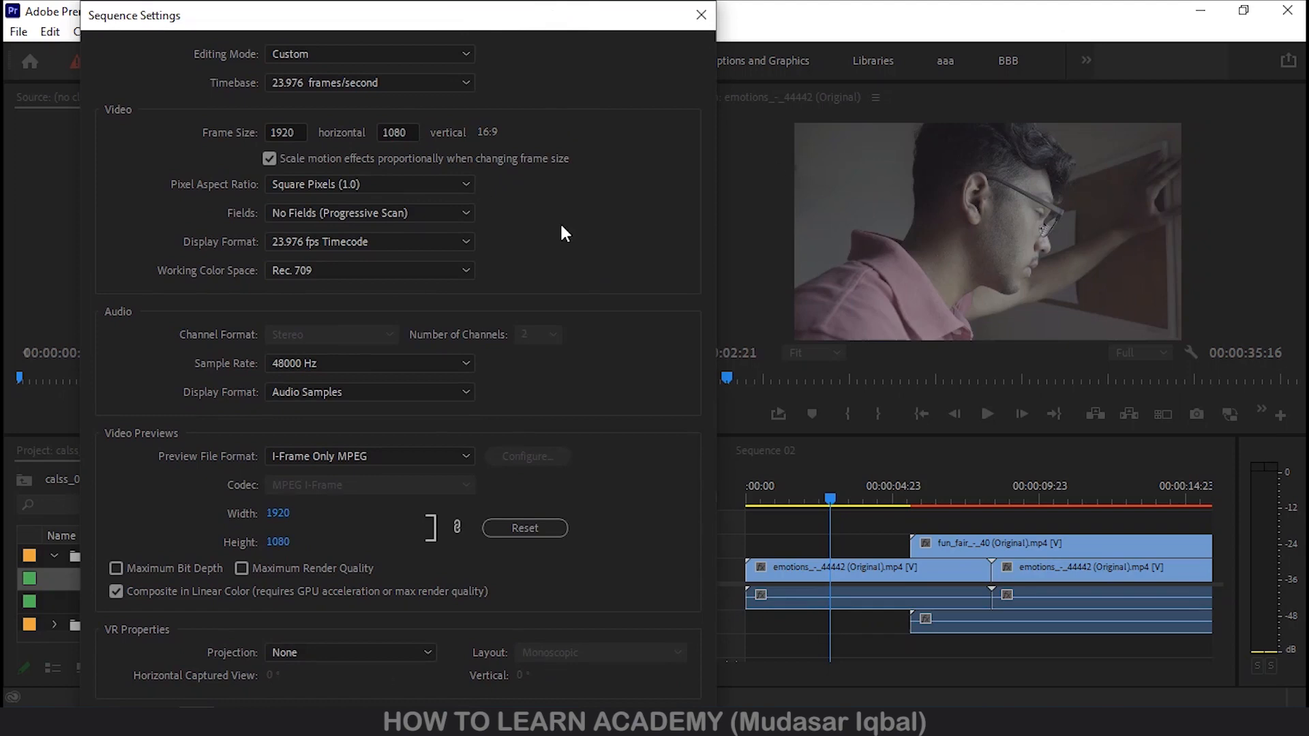
pyautogui.press('Escape')
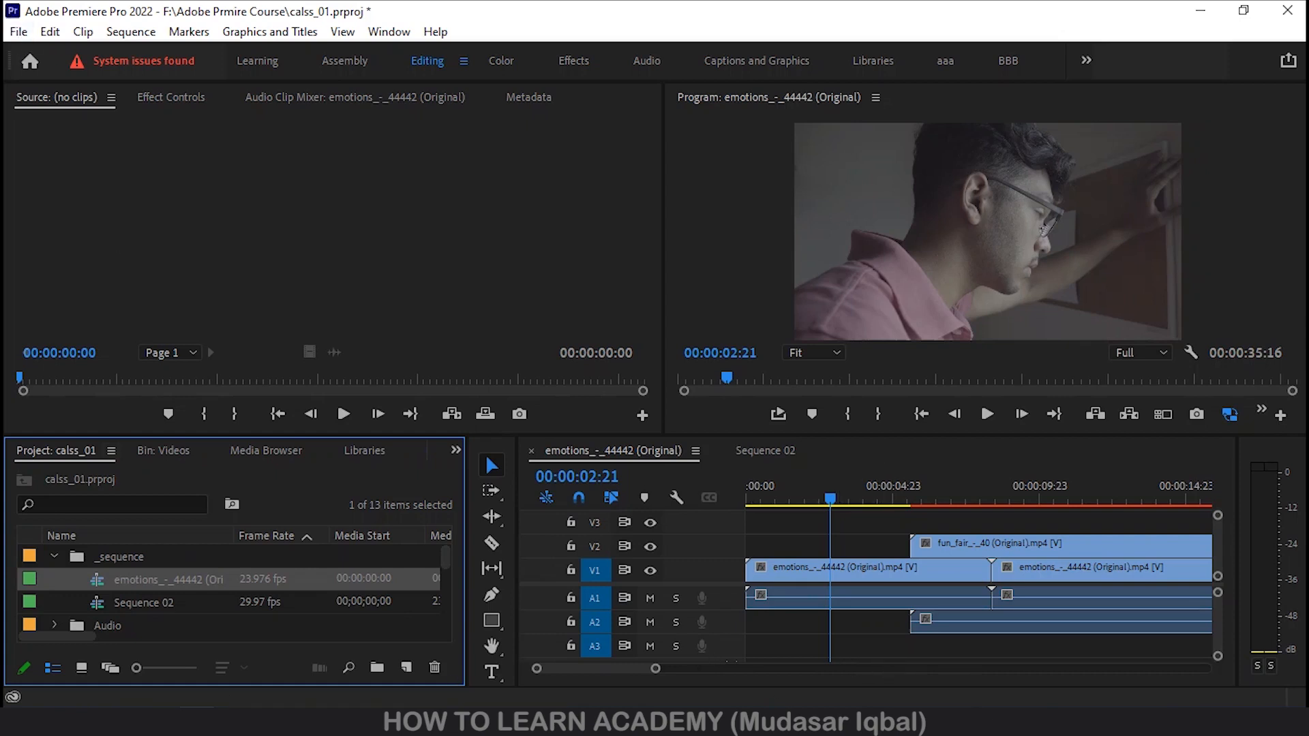
# Start a new sequence from the project's new item options and name it My_Sequence
pyautogui.click(407, 667)
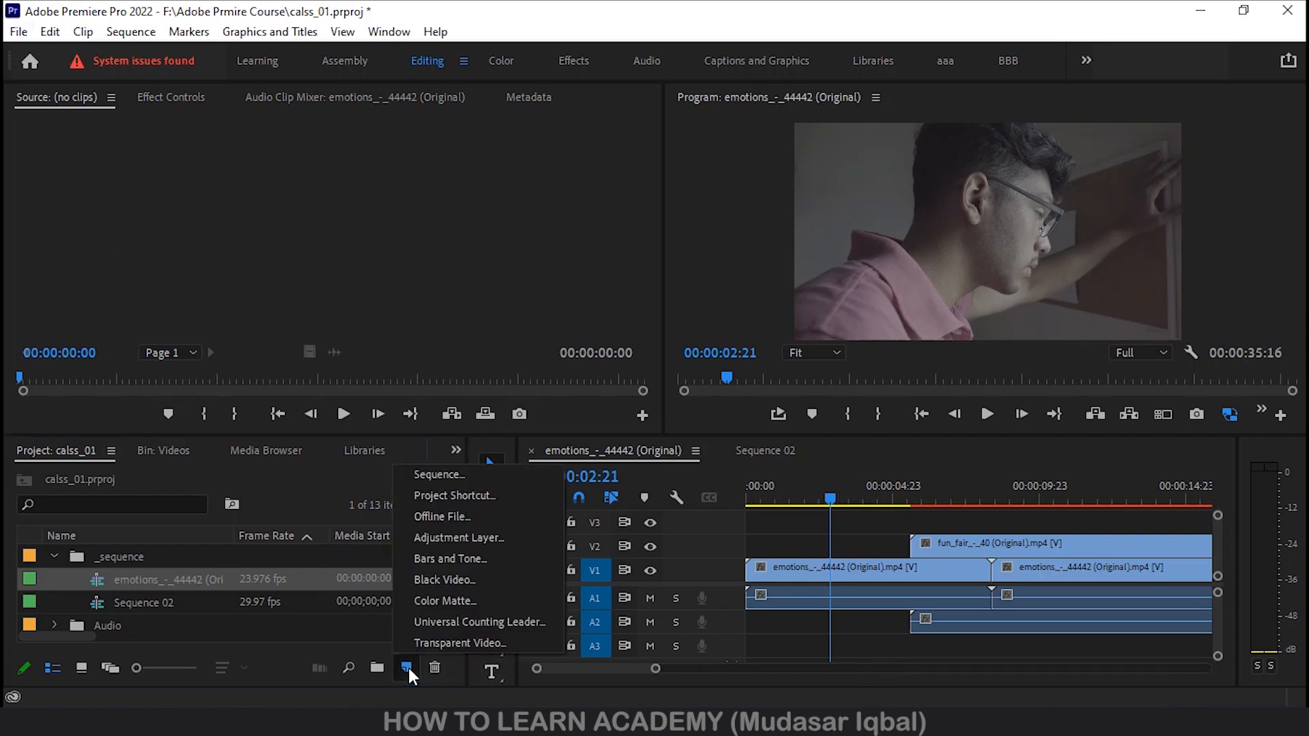
pyautogui.click(455, 473)
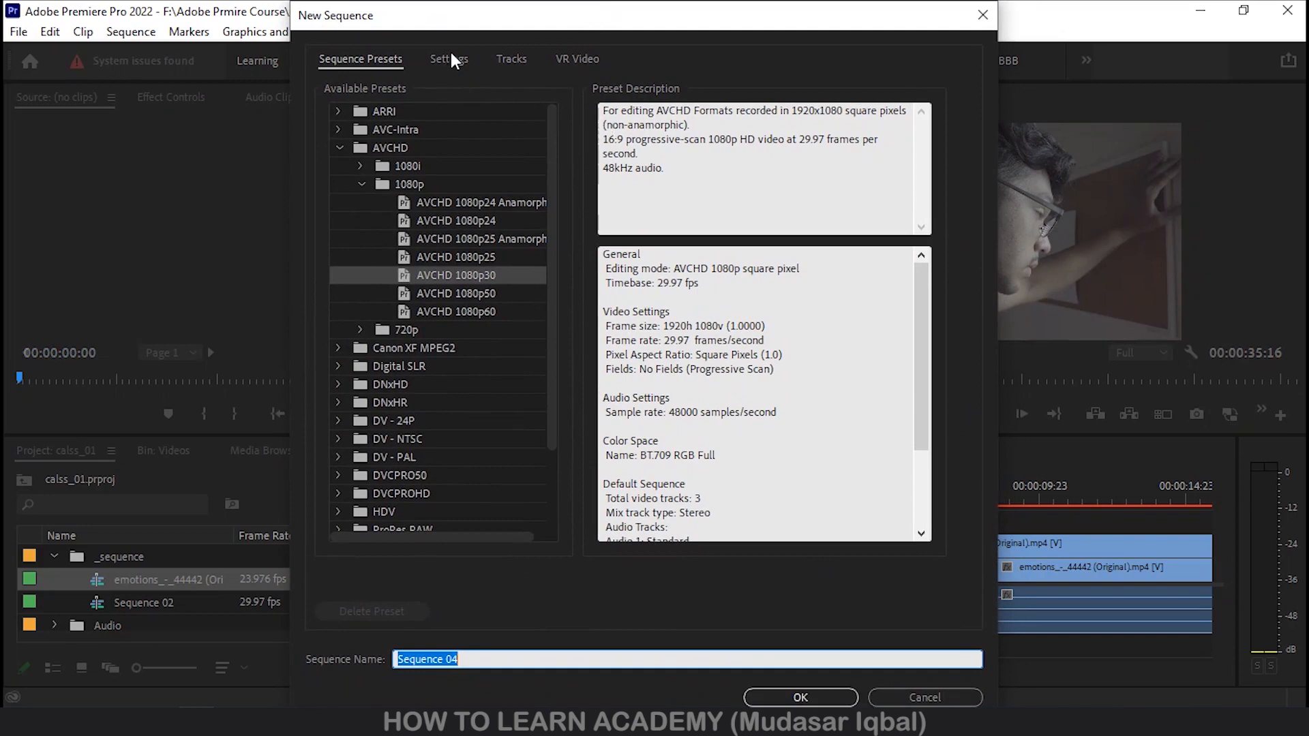
pyautogui.moveTo(493, 655); pyautogui.dragTo(245, 636)
pyautogui.write('My_')
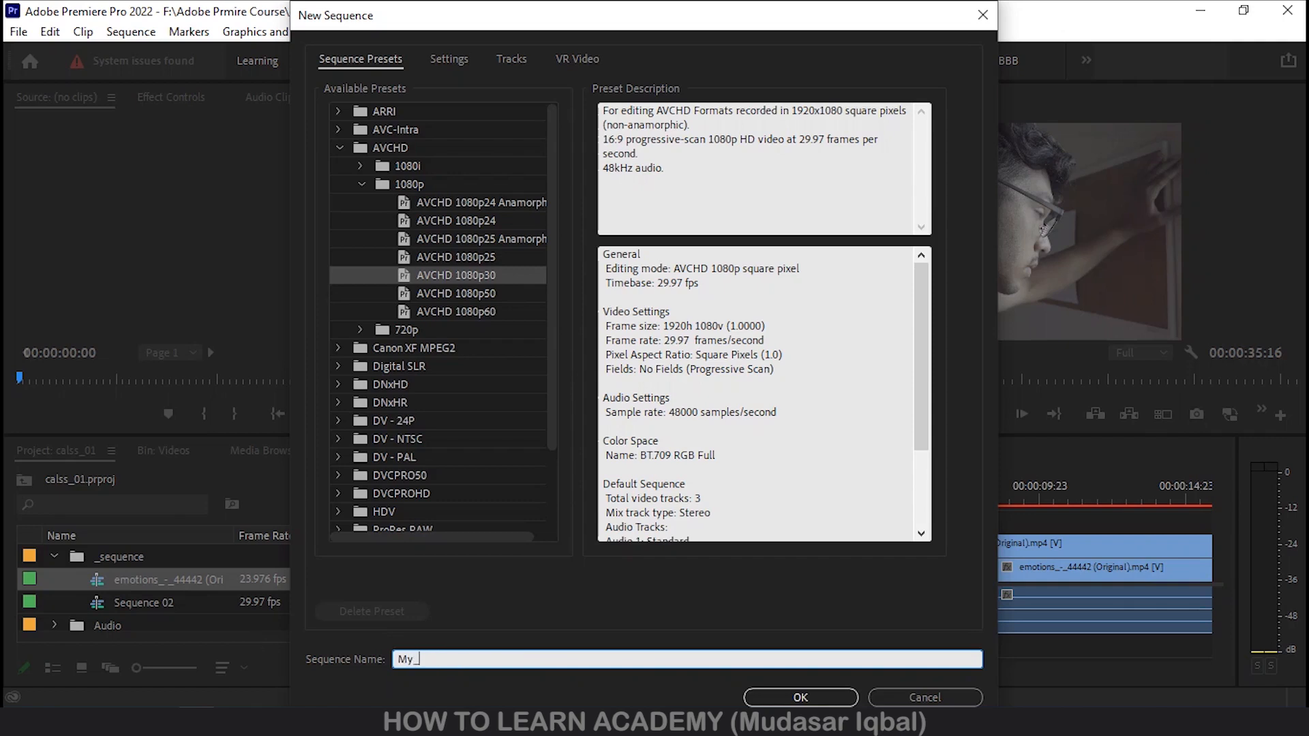
pyautogui.write('Sequence')
# Open the new sequence's detailed settings, look through the available editing modes and set the editing mode to Custom
pyautogui.click(450, 62)
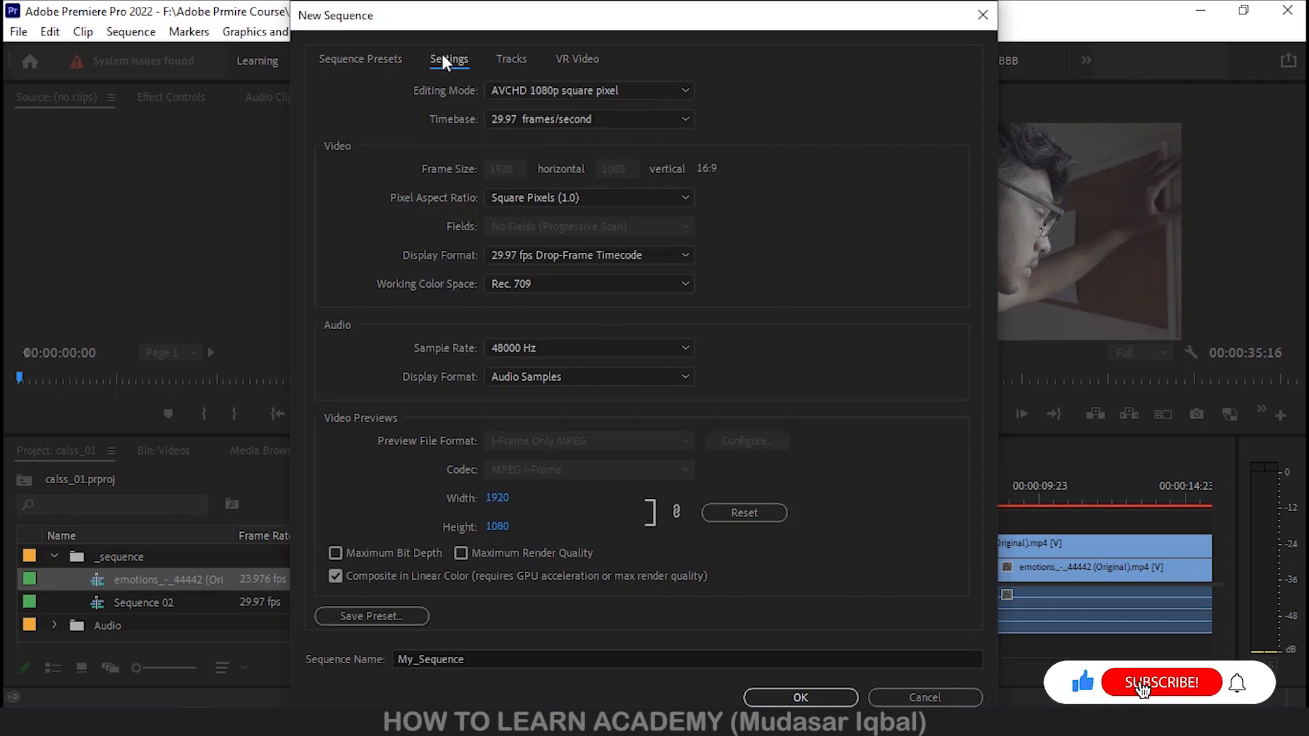
pyautogui.click(557, 87)
pyautogui.scroll(4, 567, 277)
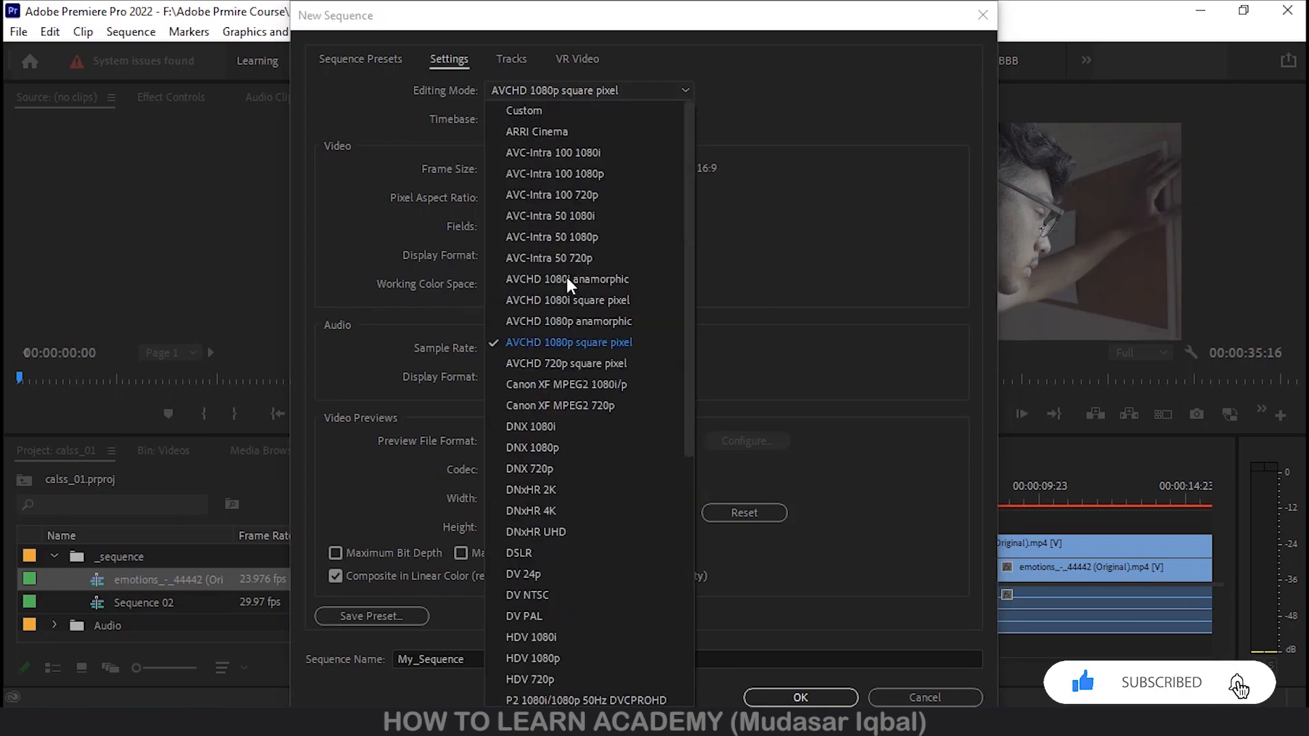
pyautogui.scroll(-7, 583, 512)
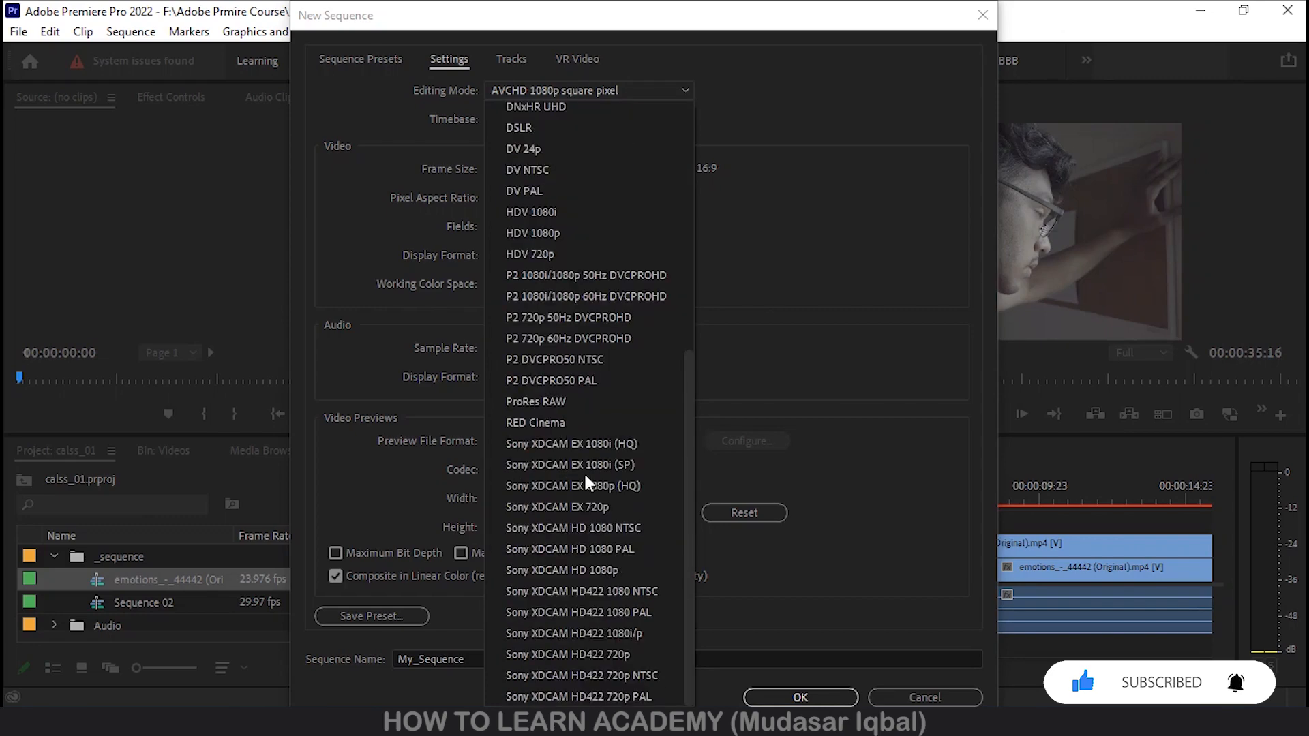
pyautogui.scroll(7, 599, 217)
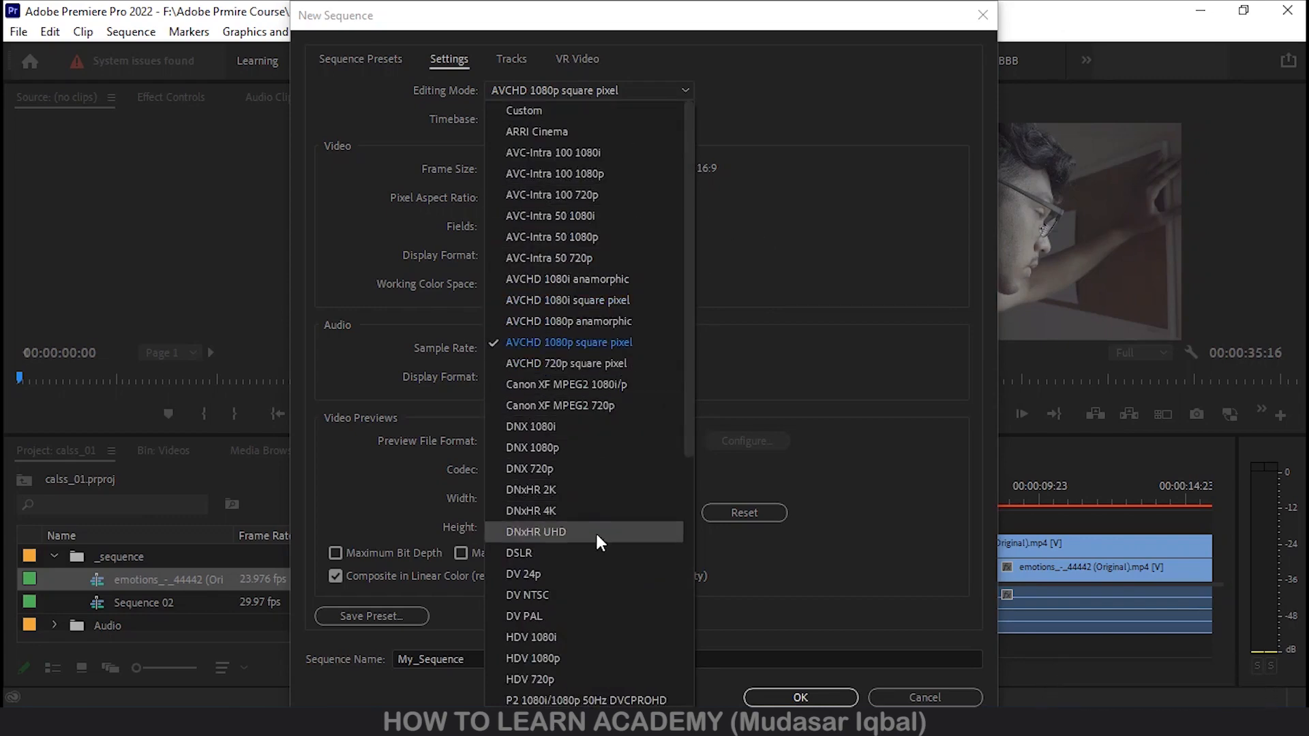
pyautogui.click(536, 112)
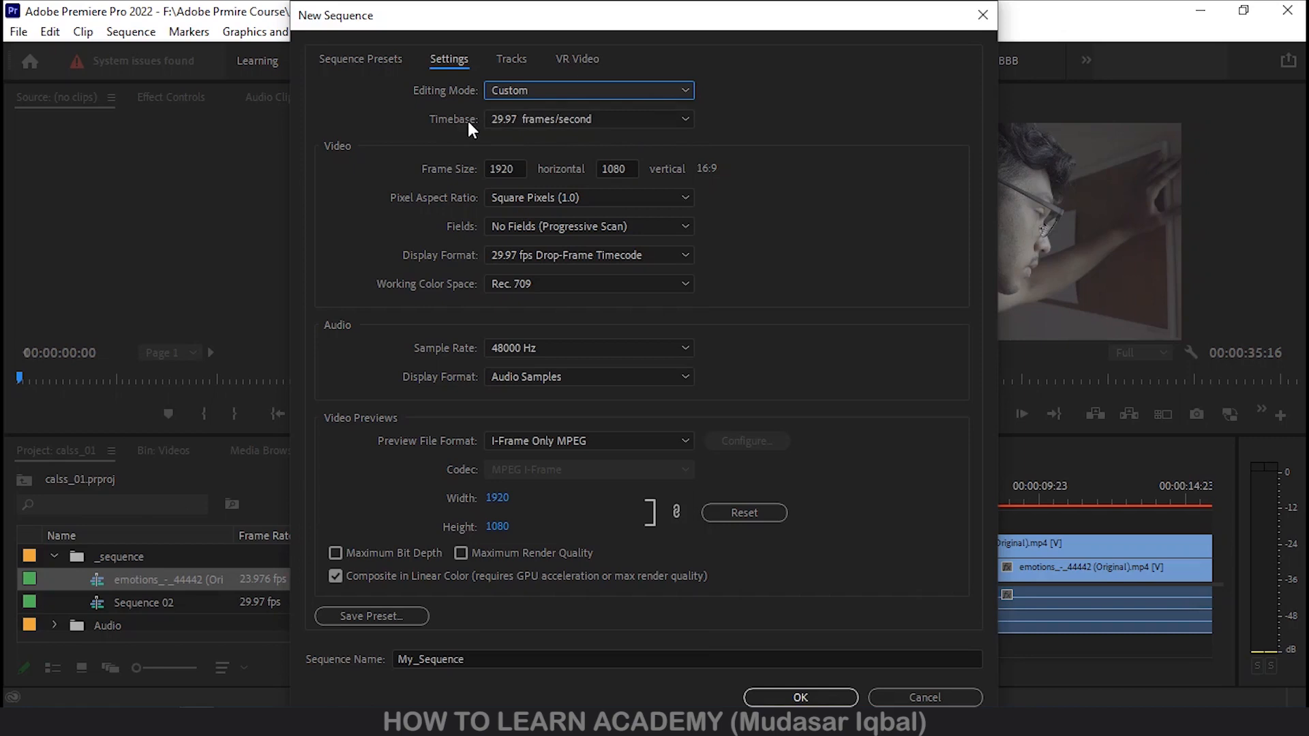
# Set the sequence timebase to 30.00 frames/second
pyautogui.click(547, 117)
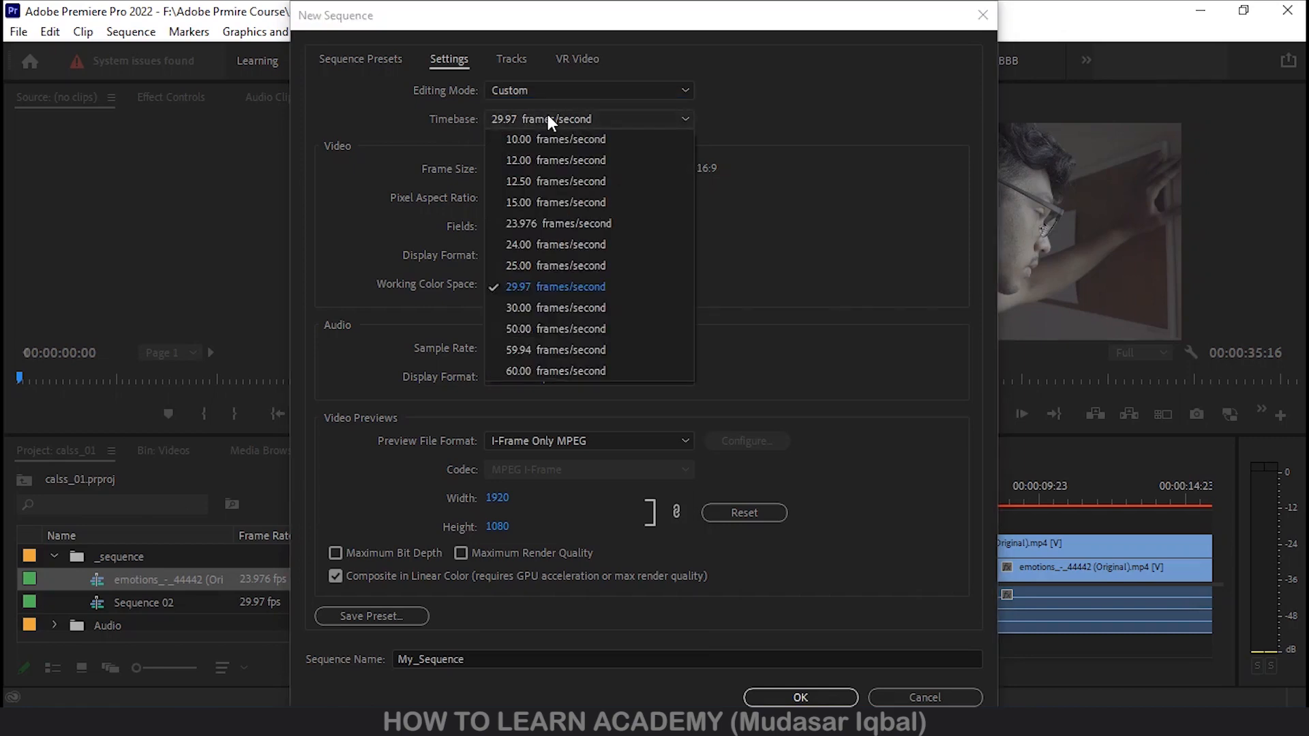
pyautogui.click(584, 308)
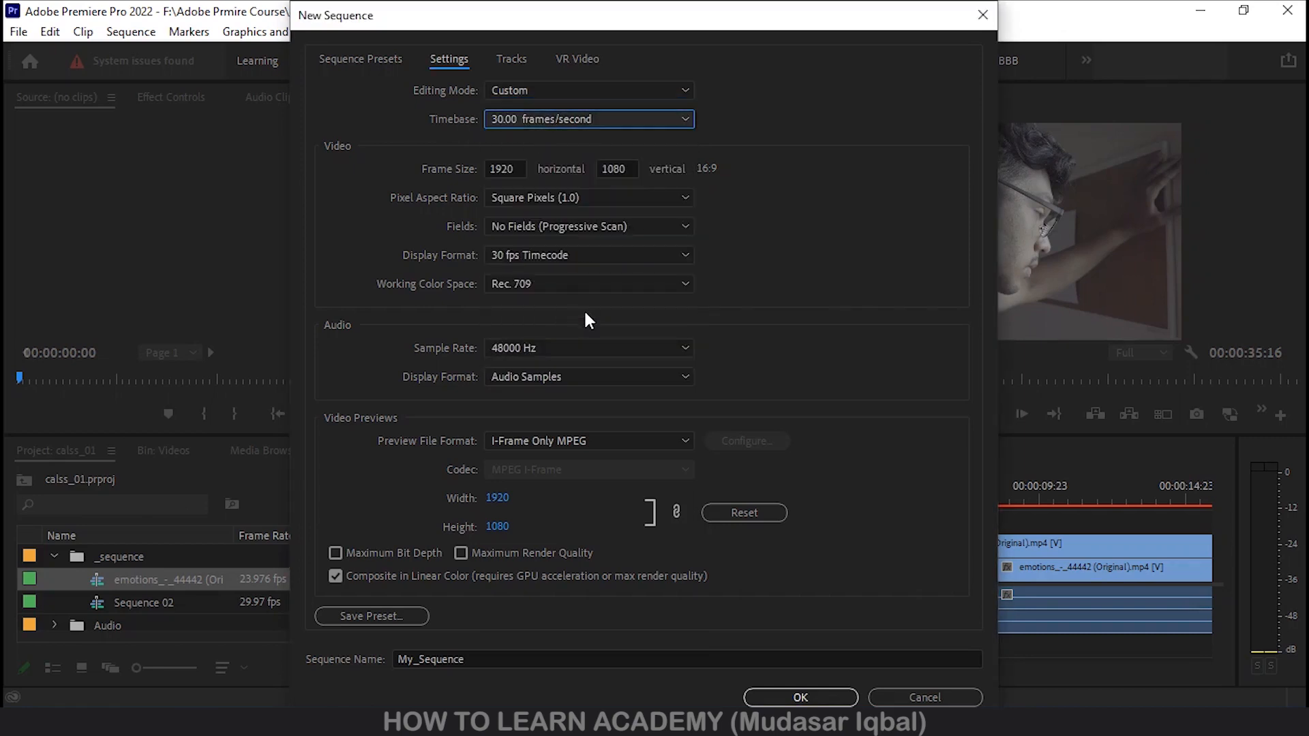
pyautogui.click(533, 119)
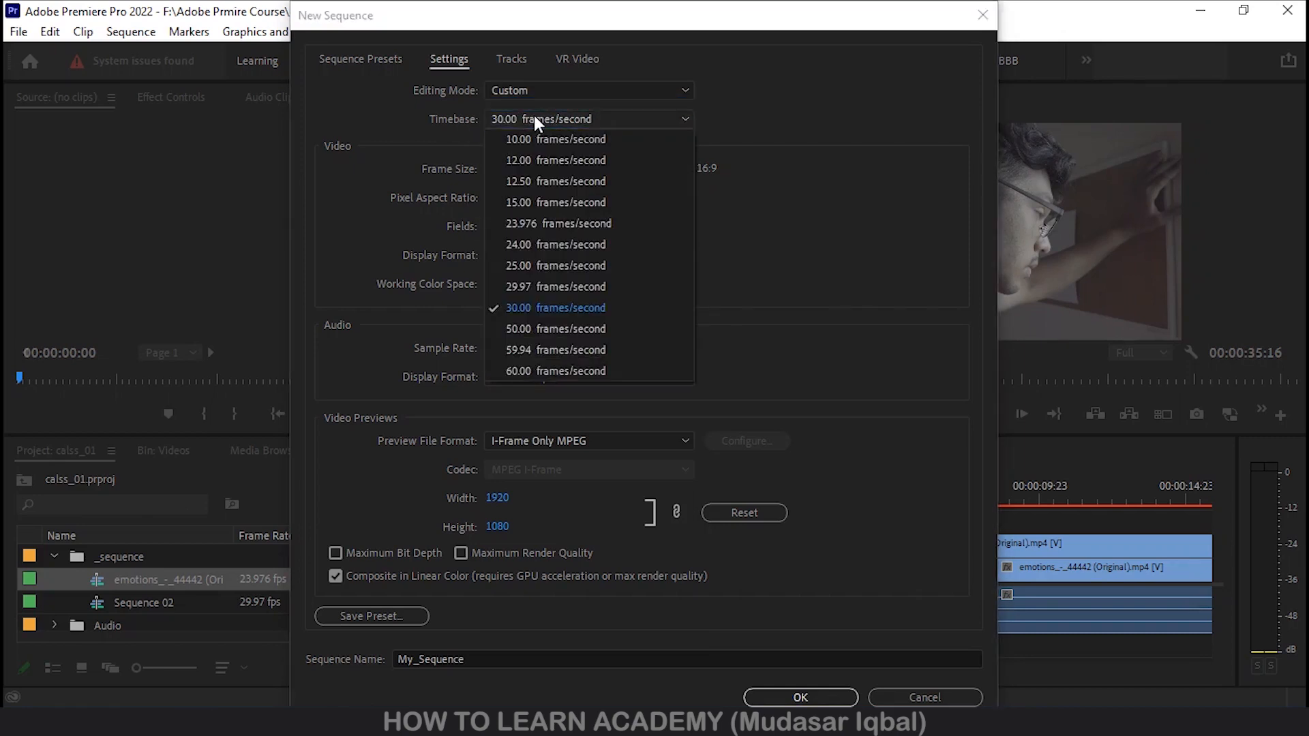
pyautogui.click(538, 297)
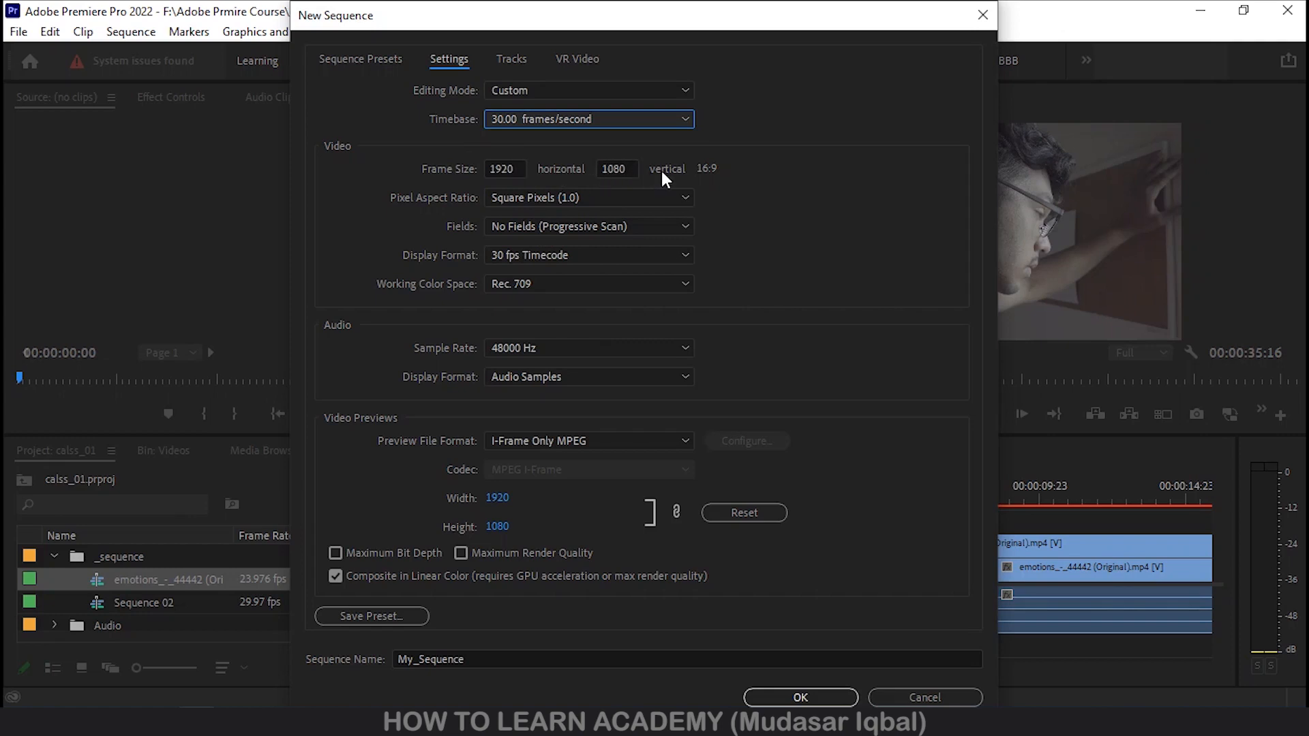
# Try the D1/DV NTSC Widescreen, D1/DV PAL Widescreen and Anamorphic 2:1 pixel aspect ratios, and return to Square Pixels (1.0)
pyautogui.click(559, 199)
pyautogui.click(563, 266)
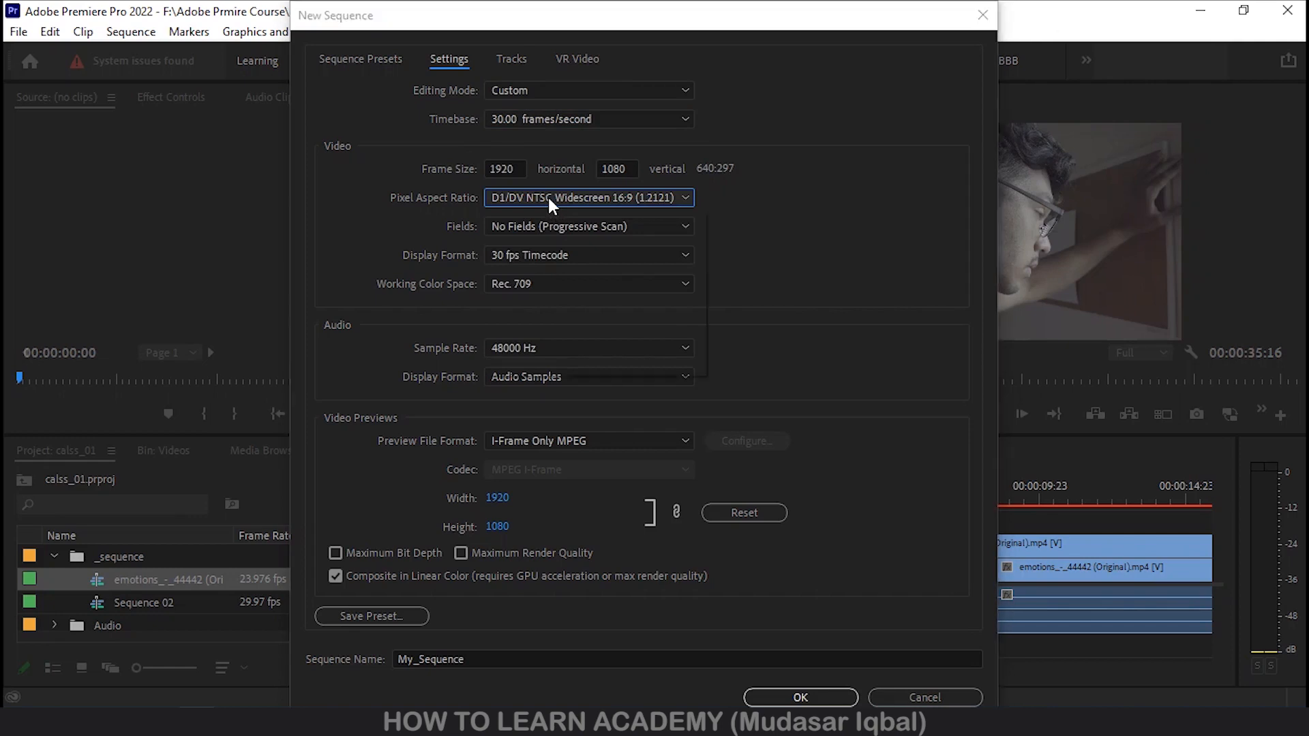
pyautogui.click(548, 197)
pyautogui.click(553, 300)
pyautogui.click(536, 200)
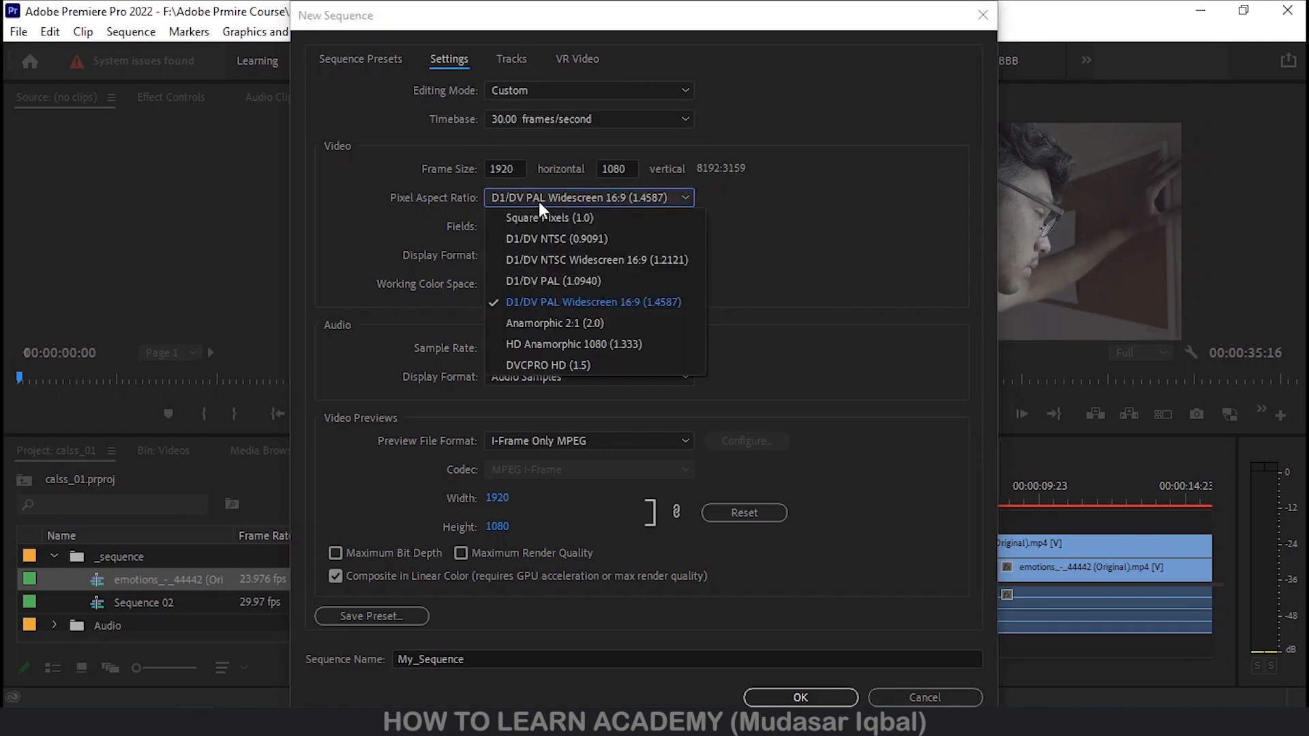
pyautogui.click(543, 318)
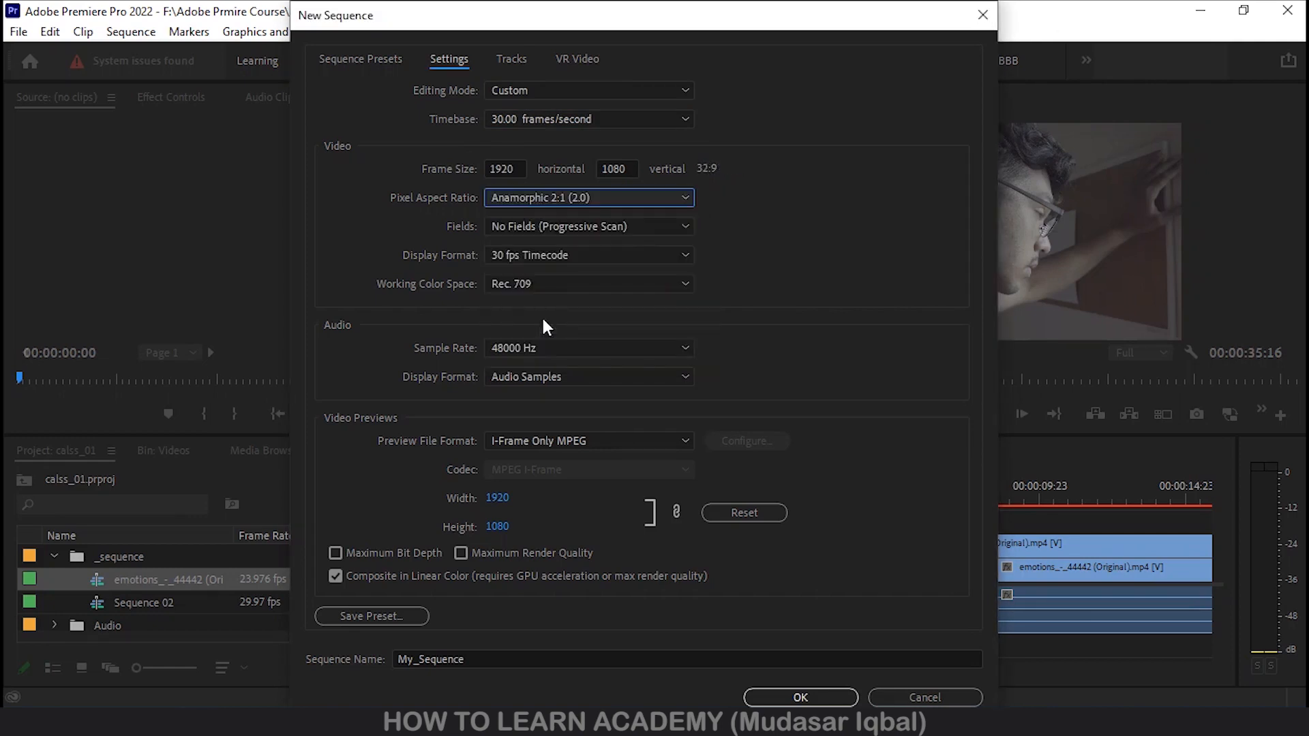
pyautogui.click(559, 199)
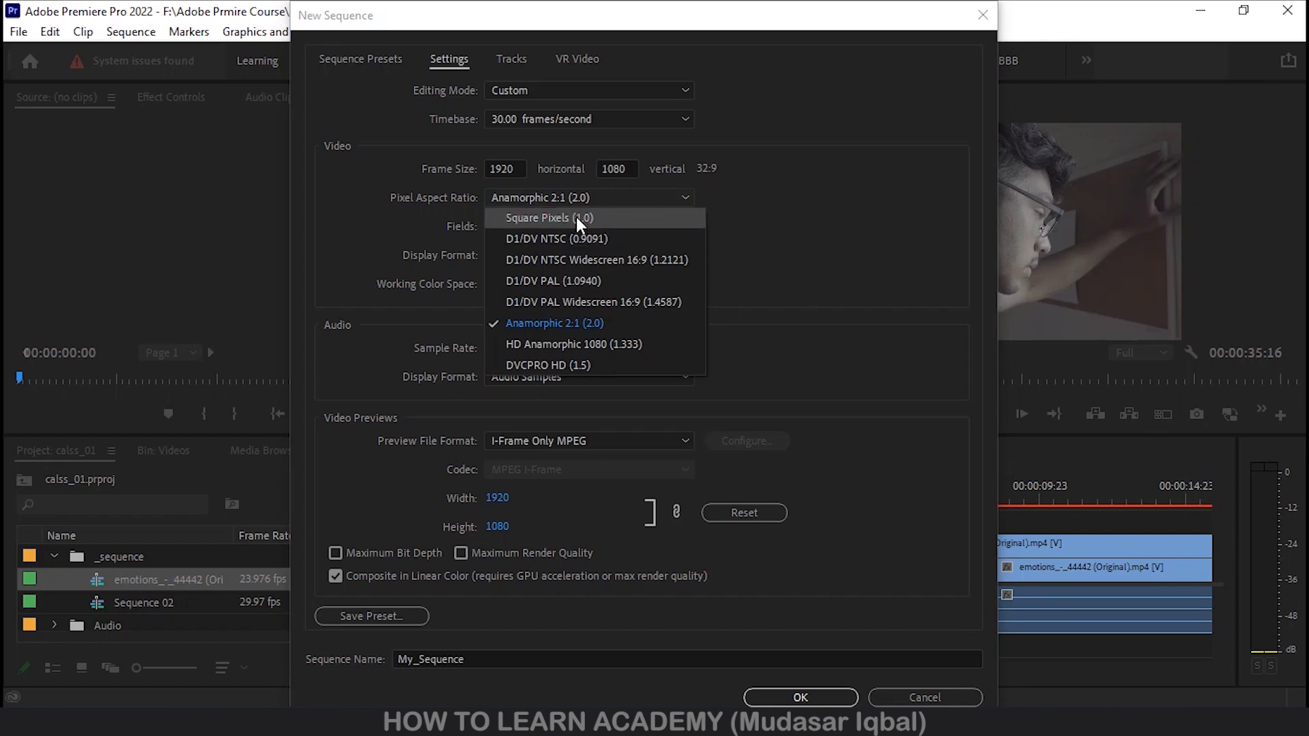
pyautogui.click(575, 216)
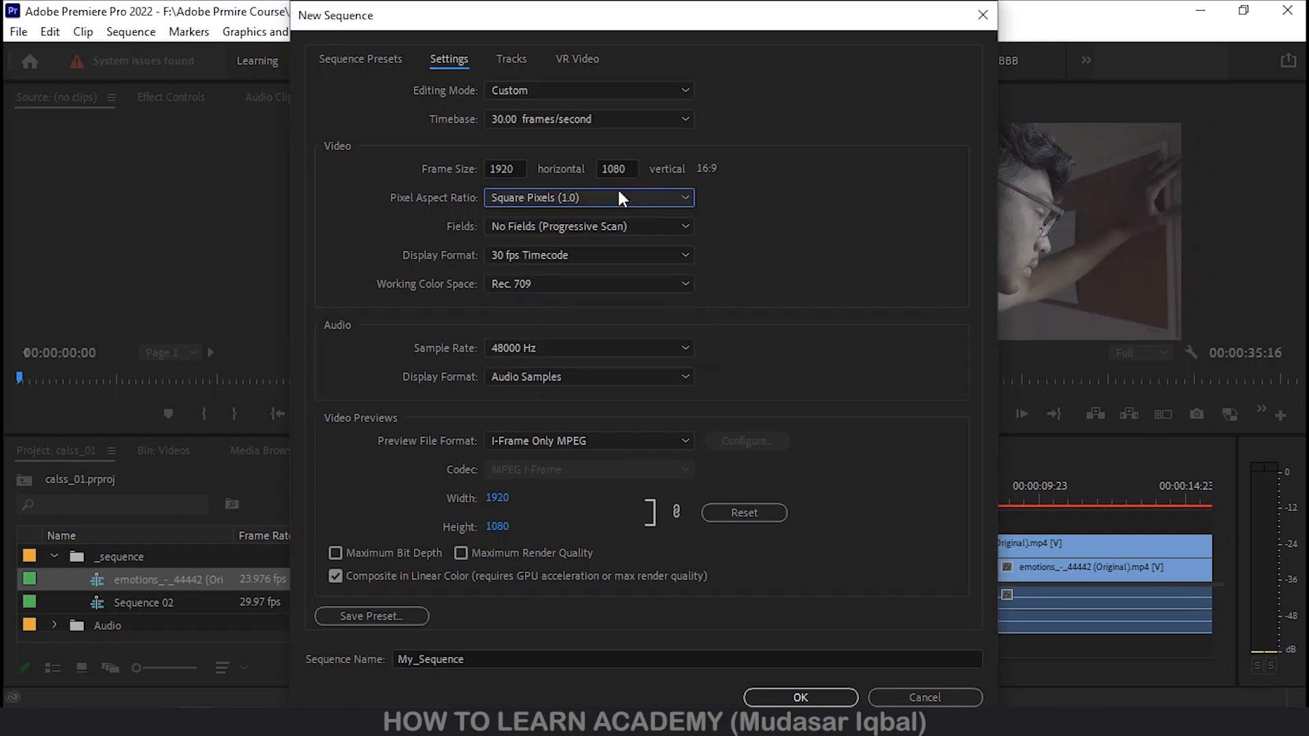
# Examine the horizontal and vertical frame size values of the sequence
pyautogui.click(502, 169)
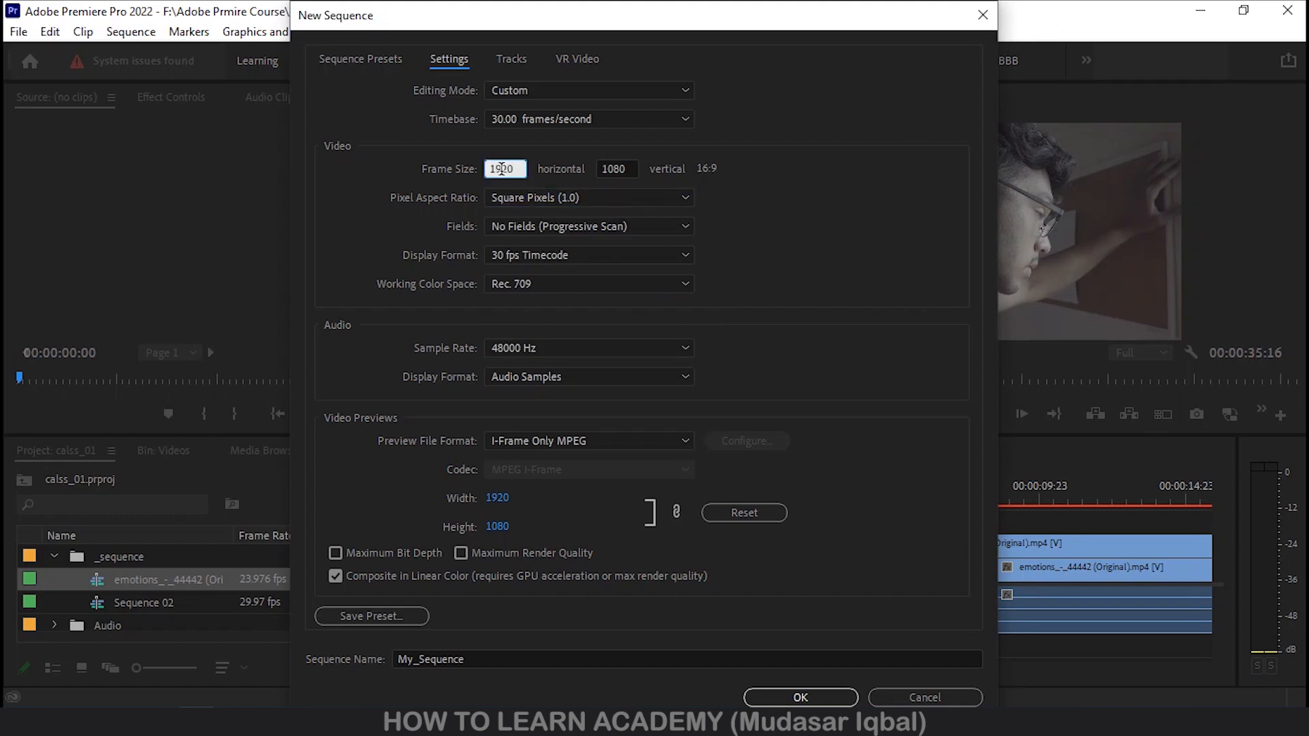
pyautogui.press('Tab')
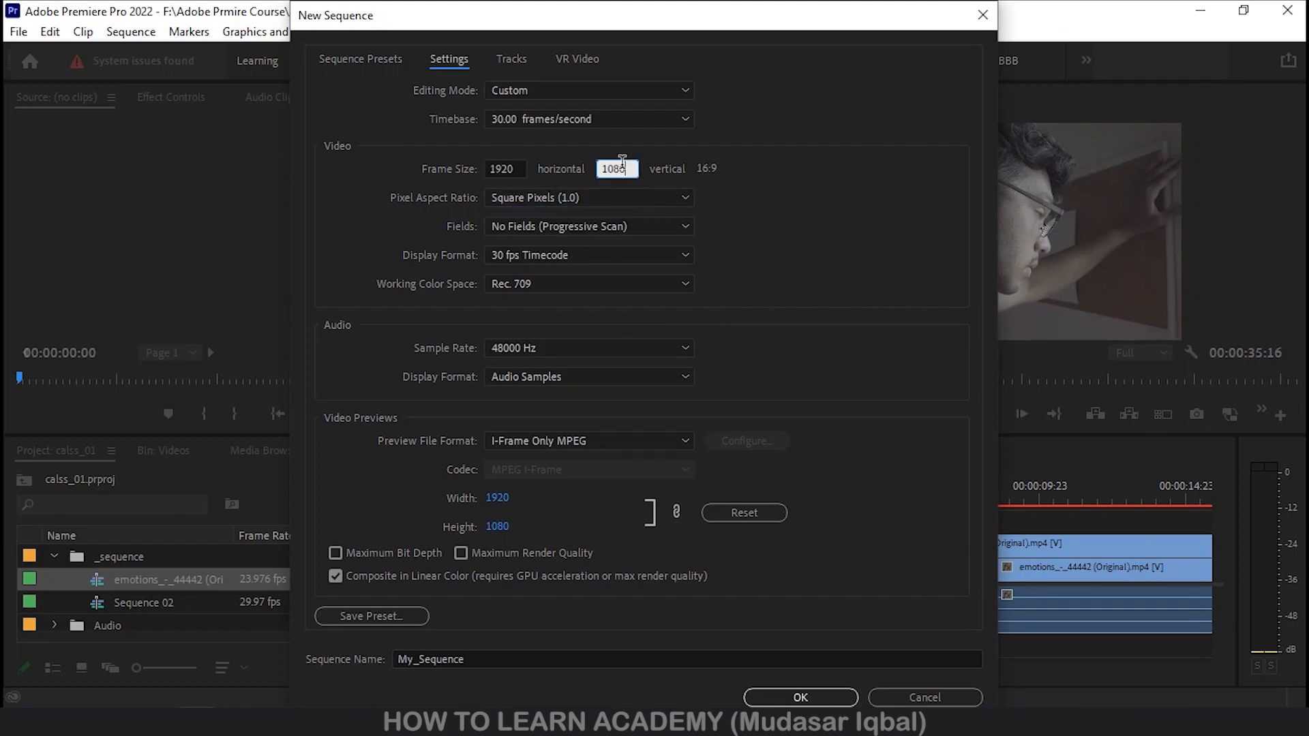
pyautogui.click(514, 167)
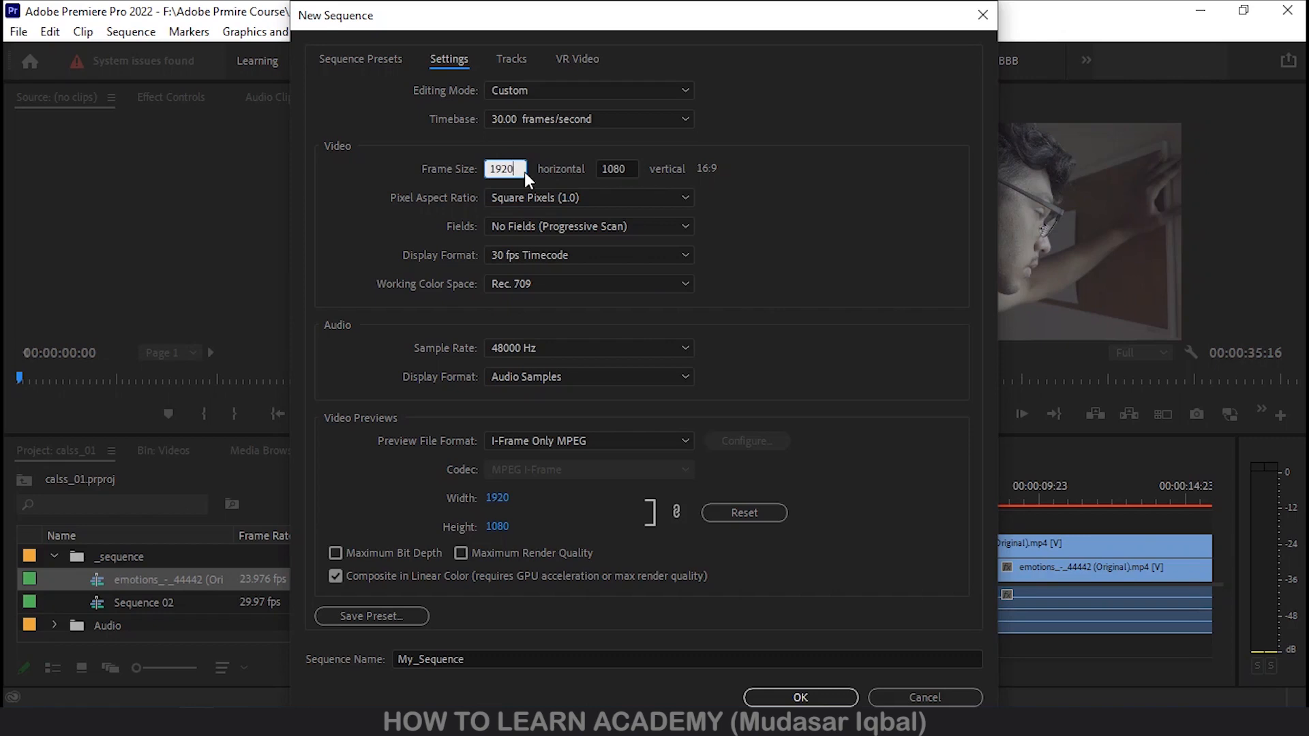
pyautogui.moveTo(513, 169); pyautogui.dragTo(490, 168)
pyautogui.click(621, 169)
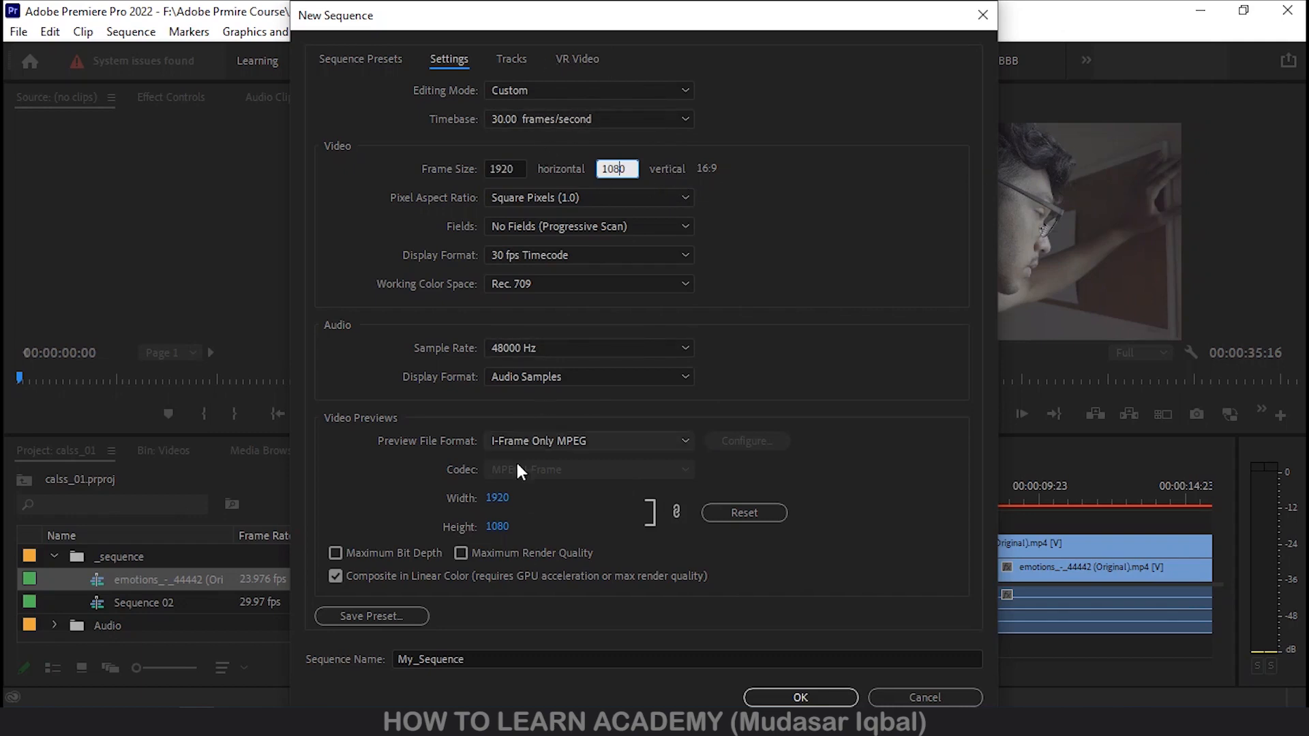
pyautogui.click(557, 174)
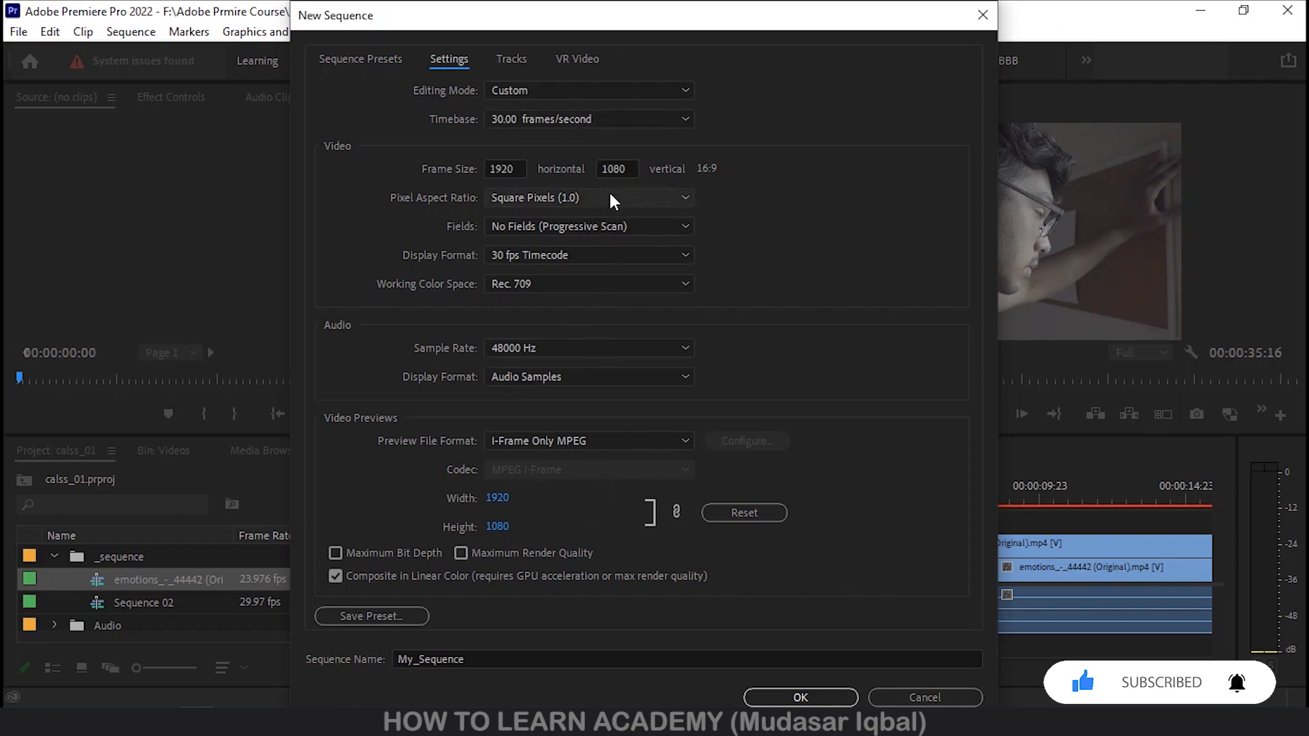
pyautogui.click(520, 167)
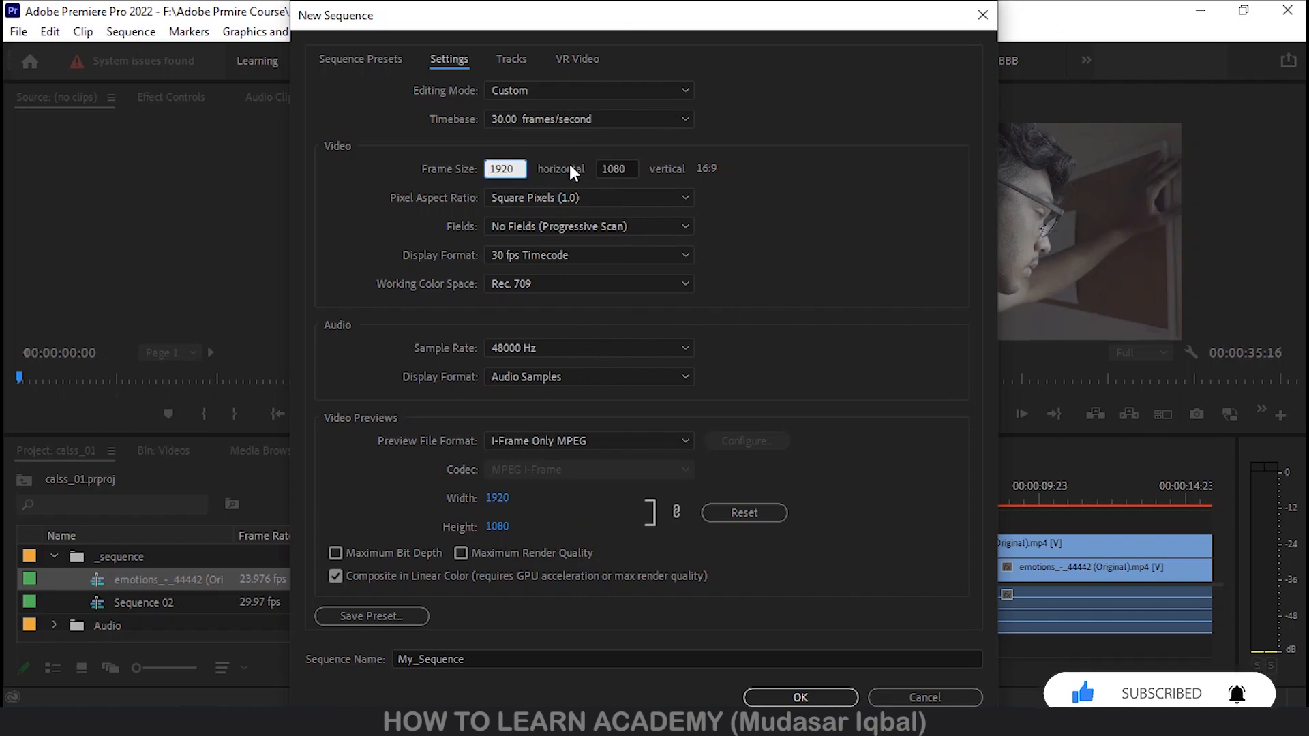
pyautogui.click(619, 166)
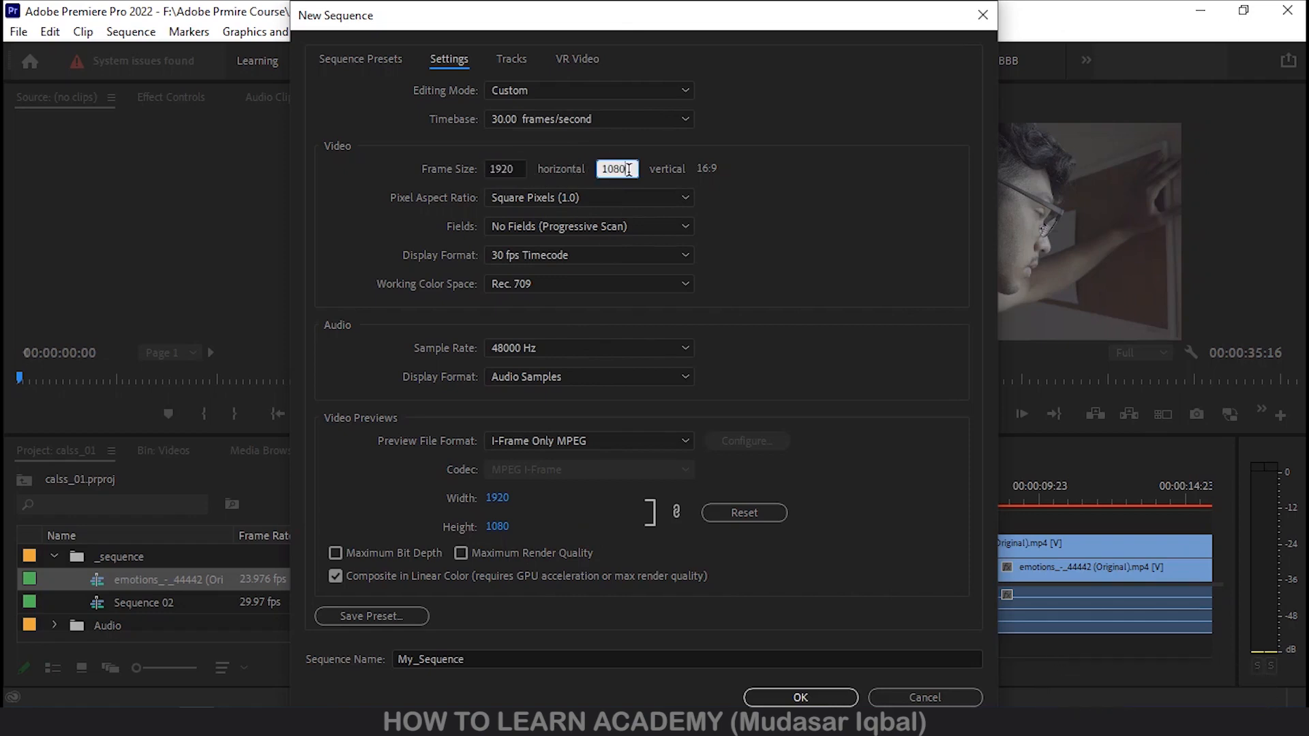
pyautogui.click(503, 171)
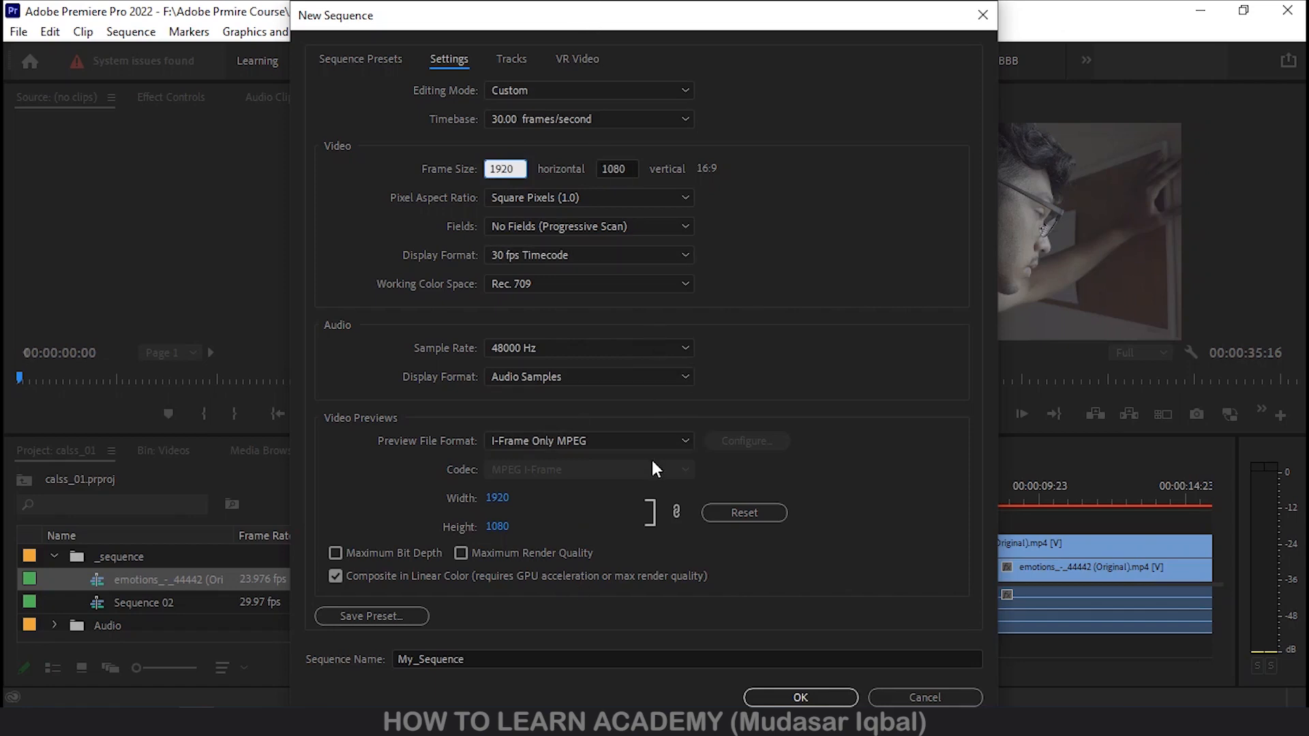
pyautogui.click(796, 193)
# Try the Anamorphic 2:1 (2.0) and D1/DV PAL (1.0940) pixel aspect ratios, and switch back to Square Pixels (1.0)
pyautogui.click(603, 205)
pyautogui.click(572, 318)
pyautogui.click(671, 199)
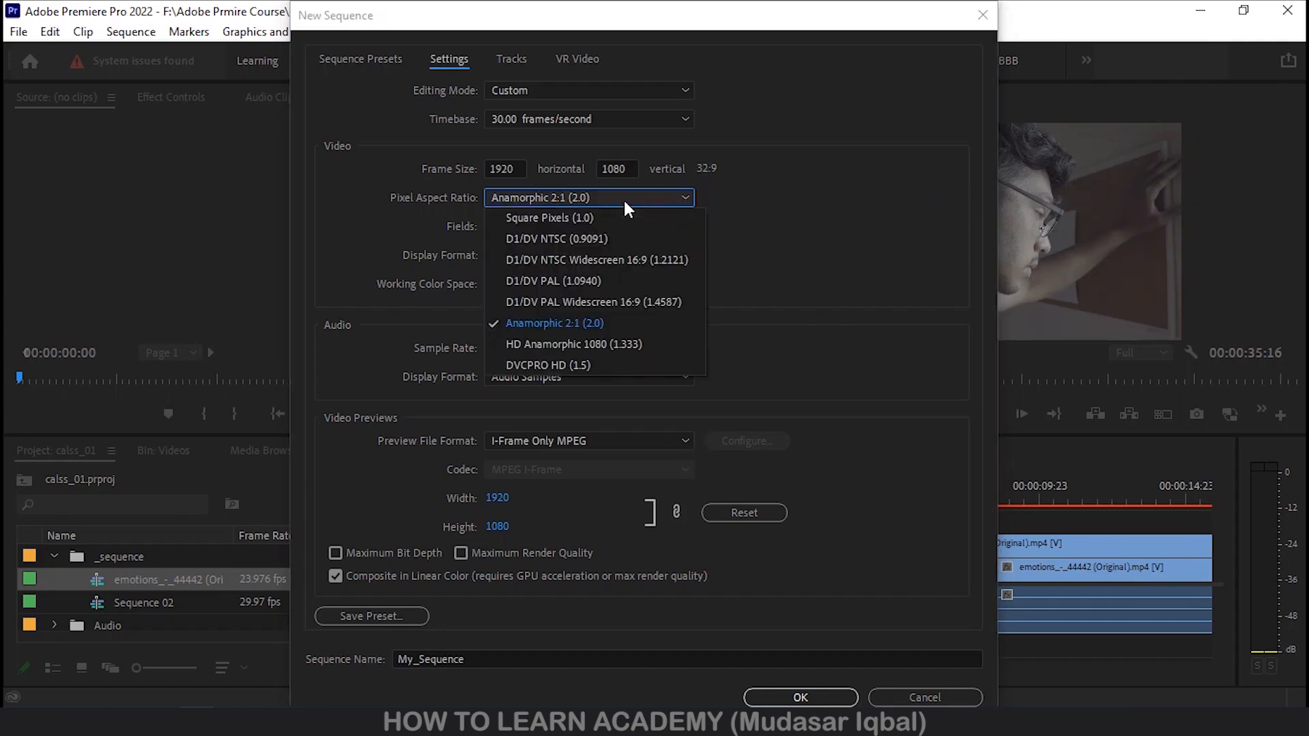
pyautogui.click(588, 285)
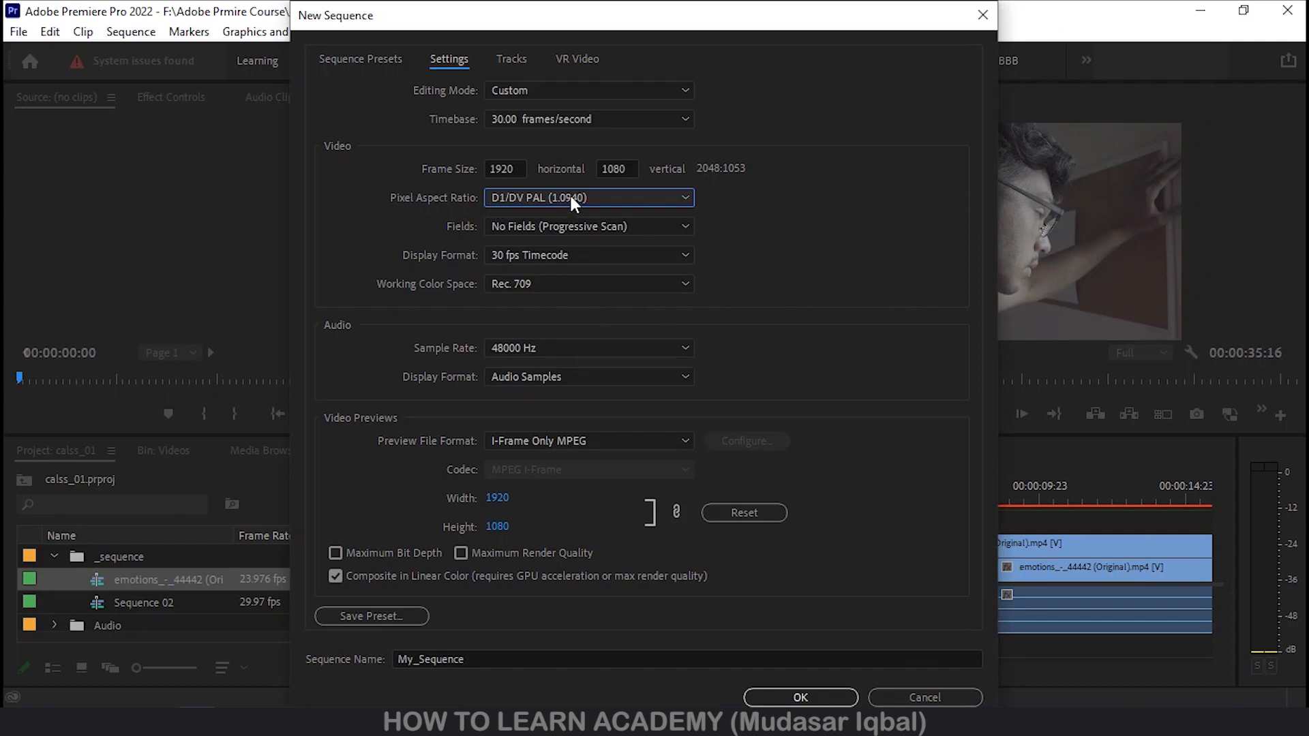
pyautogui.click(599, 200)
pyautogui.click(593, 219)
# Review the field order options and keep No Fields (Progressive Scan)
pyautogui.click(562, 225)
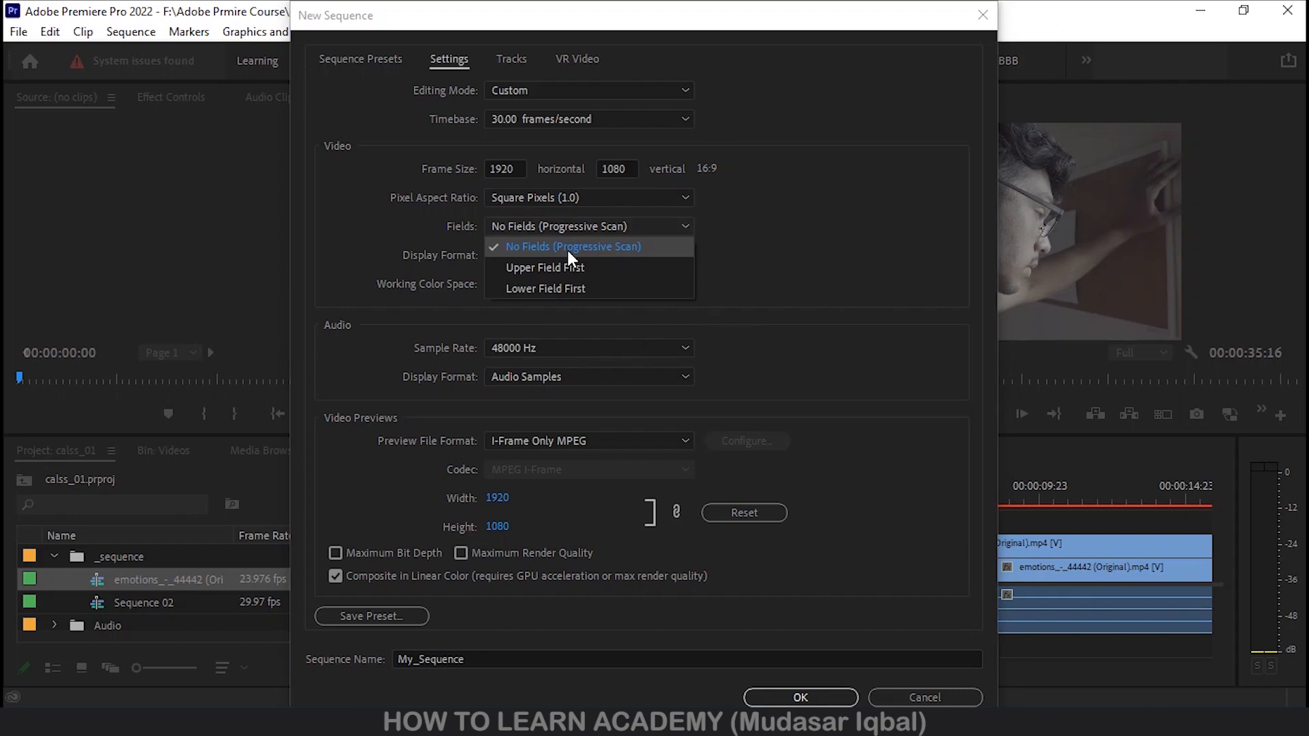
pyautogui.click(567, 251)
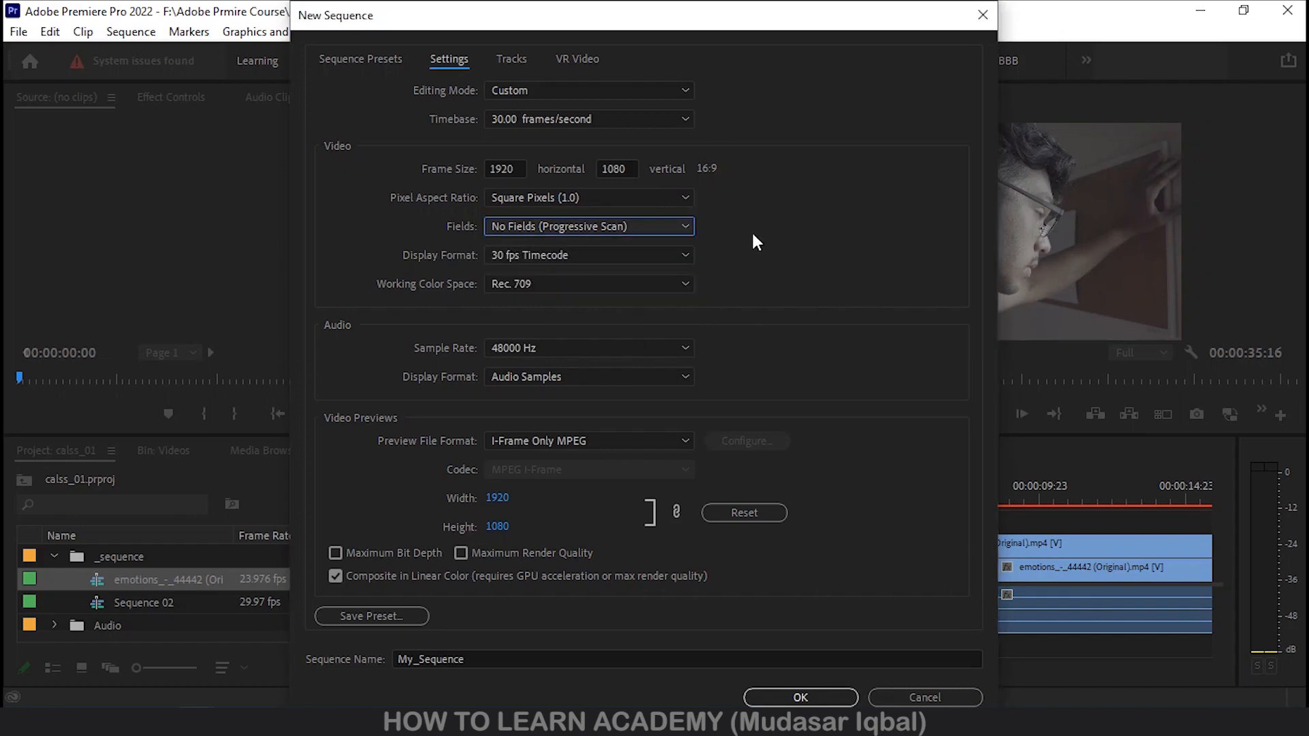
pyautogui.click(550, 225)
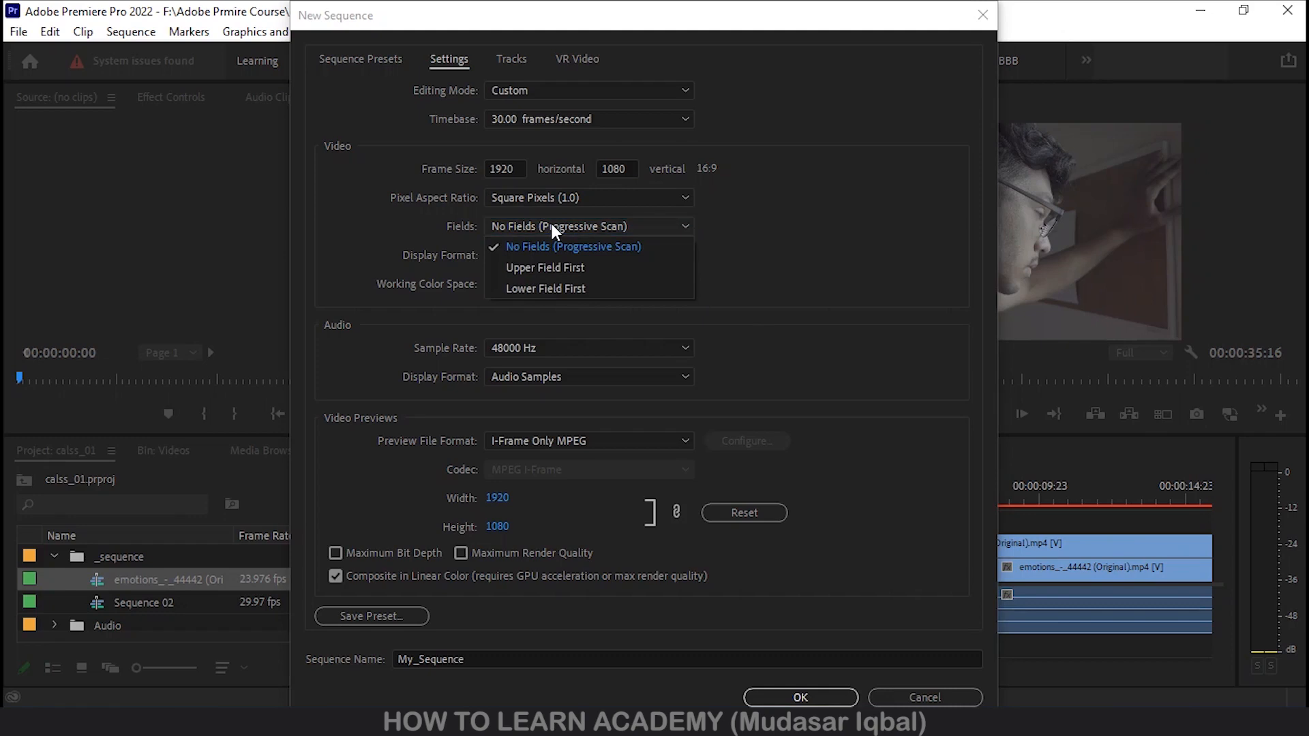
pyautogui.click(784, 235)
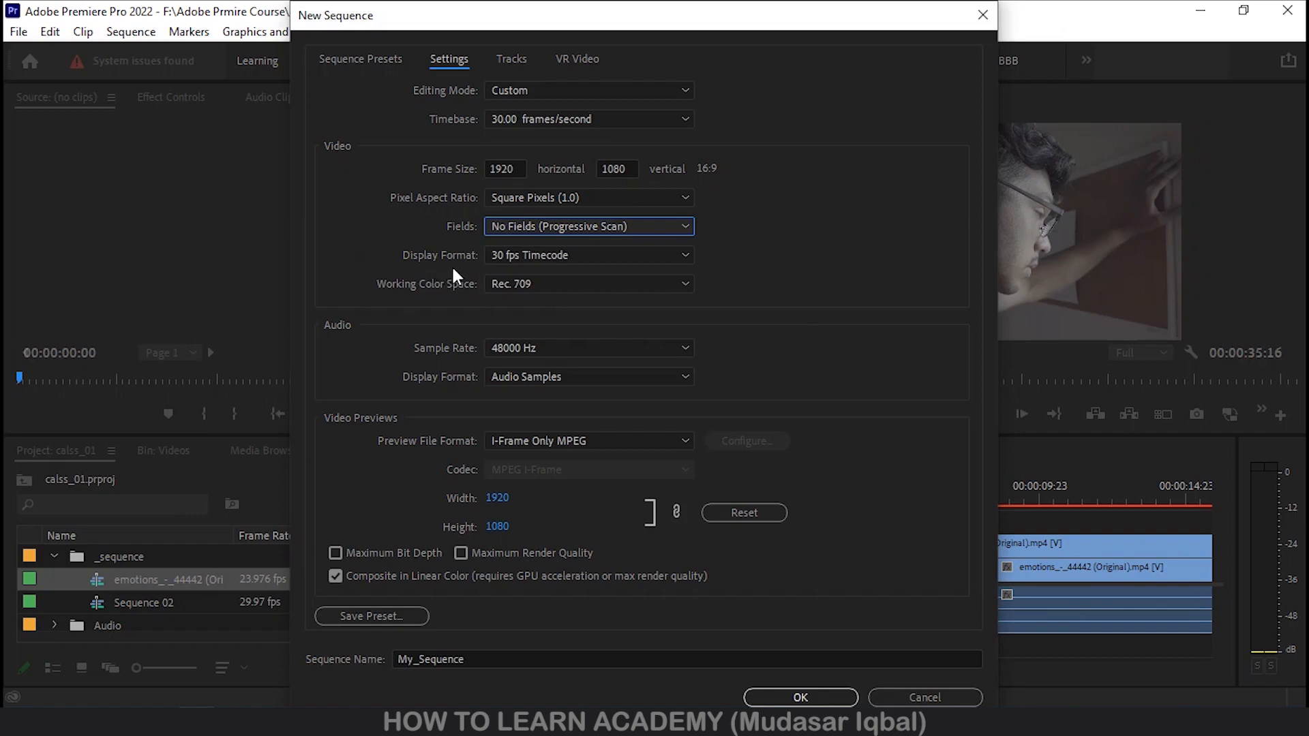
# Review the video display format options, keeping 30 fps Timecode, and move the dialog aside to reveal the timeline's time ruler
pyautogui.click(576, 256)
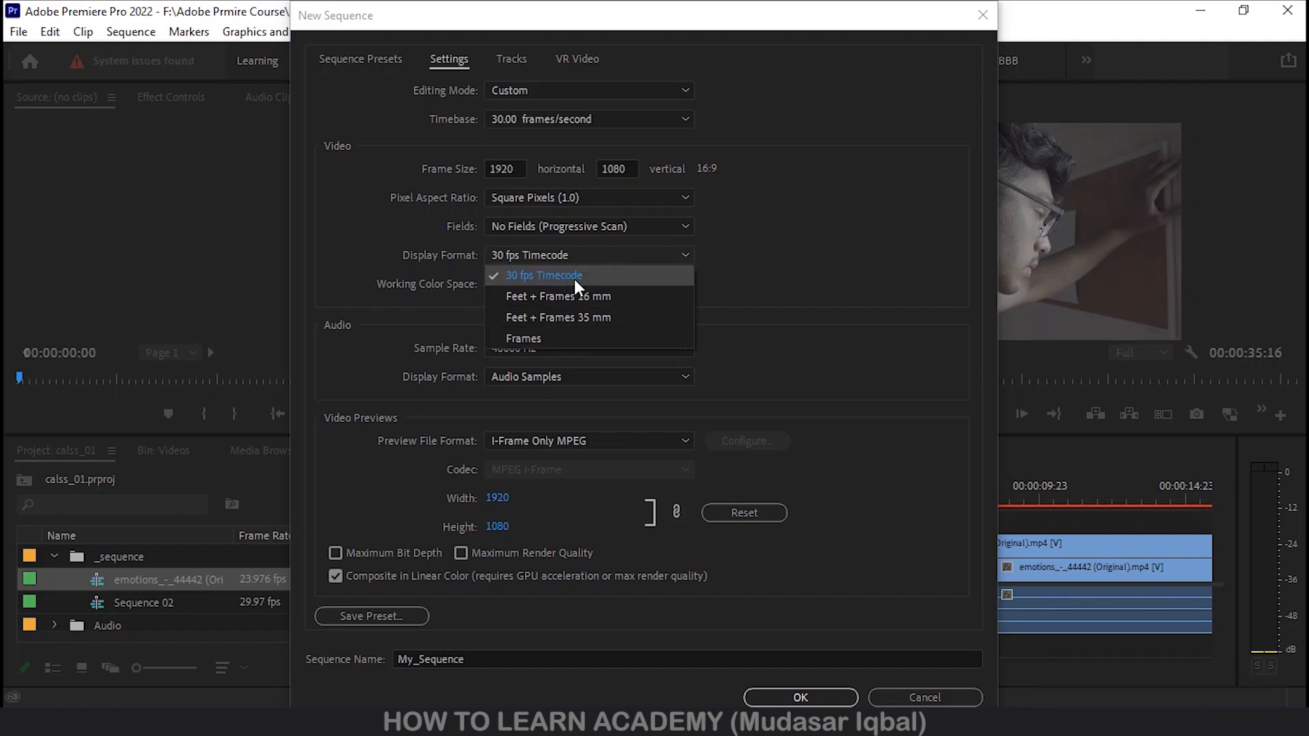
pyautogui.click(627, 276)
pyautogui.moveTo(778, 11); pyautogui.dragTo(531, 11)
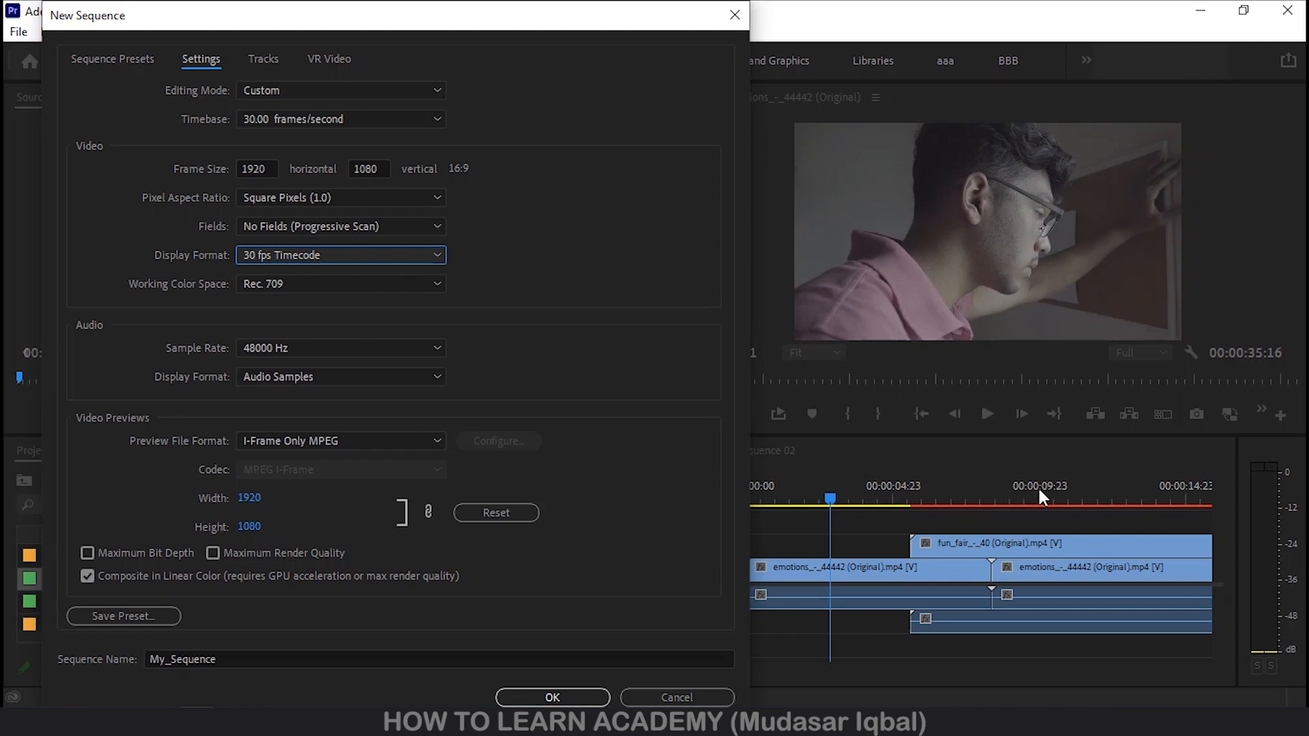
pyautogui.click(346, 255)
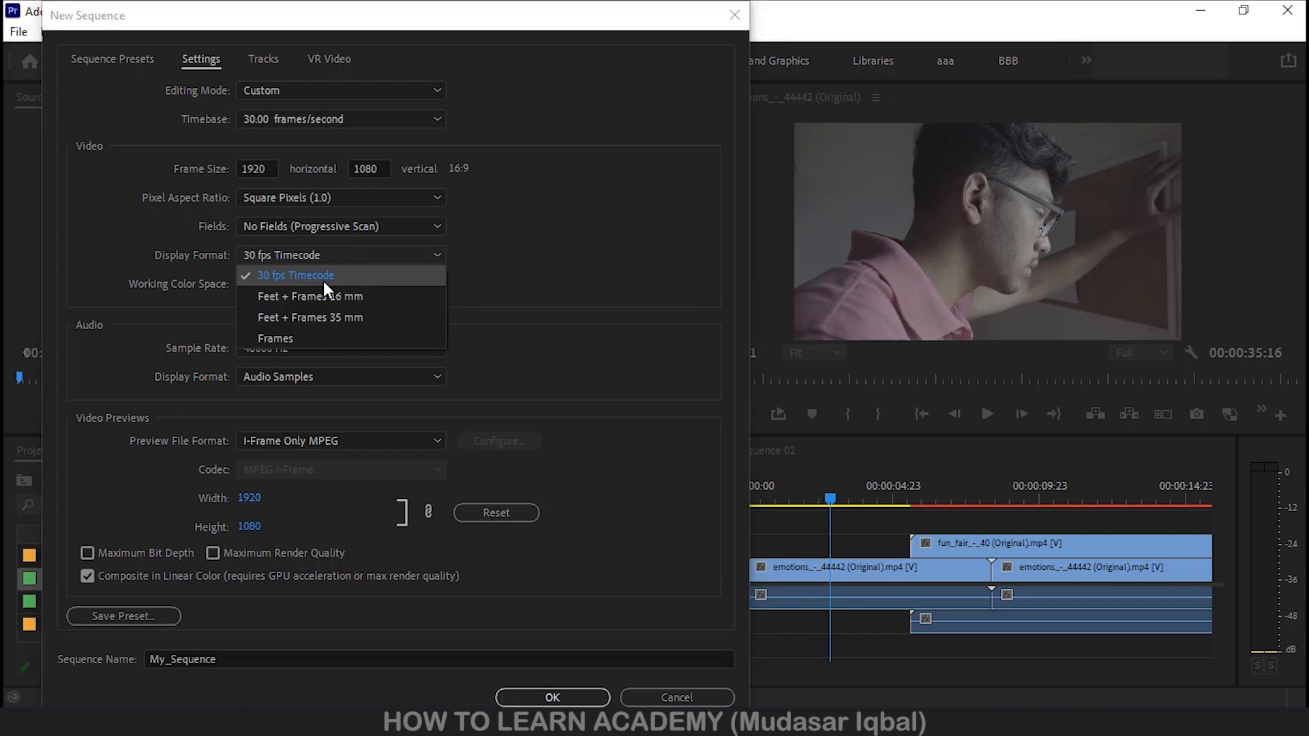
pyautogui.click(328, 280)
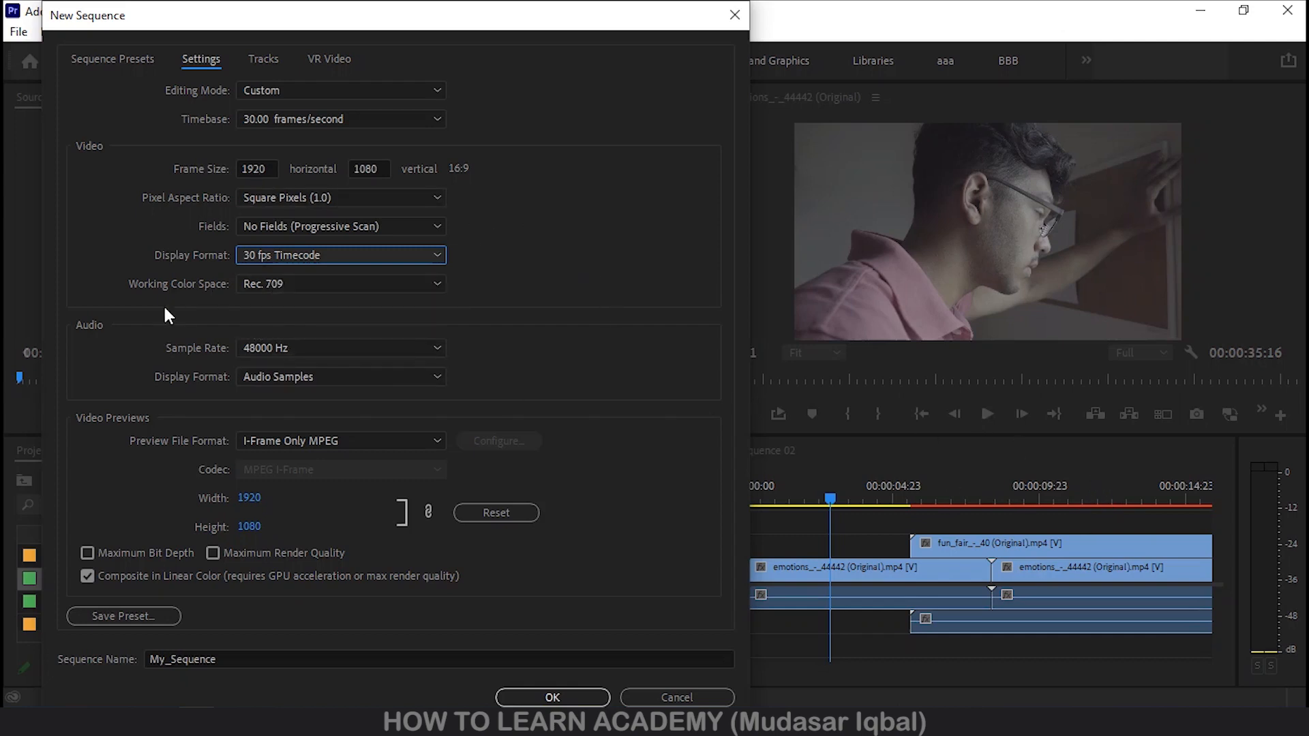
# Review the working color space and audio sample rate options without changing them
pyautogui.click(330, 284)
pyautogui.click(603, 316)
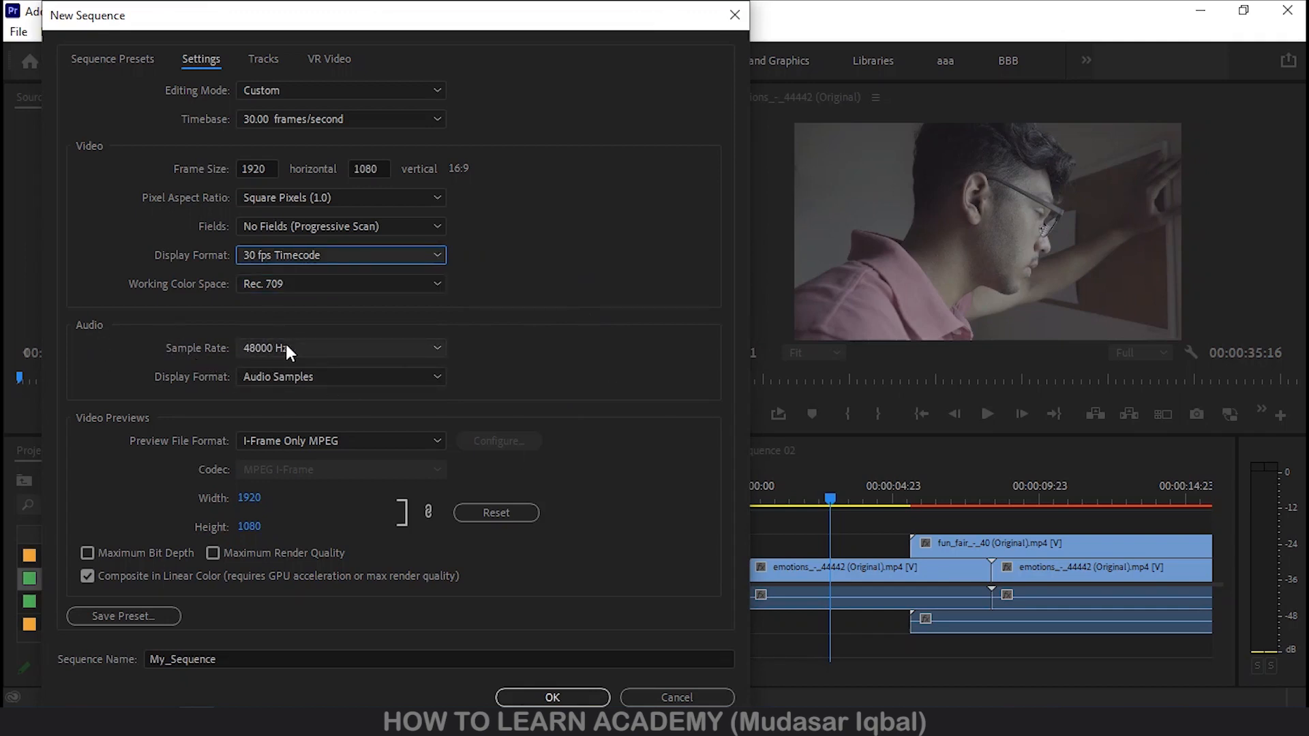
pyautogui.click(303, 348)
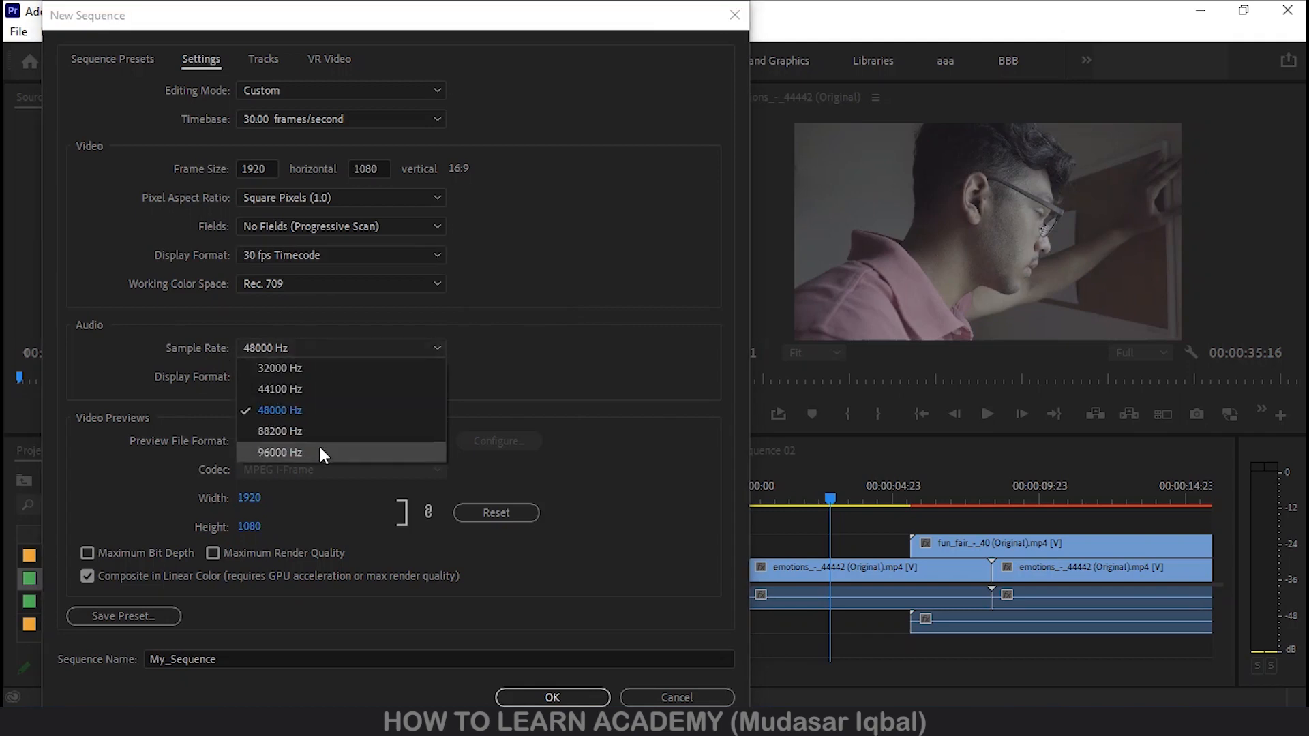
pyautogui.click(544, 362)
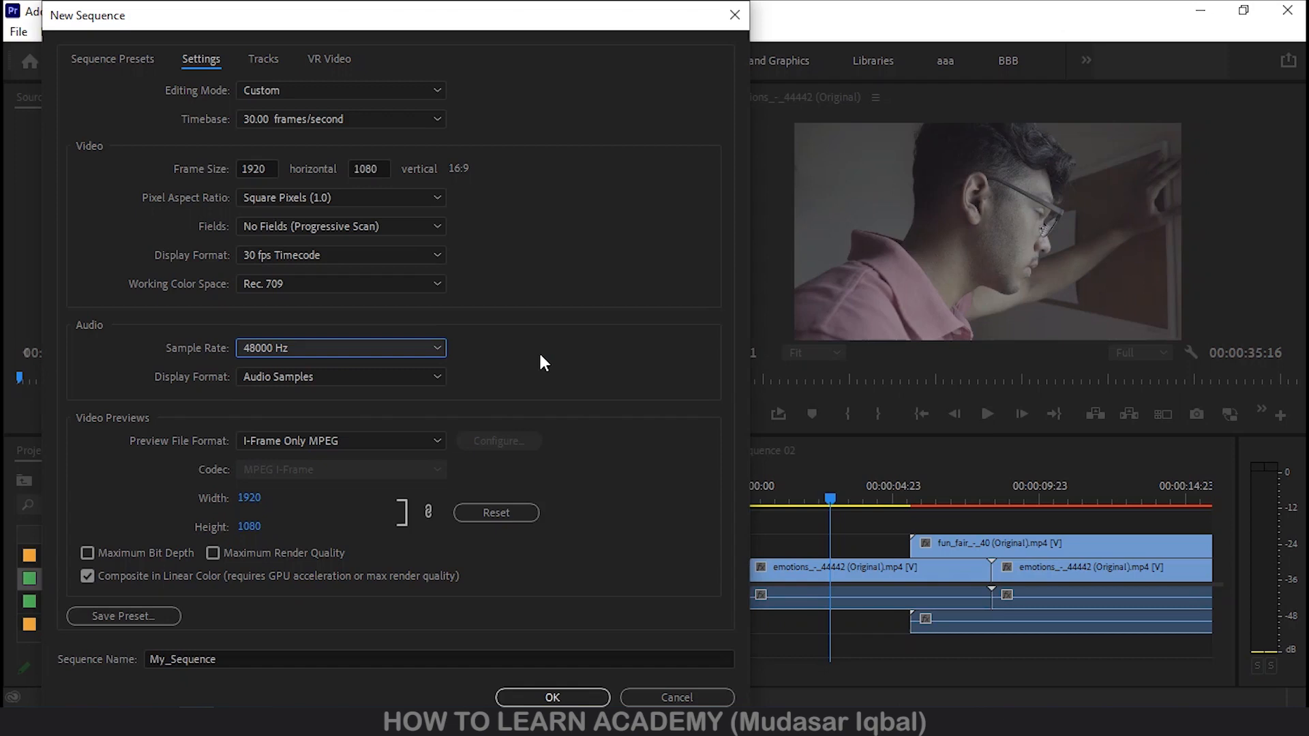
# Review the available audio sample rates once more, keeping 48000 Hz
pyautogui.click(316, 345)
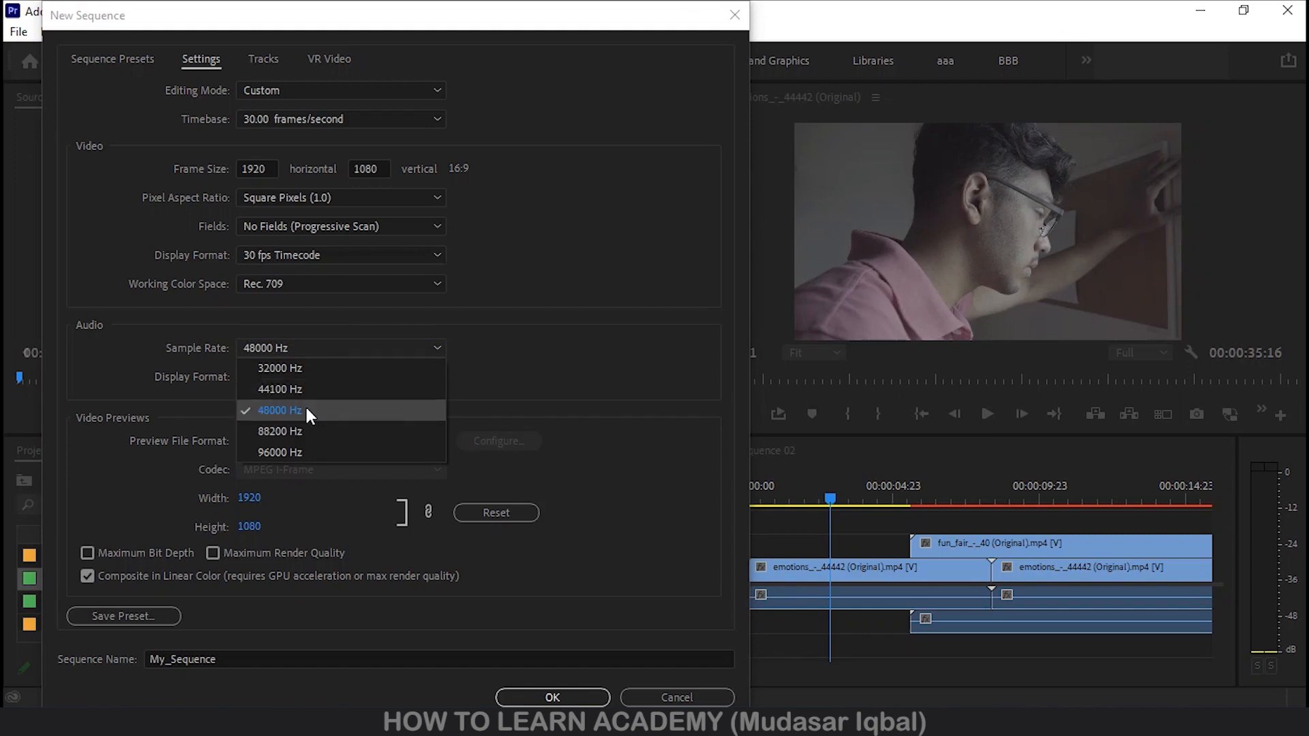
pyautogui.click(534, 361)
pyautogui.click(290, 348)
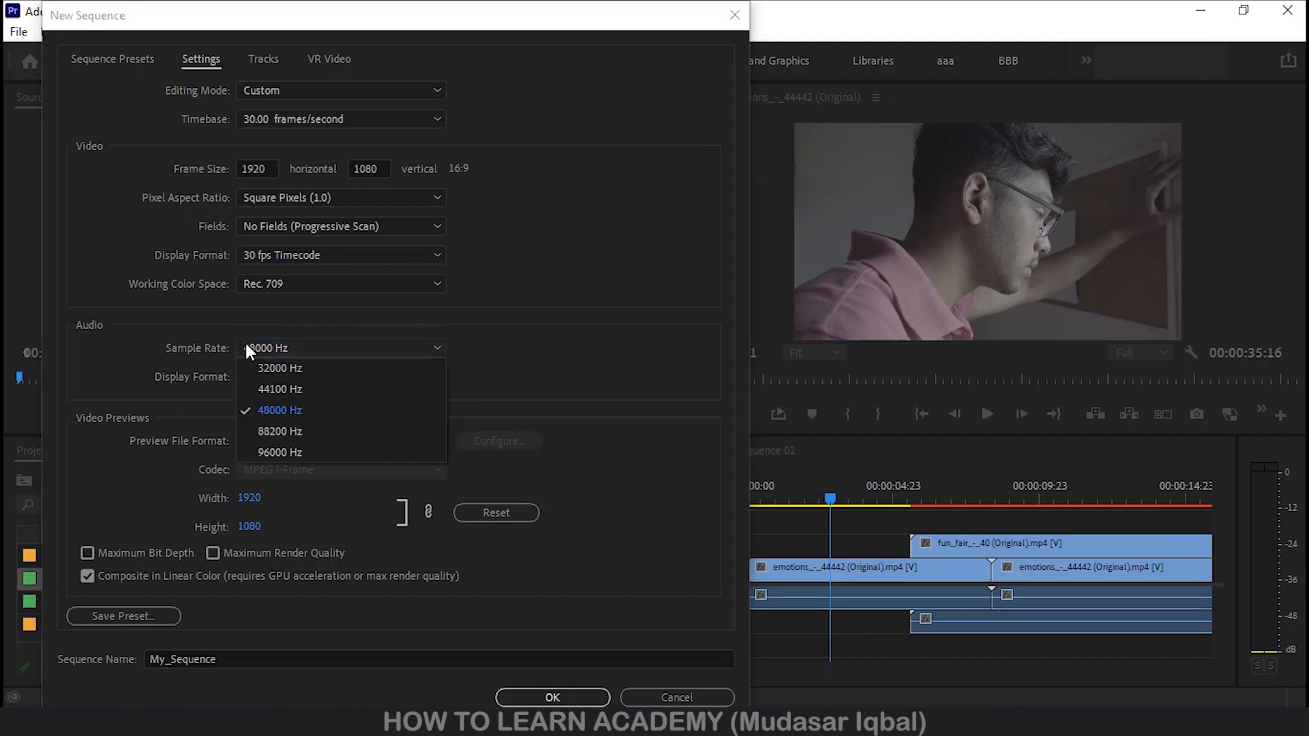
pyautogui.click(514, 347)
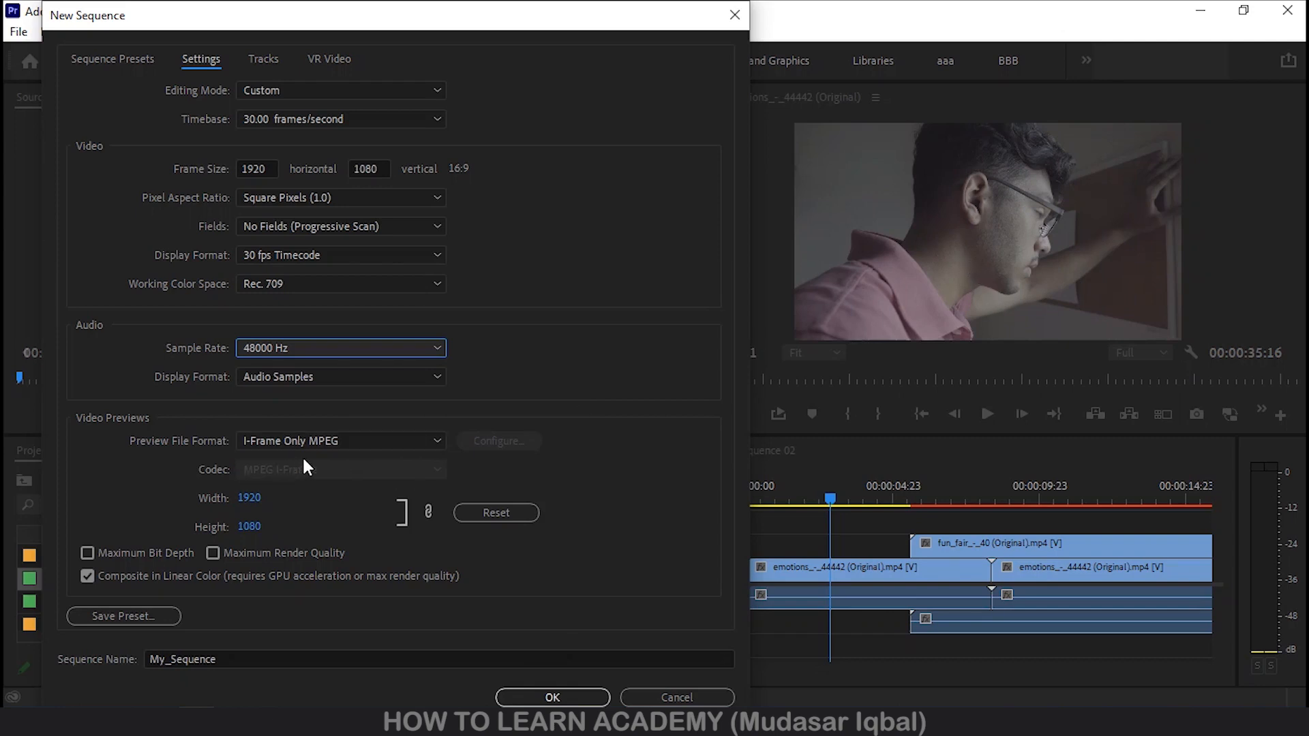
# Try Microsoft AVI as the preview file format, review its codec options, and switch back to I-Frame Only MPEG
pyautogui.click(340, 440)
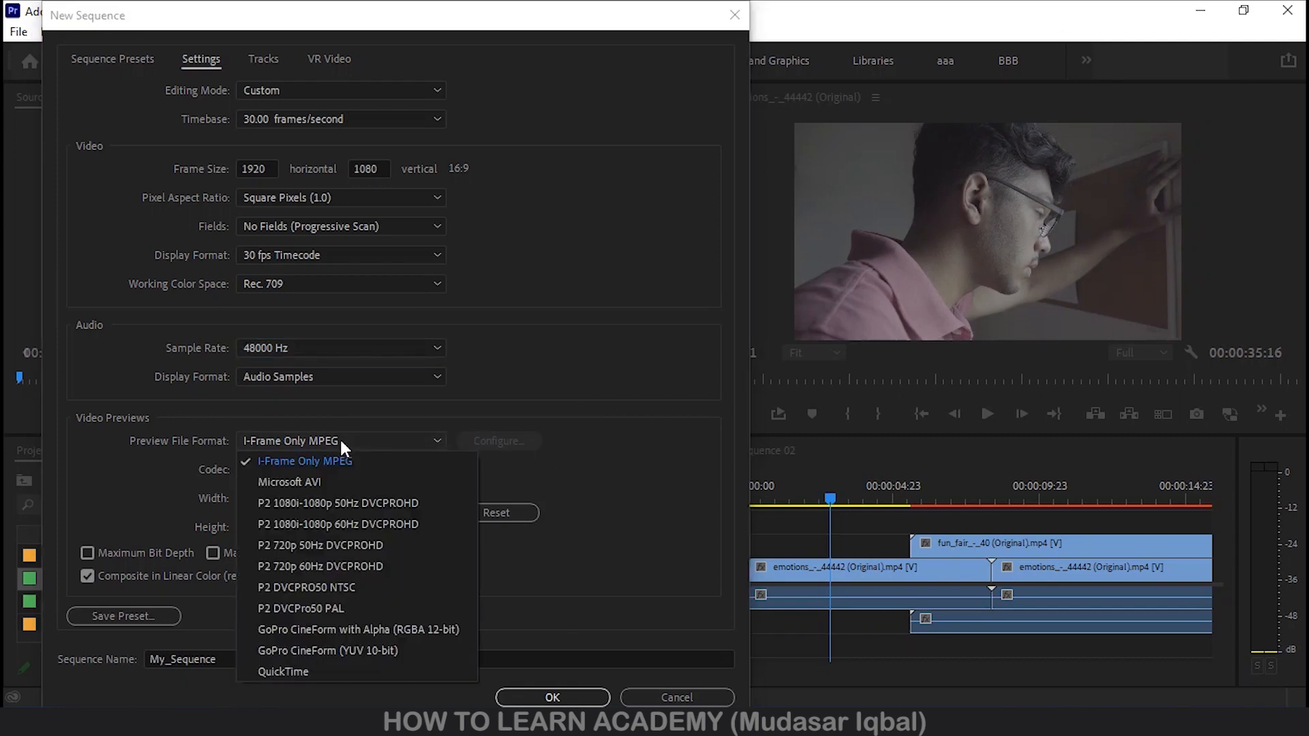
pyautogui.click(348, 482)
pyautogui.click(345, 441)
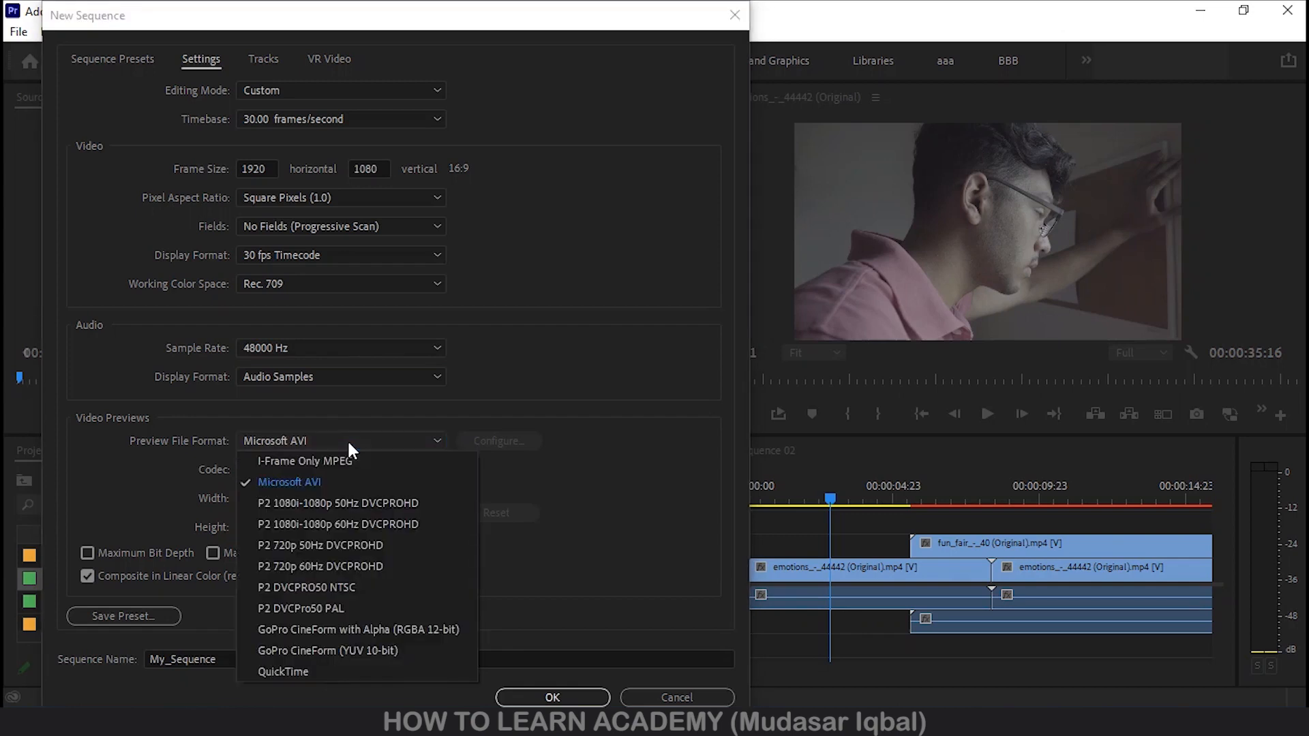
pyautogui.click(345, 441)
pyautogui.click(312, 470)
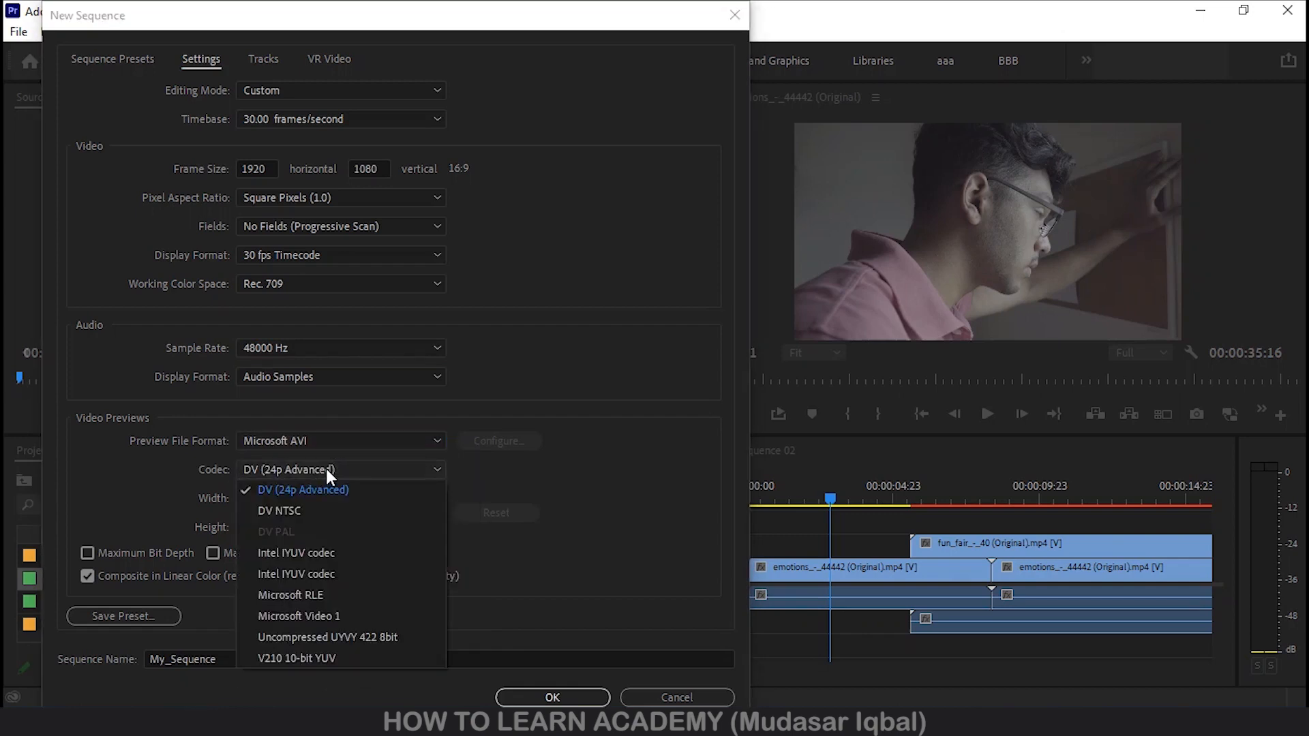
pyautogui.click(452, 486)
pyautogui.click(322, 445)
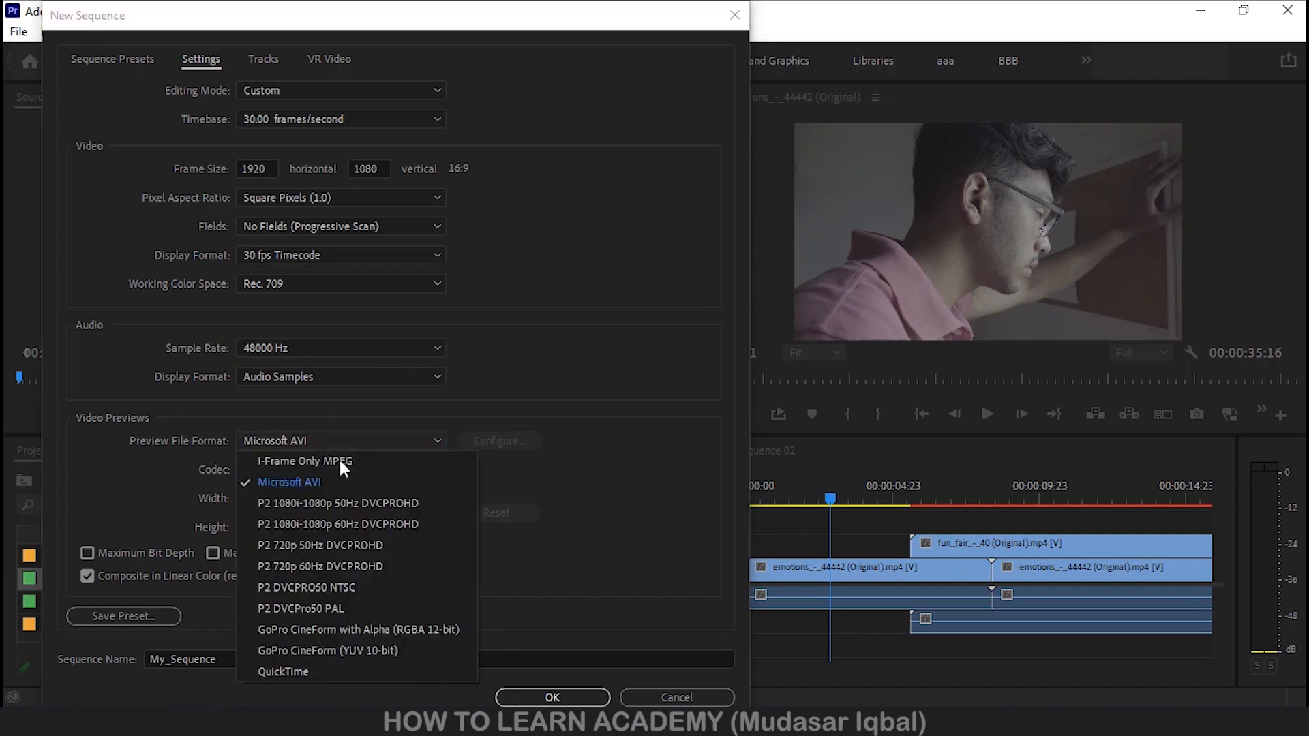
pyautogui.click(342, 462)
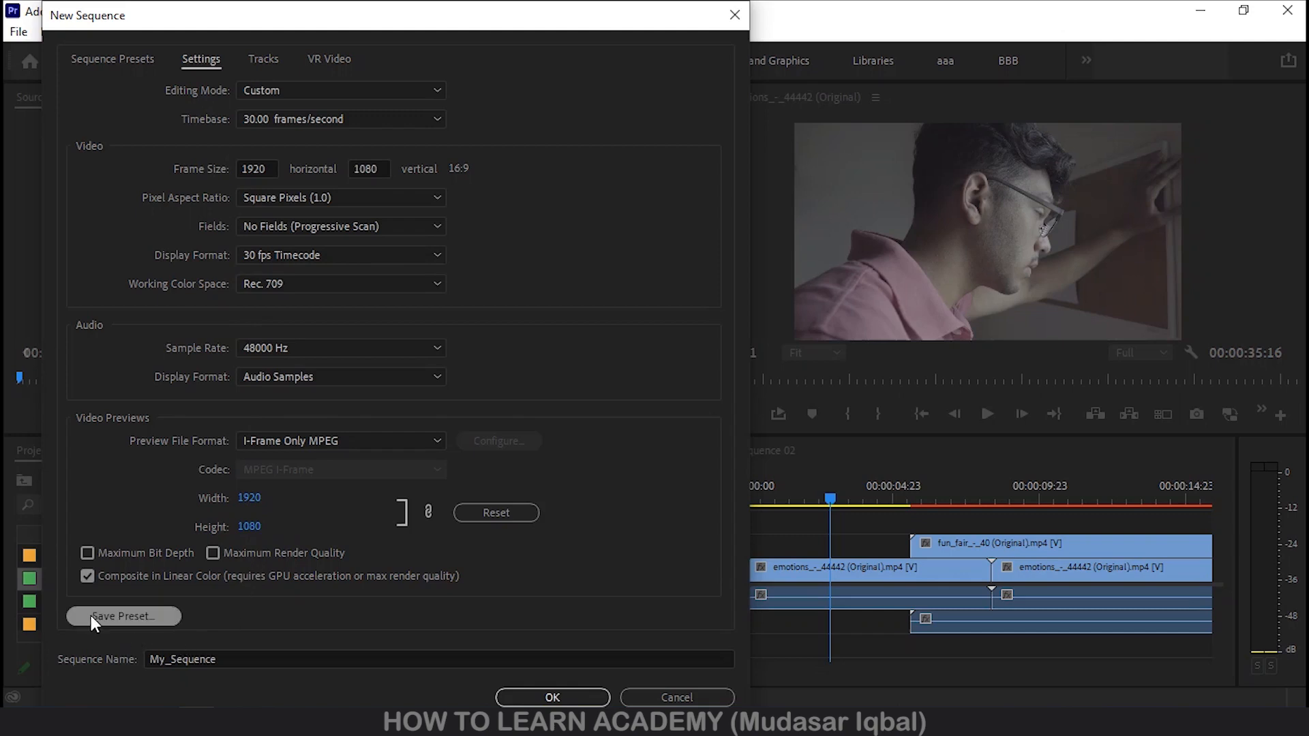
# Save the current sequence settings as a preset, copying the sequence name My_Sequence as the preset name
pyautogui.click(244, 657)
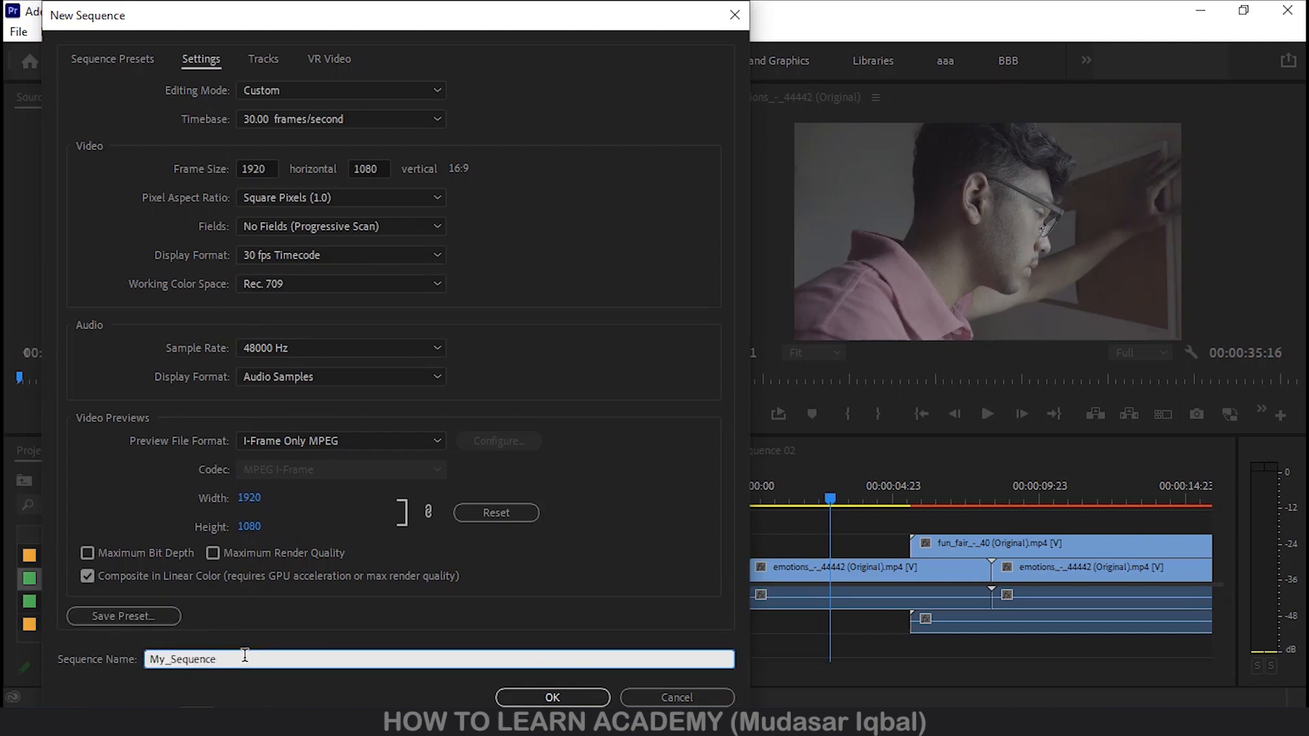
pyautogui.moveTo(245, 656); pyautogui.dragTo(101, 657)
pyautogui.rightClick(186, 656)
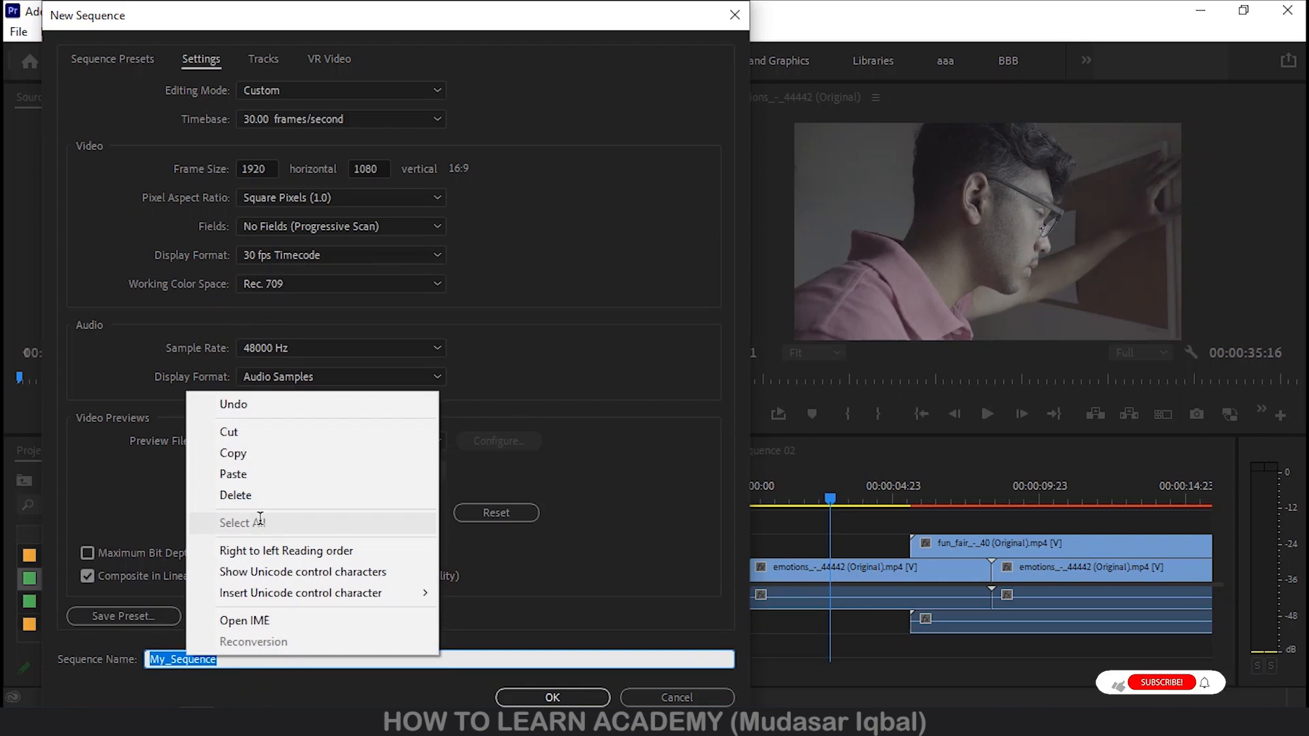
pyautogui.click(259, 453)
pyautogui.rightClick(551, 249)
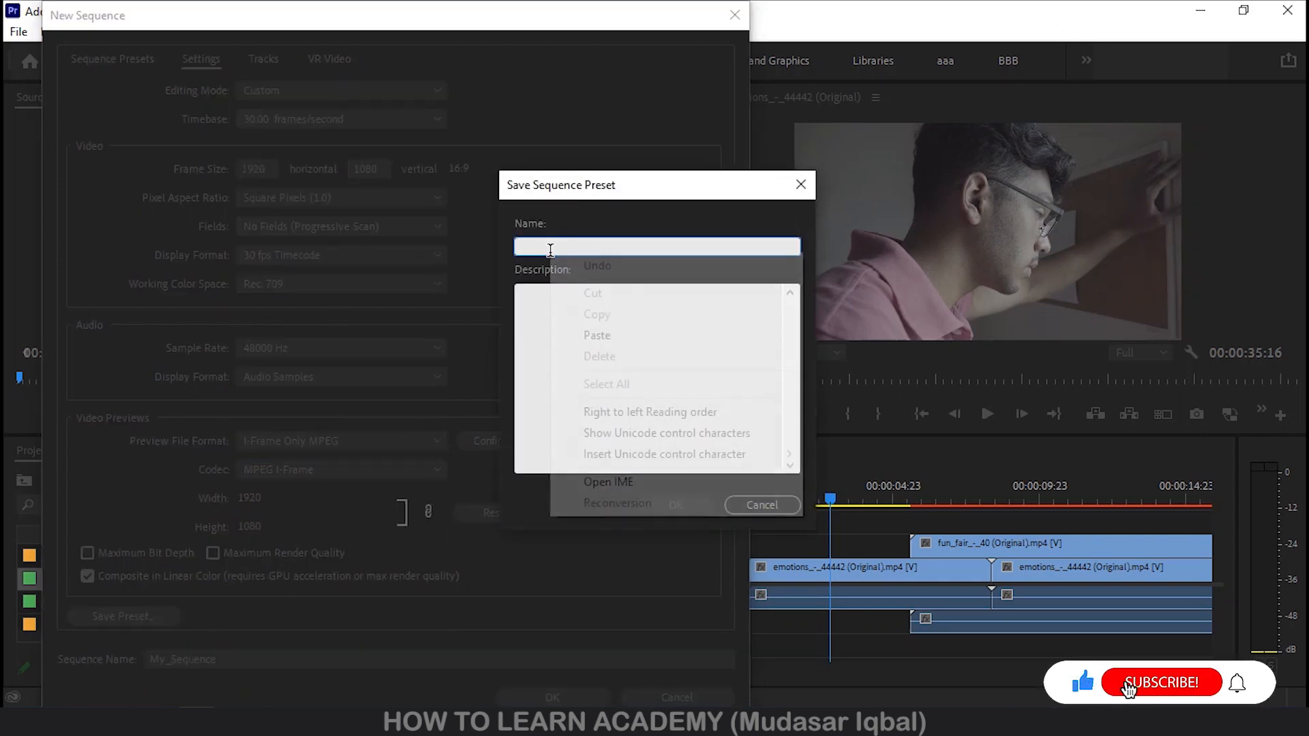
pyautogui.click(622, 337)
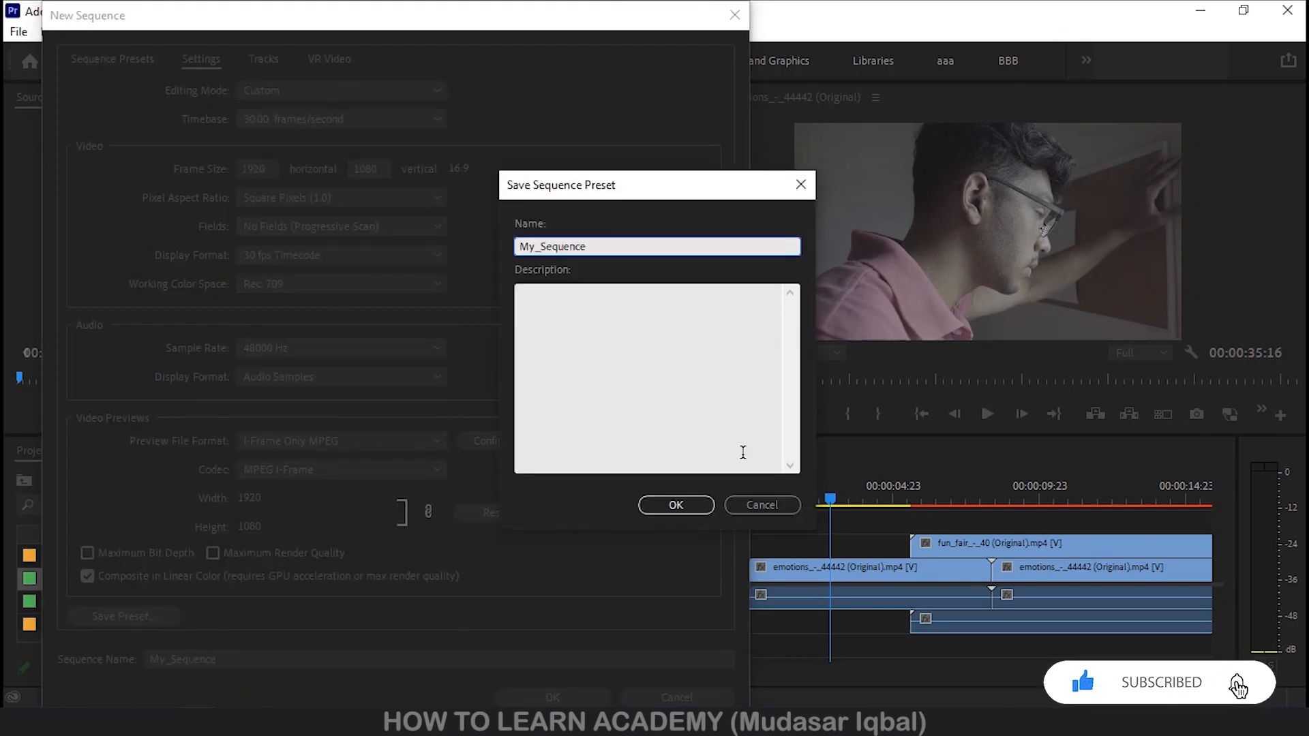
pyautogui.click(685, 505)
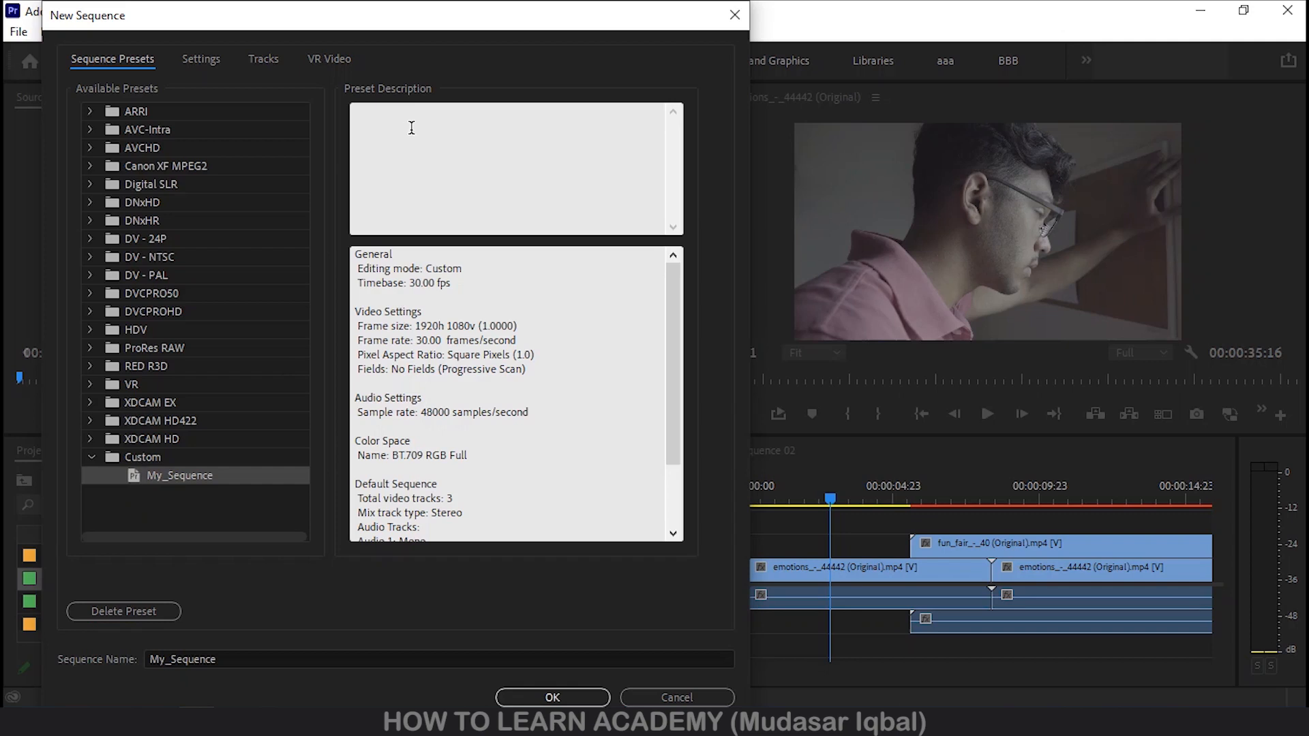
# Review the custom My_Sequence preset's full description, reselect the preset, and check its sequence settings
pyautogui.scroll(-2, 443, 409)
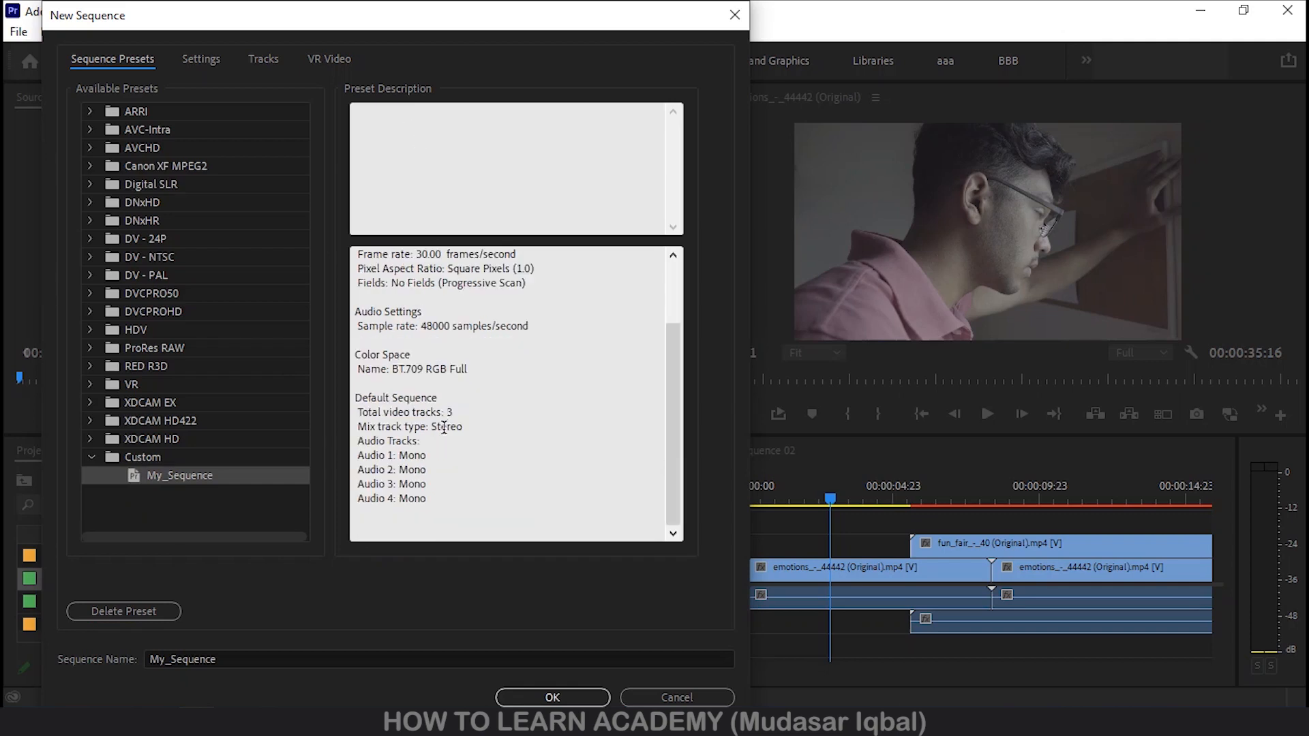
pyautogui.scroll(2, 437, 382)
pyautogui.scroll(-2, 416, 338)
pyautogui.scroll(2, 429, 419)
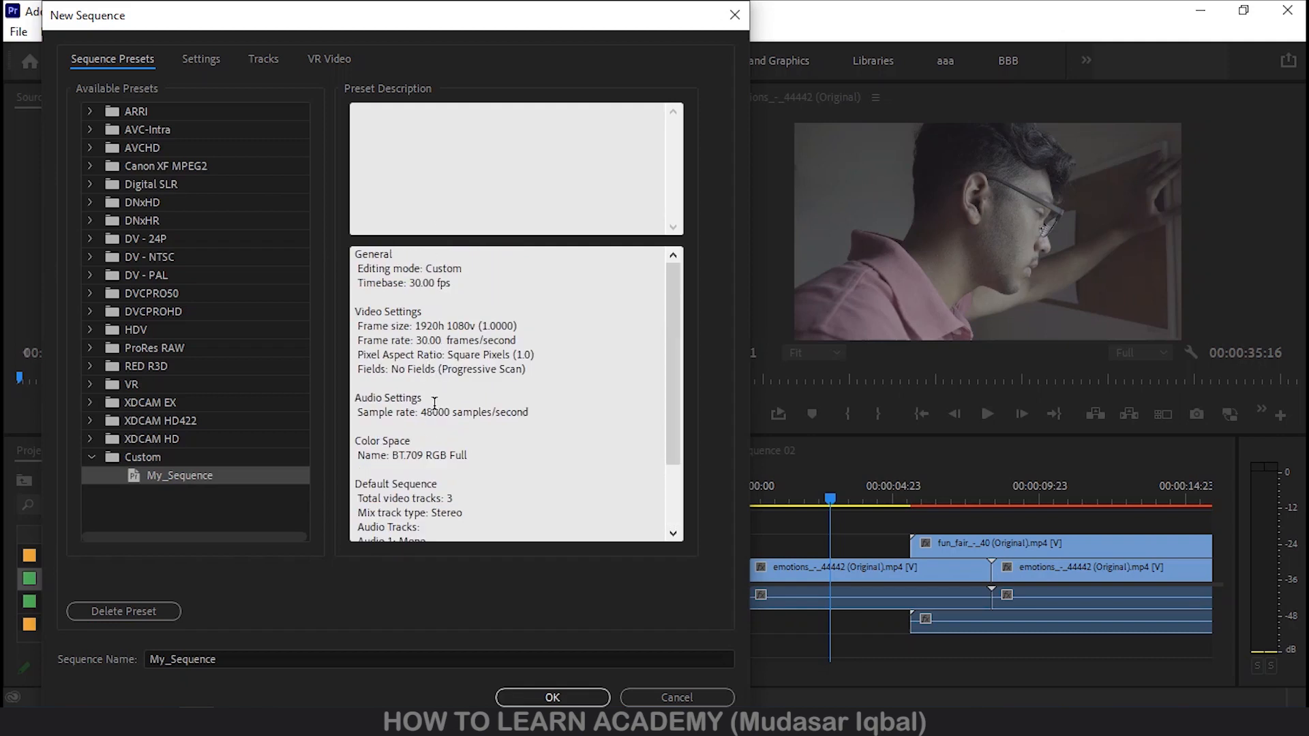
pyautogui.click(114, 615)
pyautogui.click(167, 497)
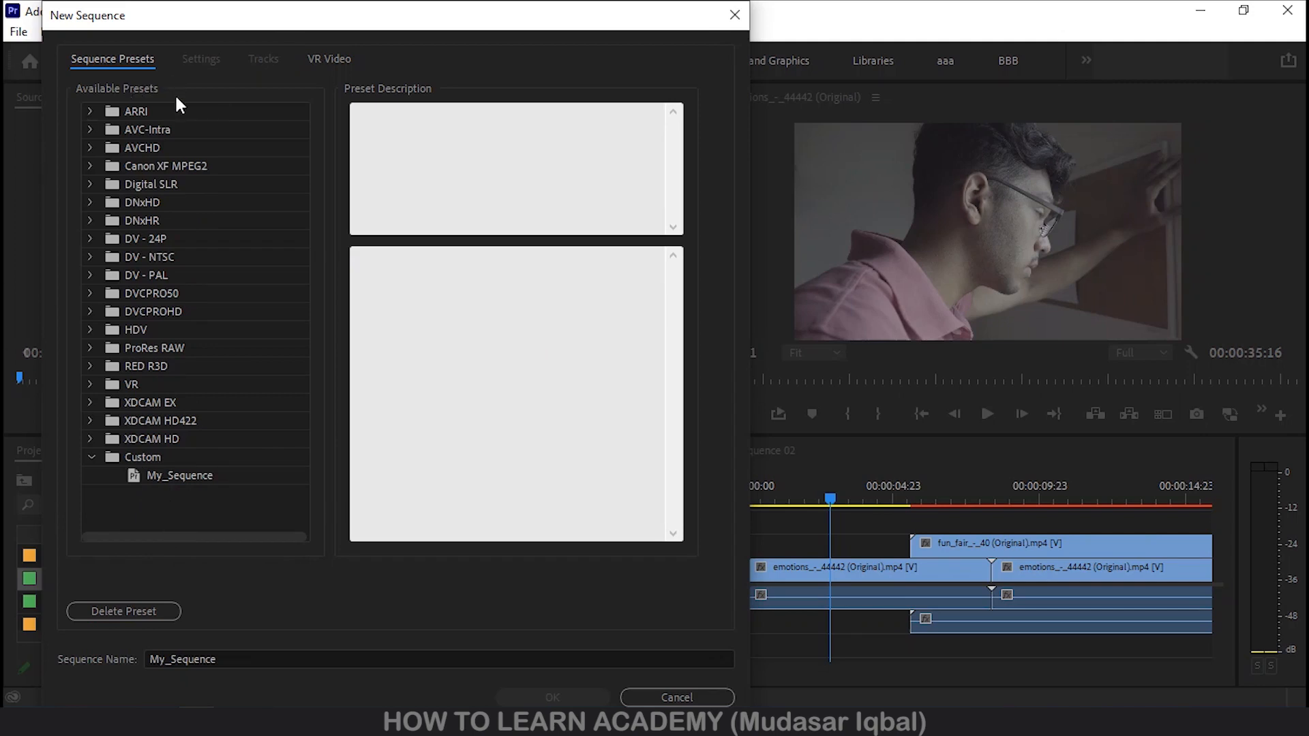
pyautogui.click(189, 482)
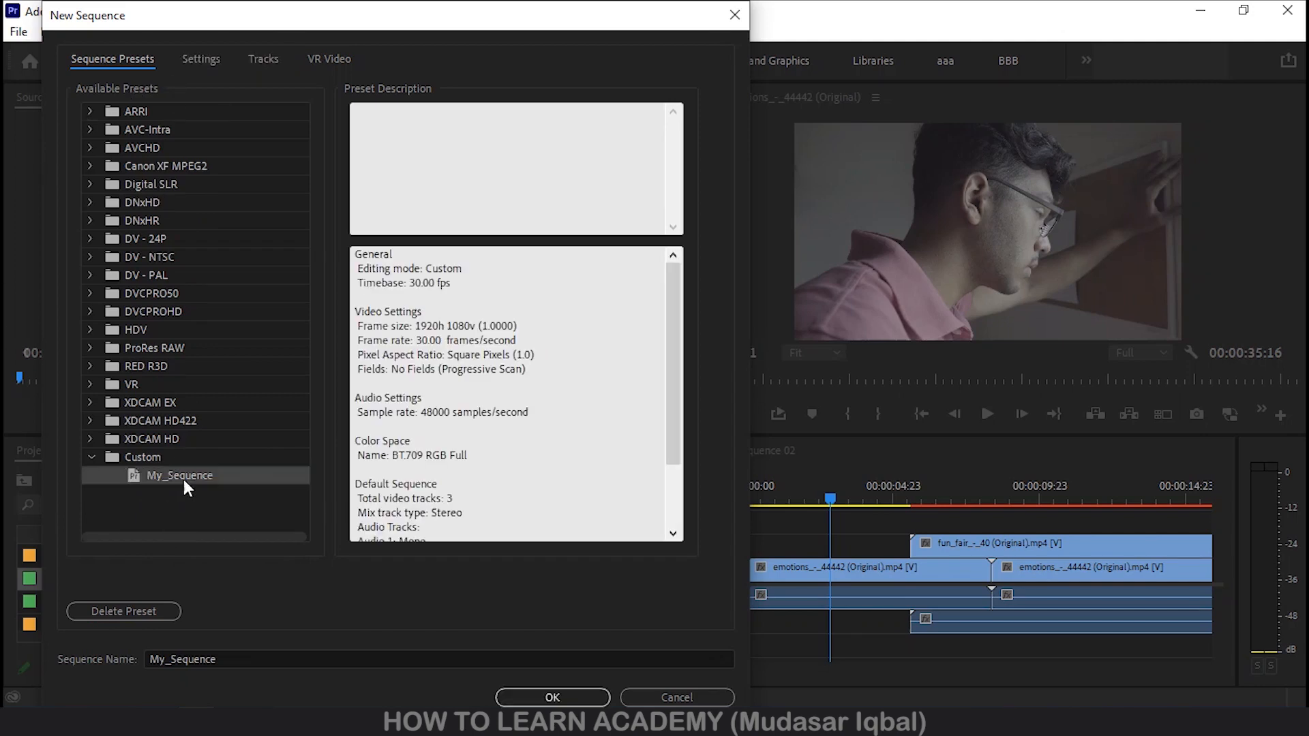
pyautogui.click(202, 62)
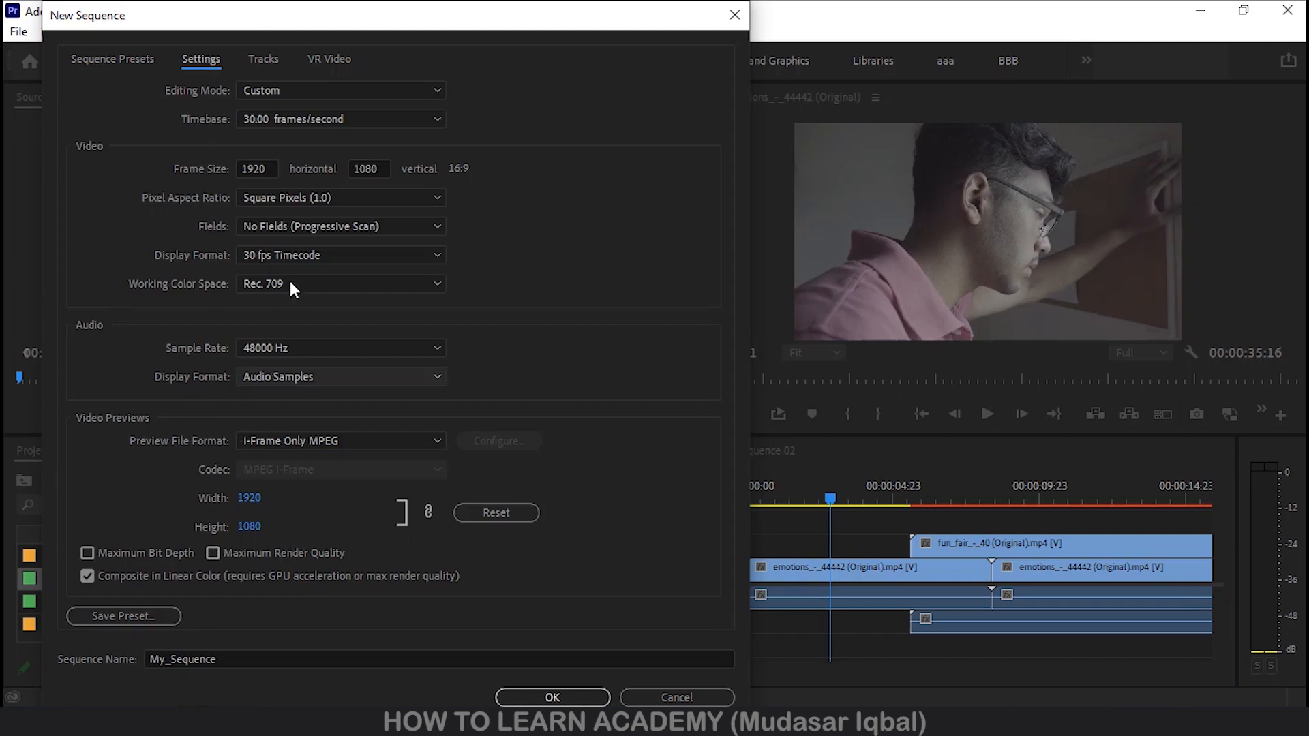
# Examine the preset's track setup and the available audio mix types, keeping Stereo
pyautogui.click(265, 60)
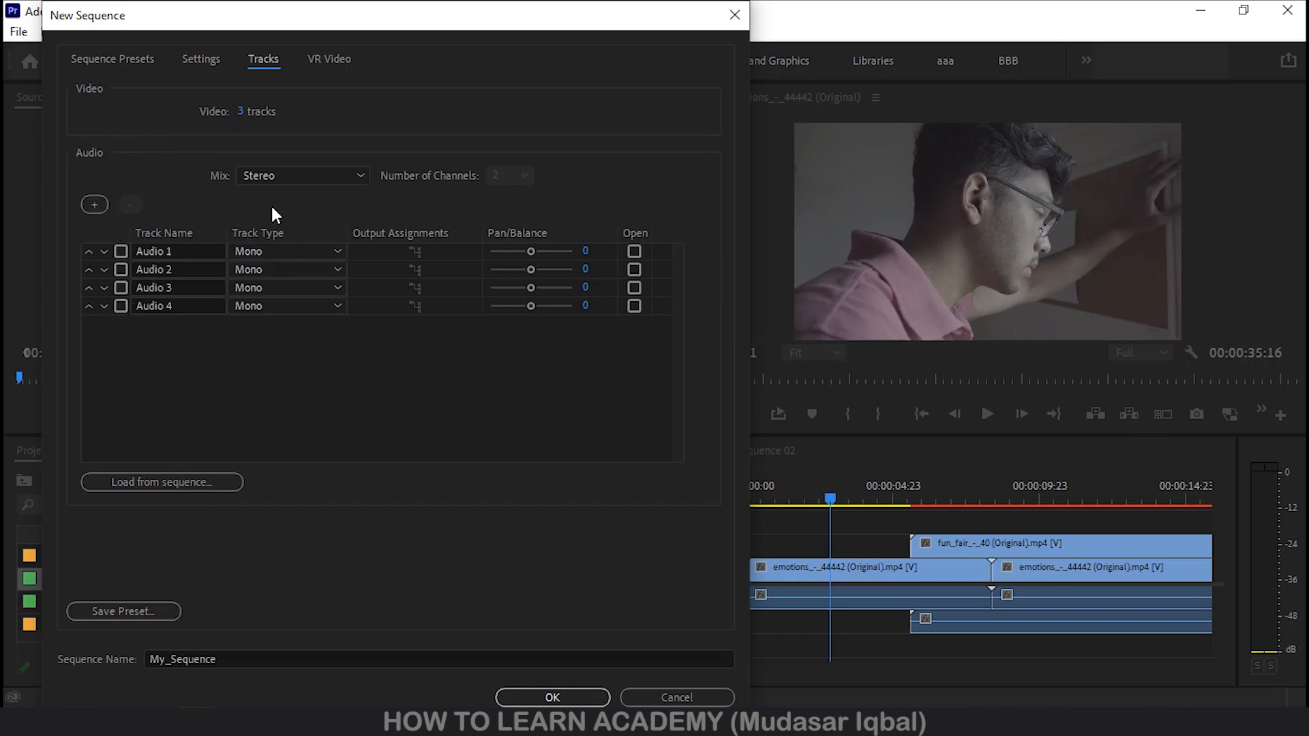
pyautogui.click(284, 174)
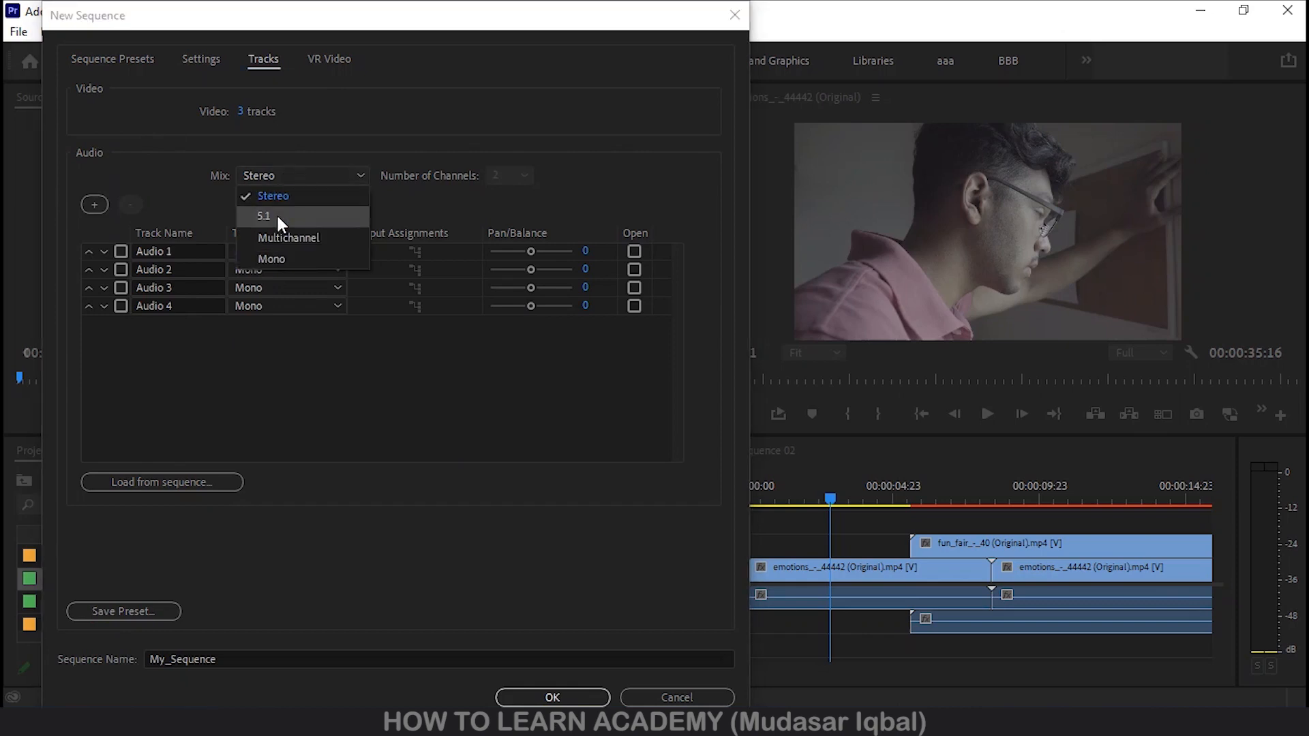
pyautogui.click(173, 170)
pyautogui.click(275, 173)
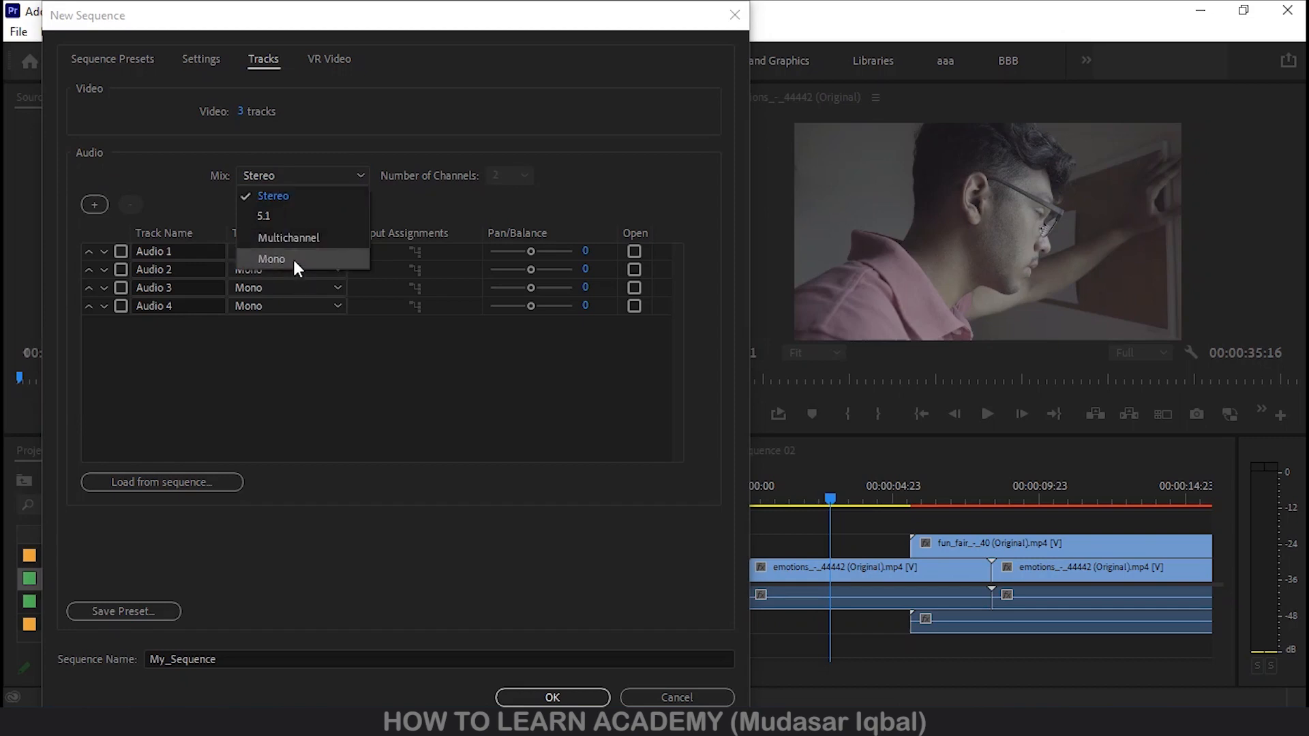
pyautogui.click(185, 195)
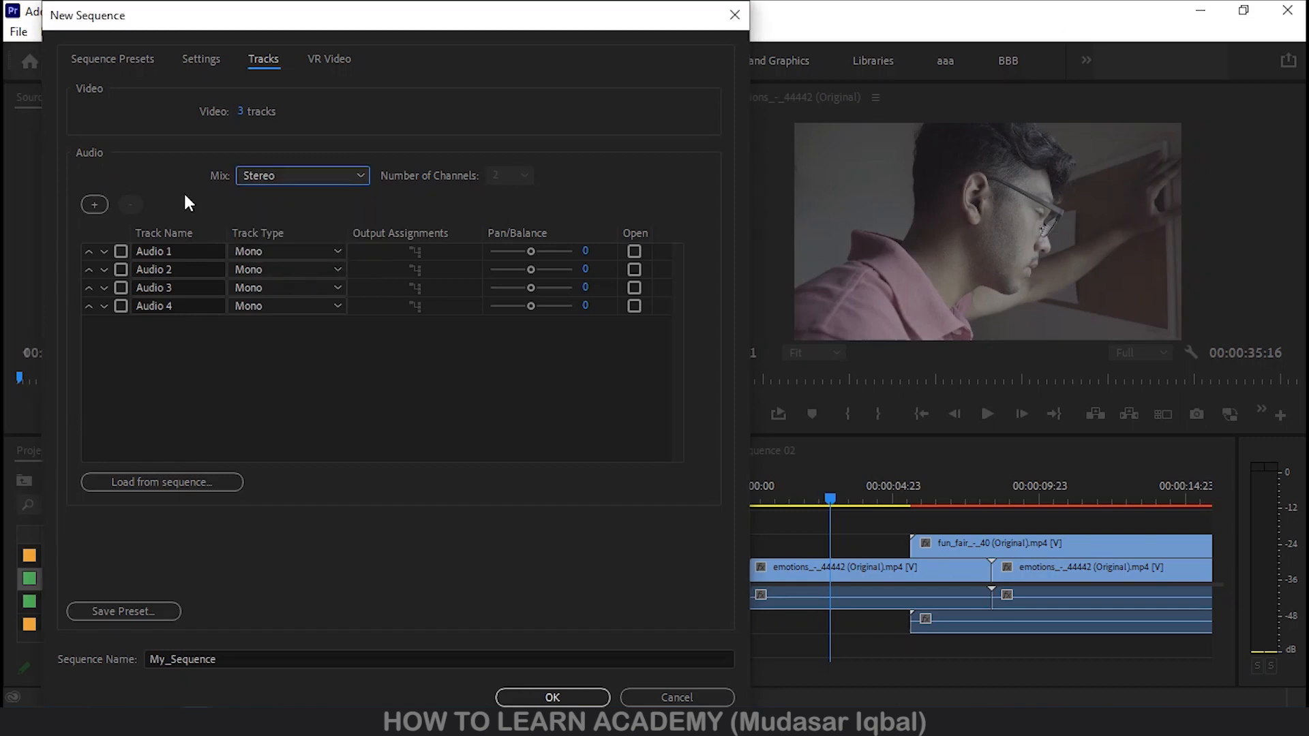
pyautogui.click(280, 175)
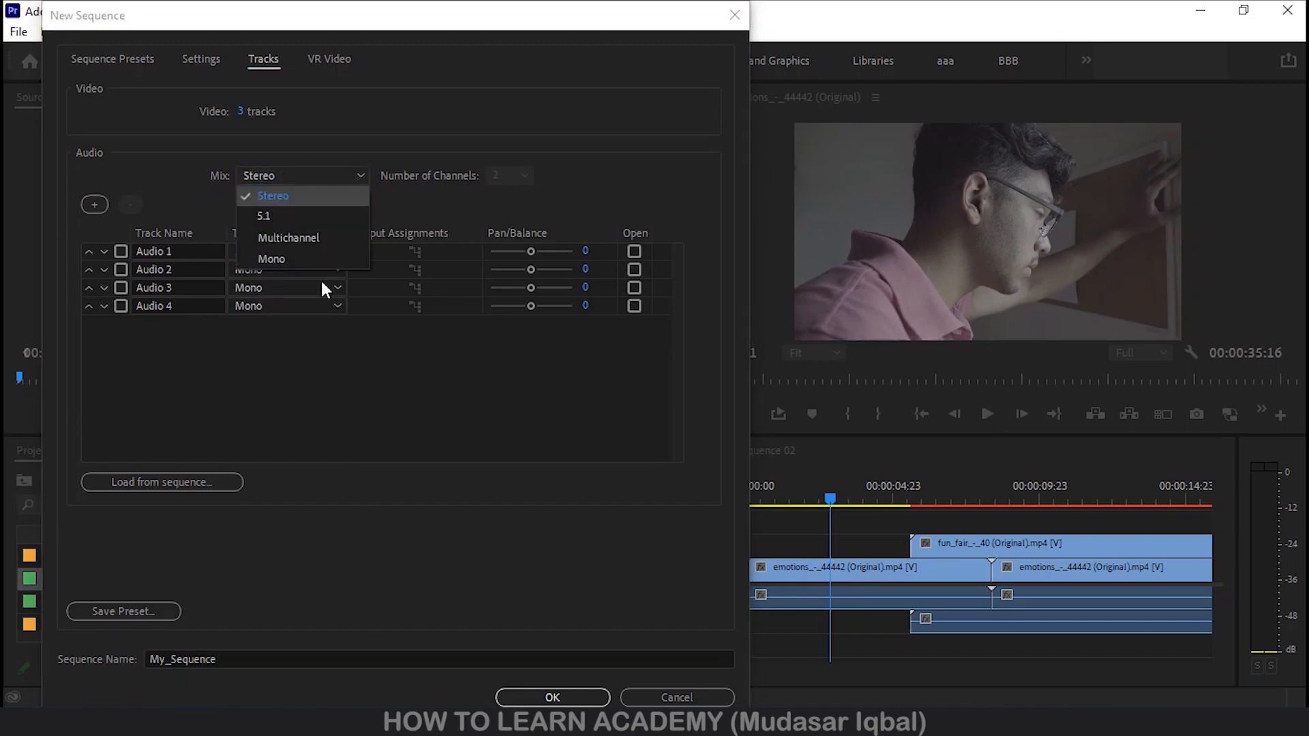
pyautogui.click(165, 176)
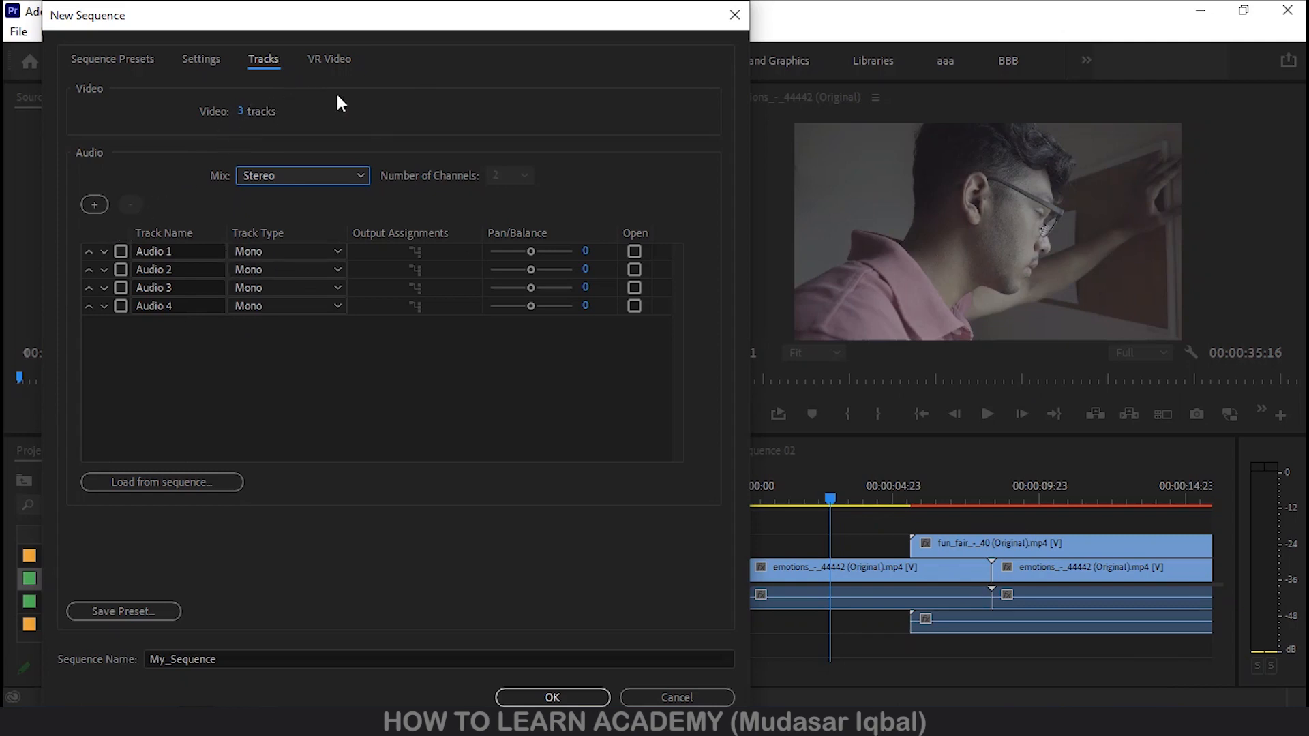
# Check the VR video properties, return to the presets, and create the sequence from the custom My_Sequence preset
pyautogui.click(331, 60)
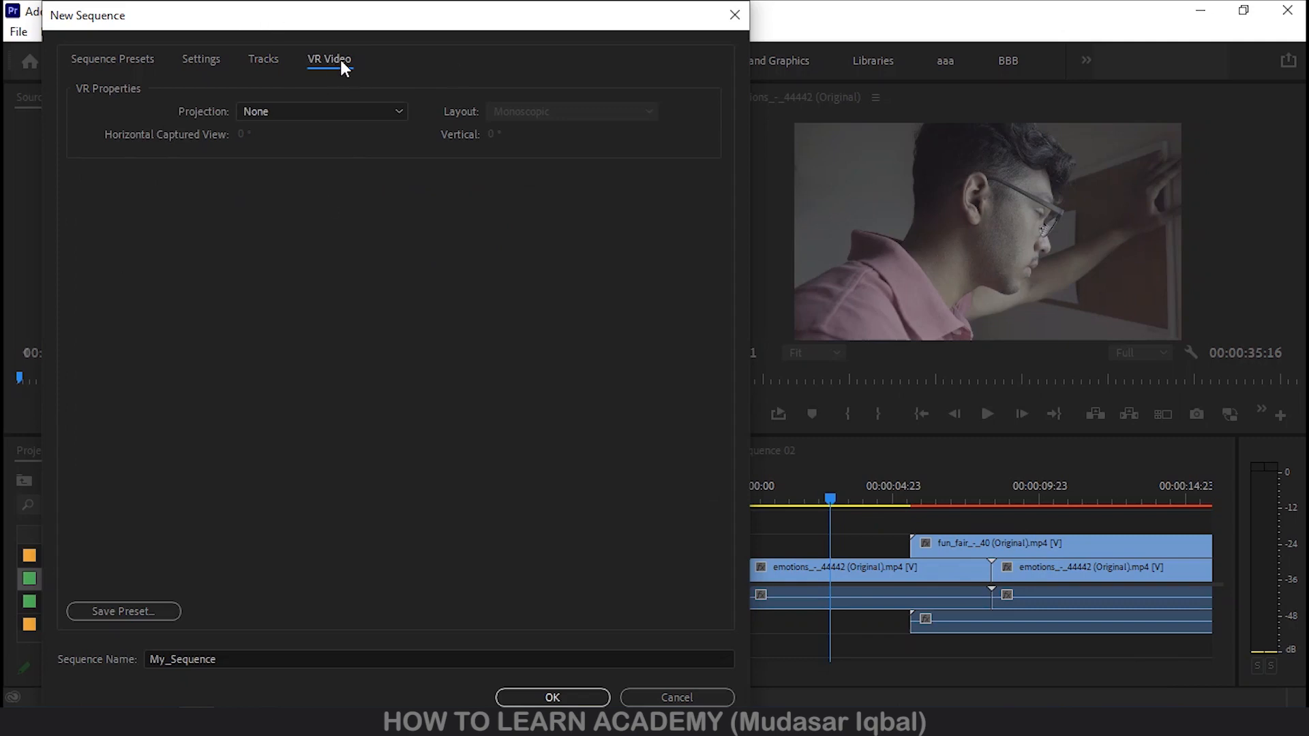
pyautogui.click(281, 61)
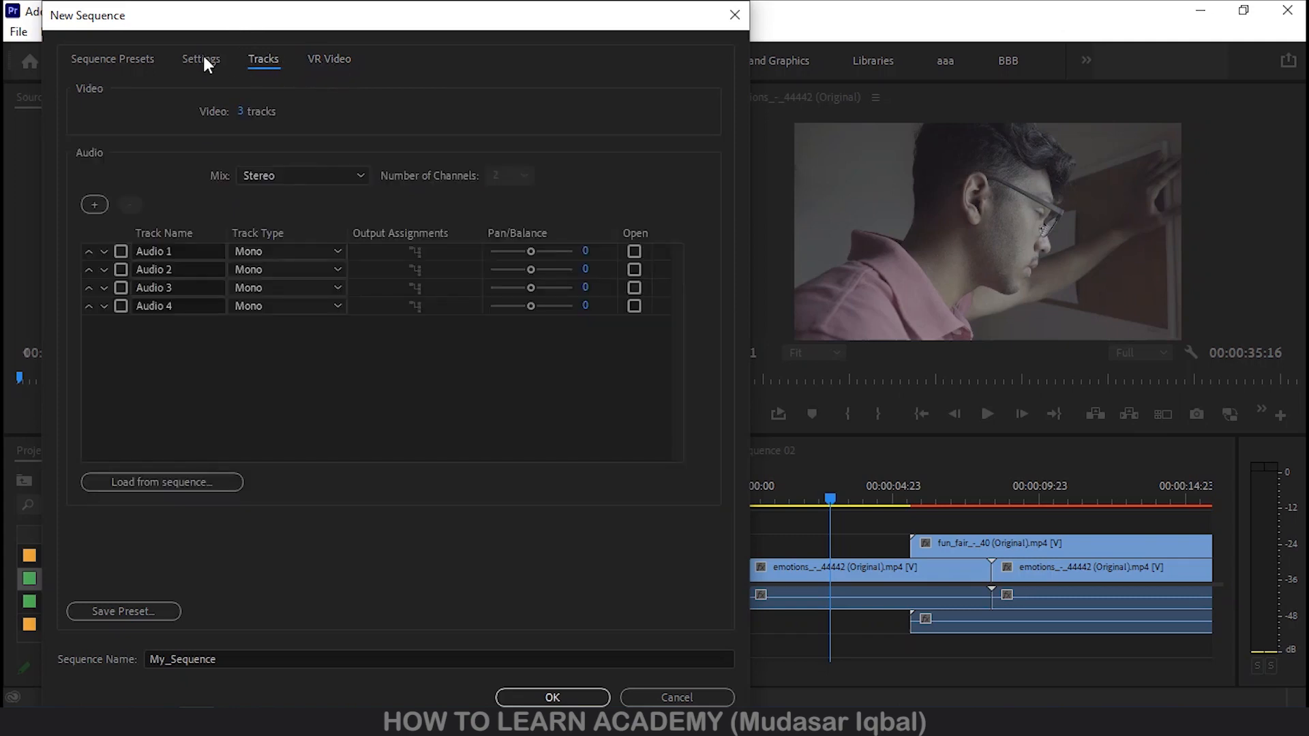
pyautogui.click(203, 59)
pyautogui.click(117, 61)
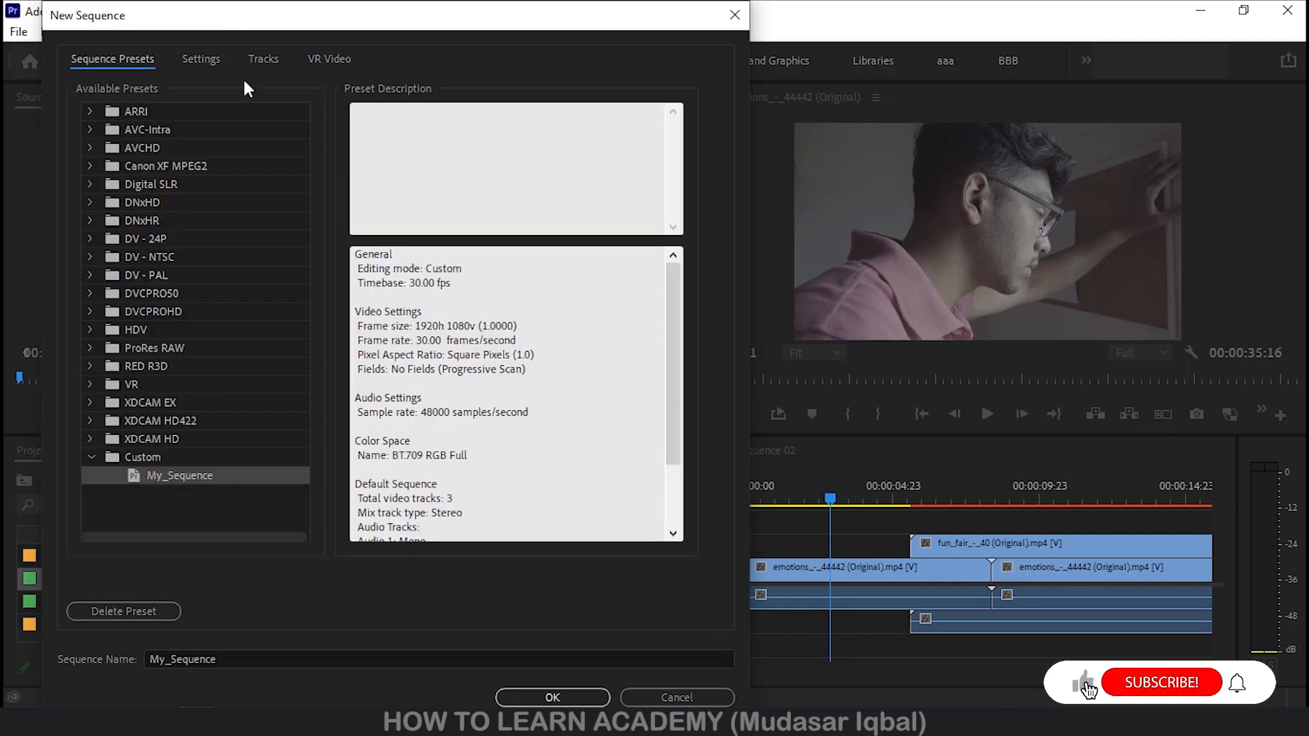
pyautogui.click(569, 699)
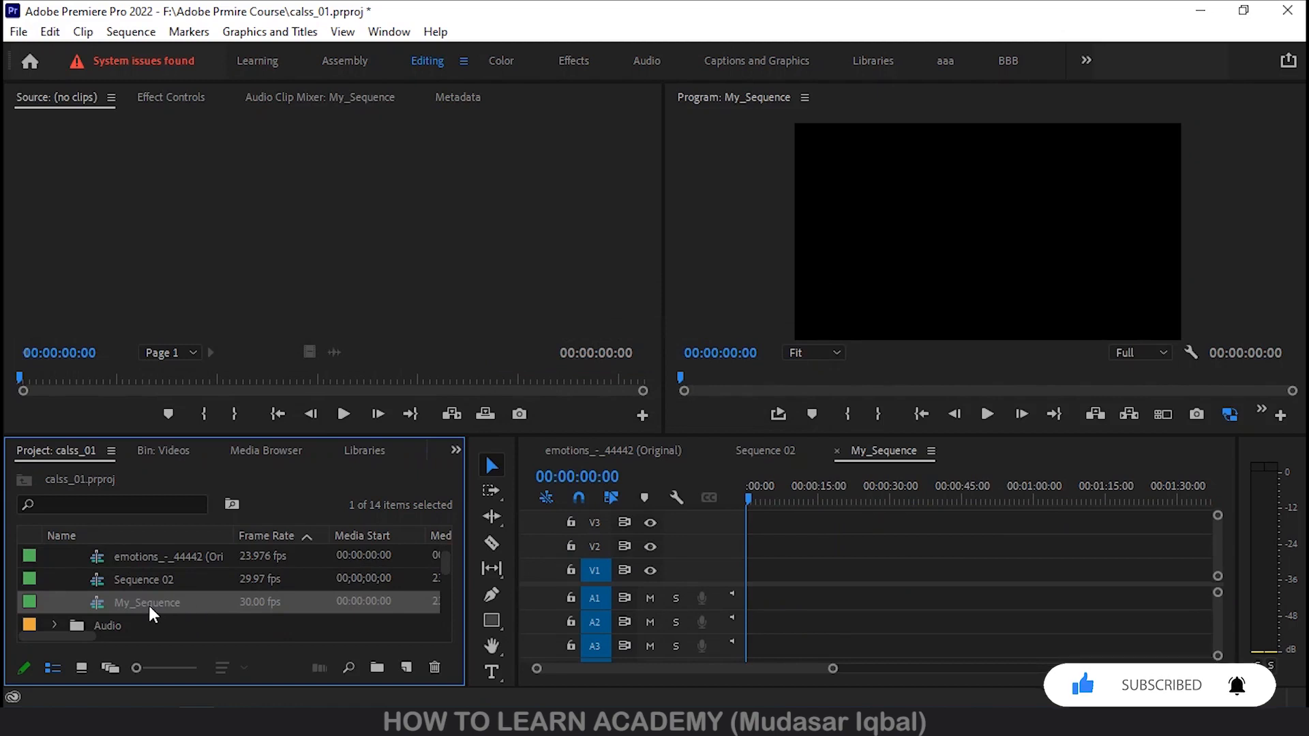
# Locate My_Sequence in the project and view the emotions_-_44442 (Original), Sequence 02 and My_Sequence timelines in turn
pyautogui.click(146, 604)
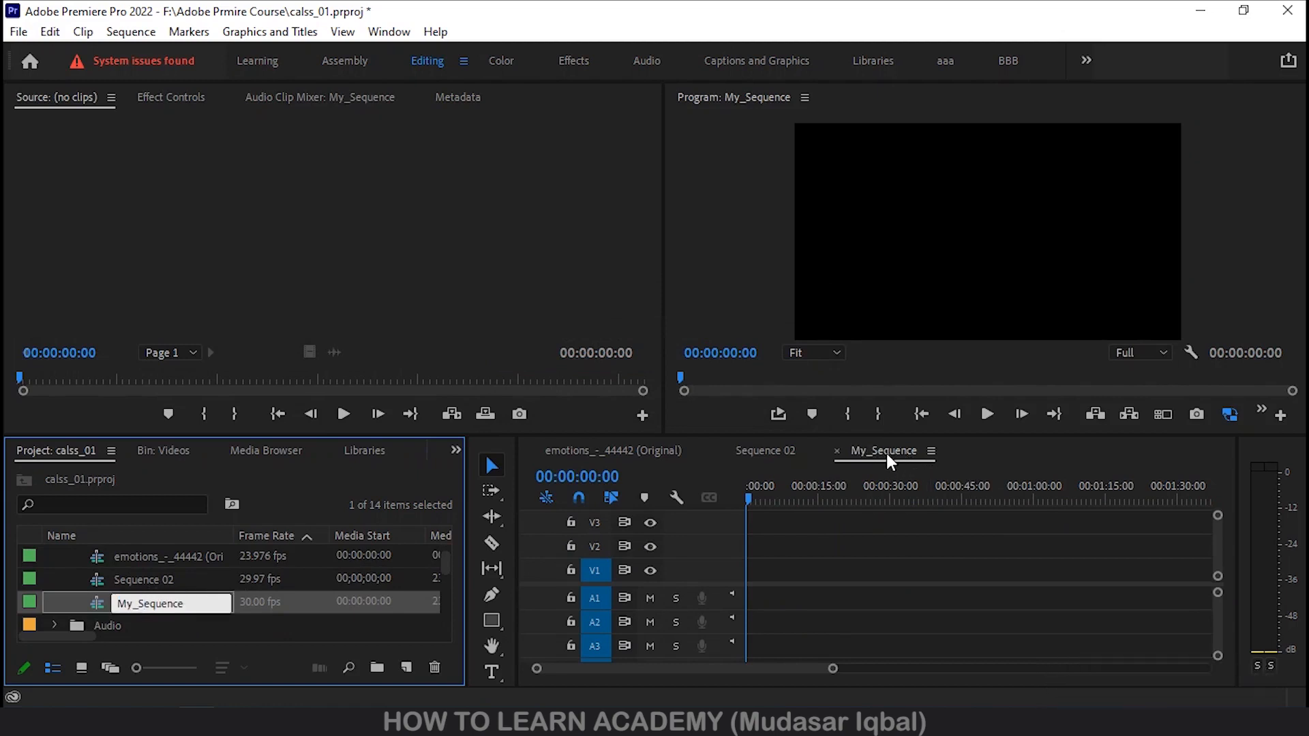
pyautogui.click(598, 454)
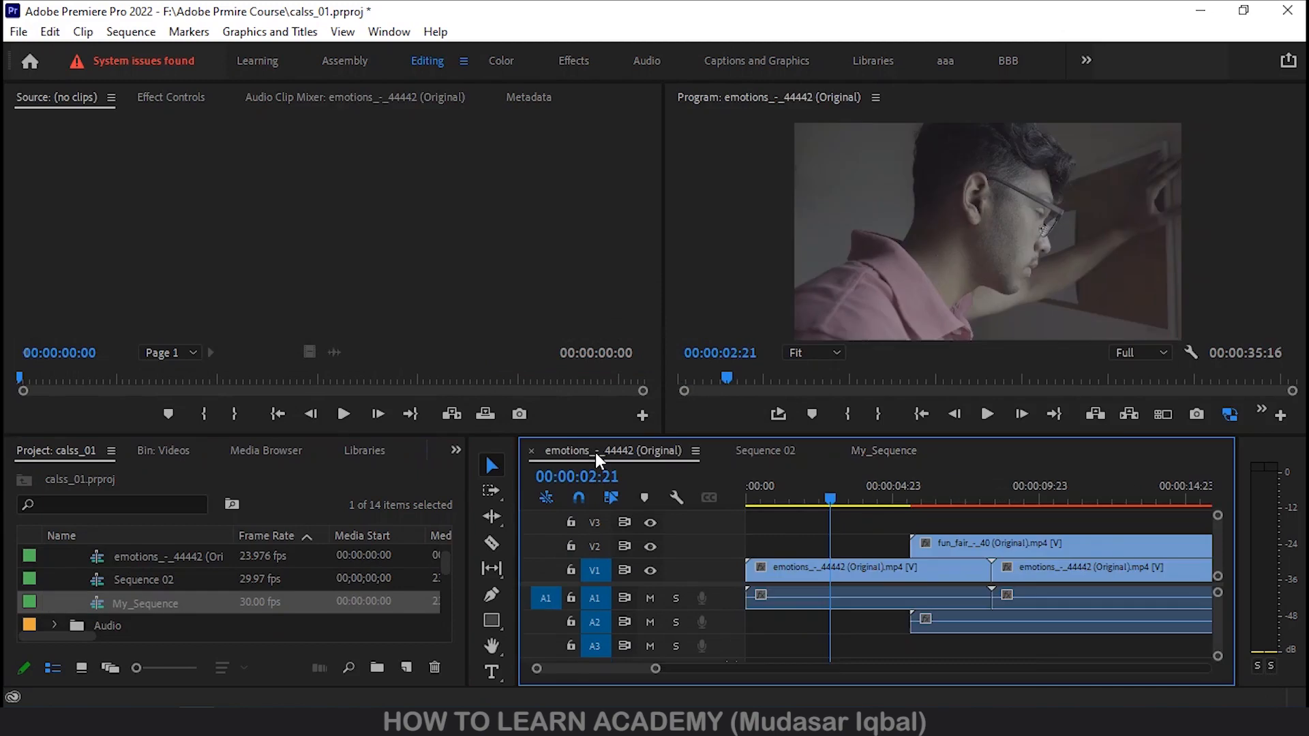
pyautogui.click(766, 453)
pyautogui.click(899, 453)
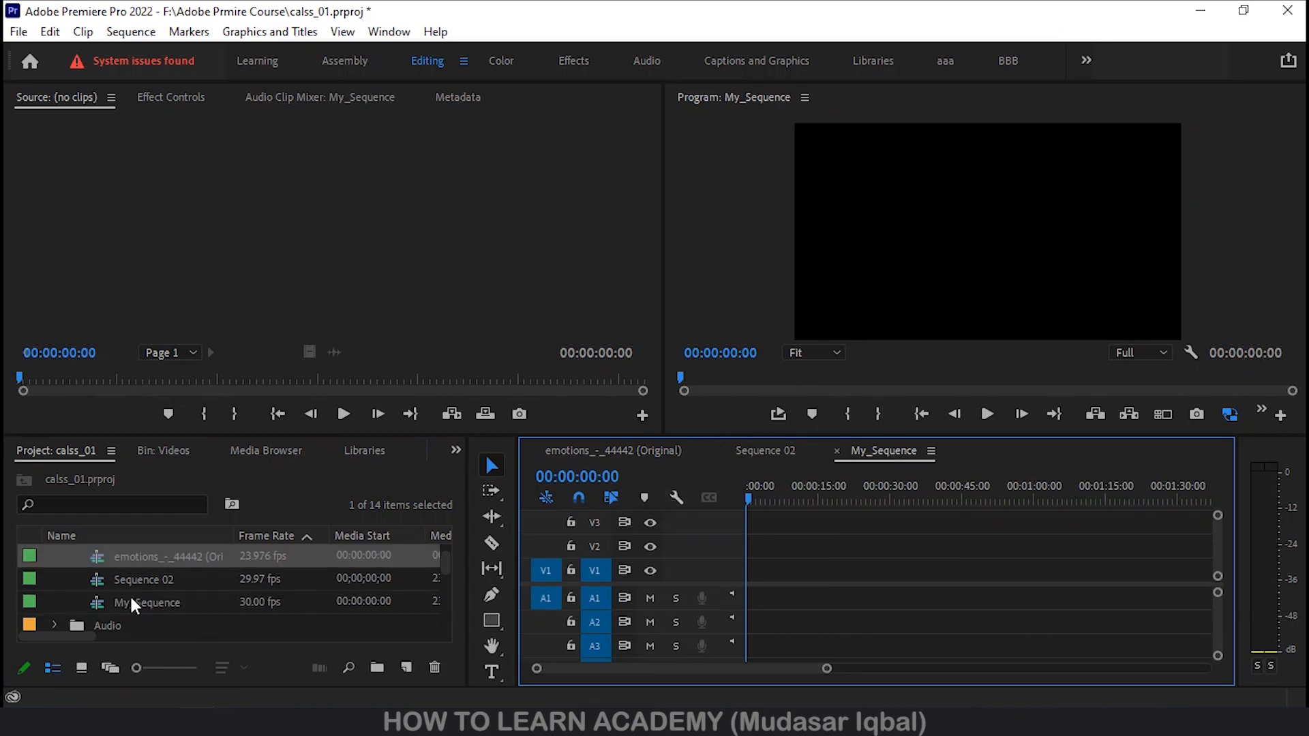
# Add the rose_-_3654 (Original) clip to the start of Sequence 02 on V1 and A1, keeping the existing sequence settings
pyautogui.scroll(-2, 129, 594)
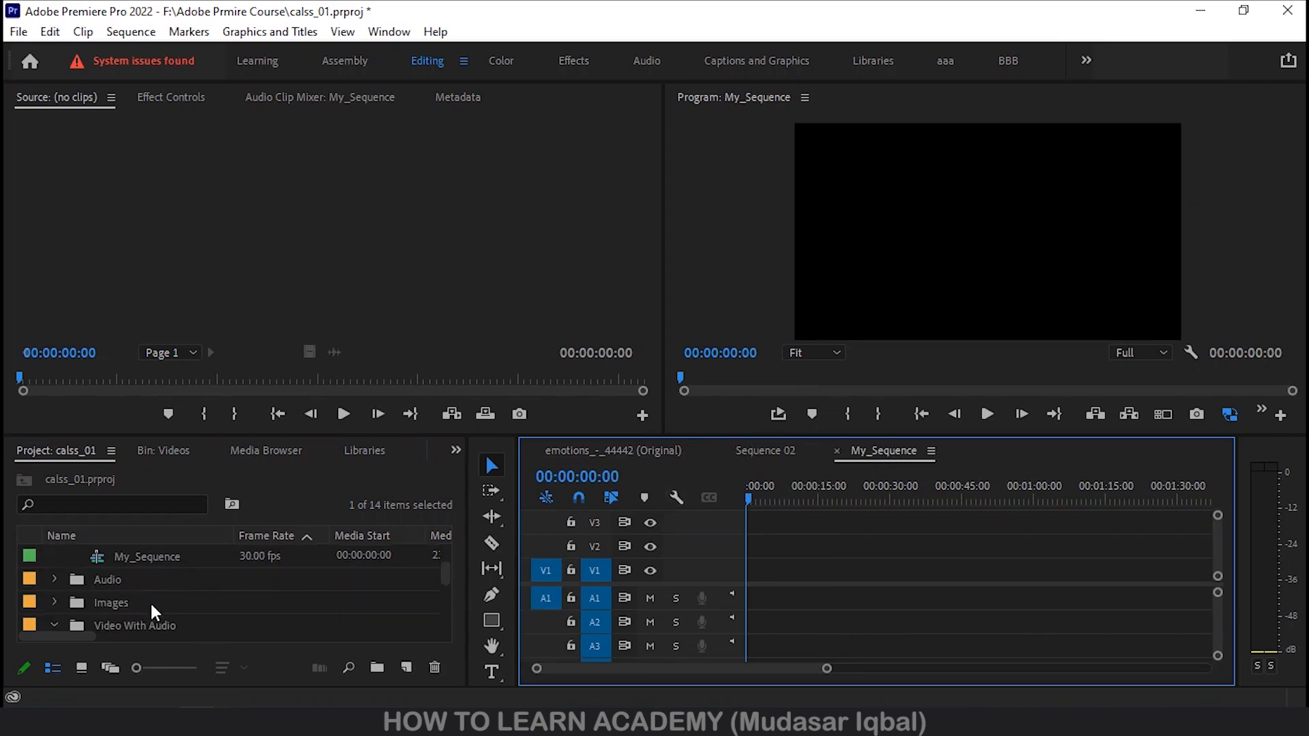
pyautogui.click(774, 453)
pyautogui.scroll(-2, 143, 603)
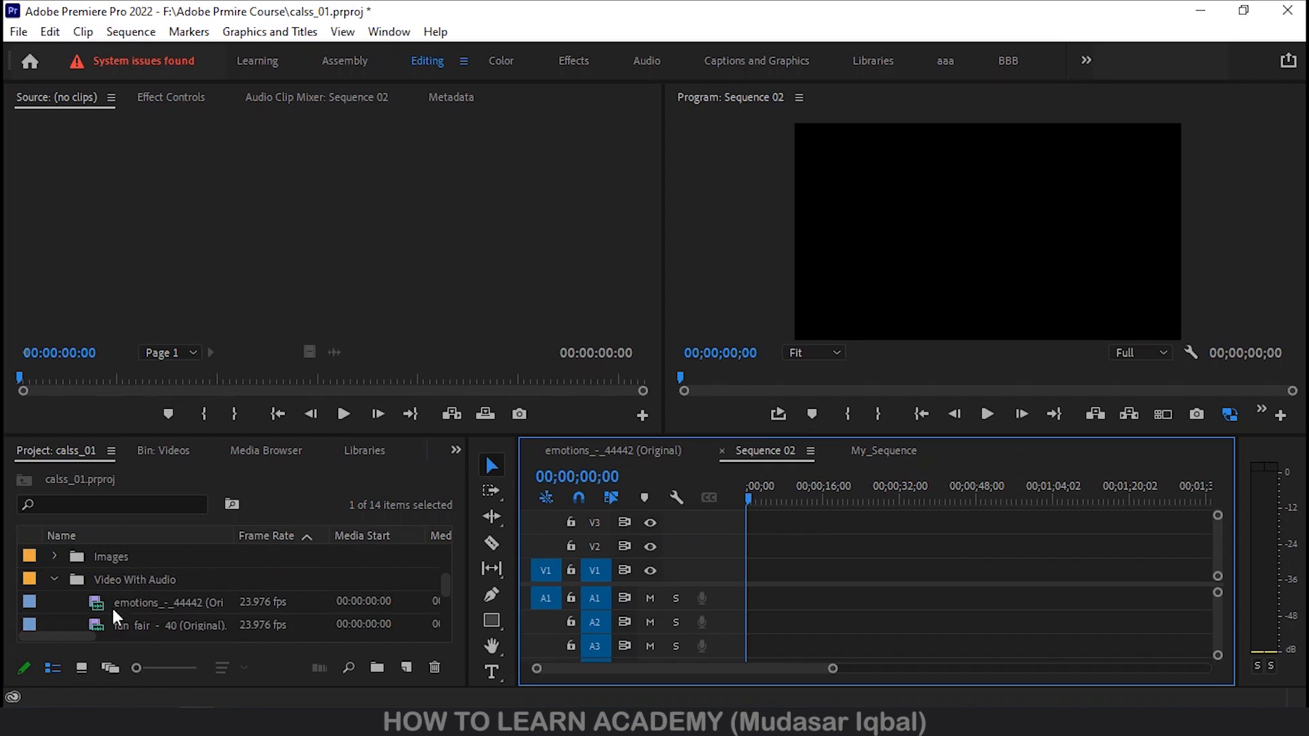
pyautogui.scroll(-2, 117, 607)
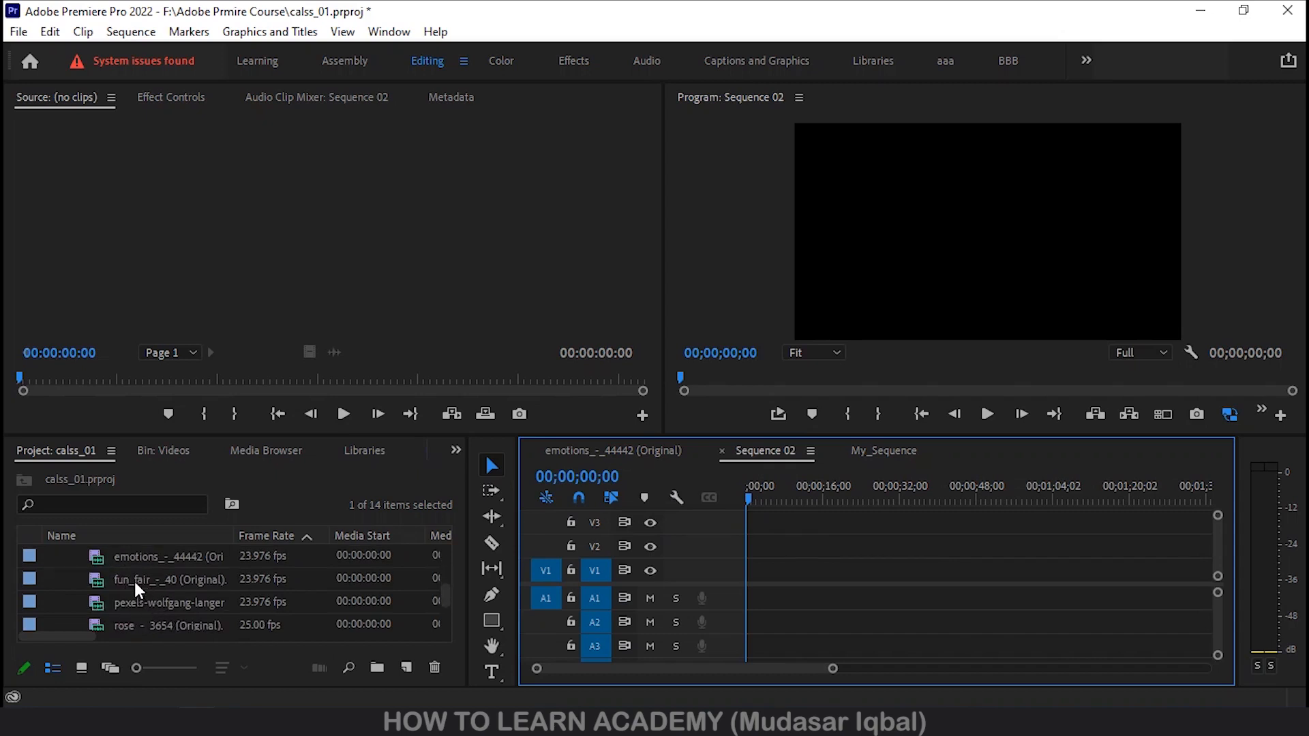
pyautogui.moveTo(141, 616); pyautogui.dragTo(723, 599)
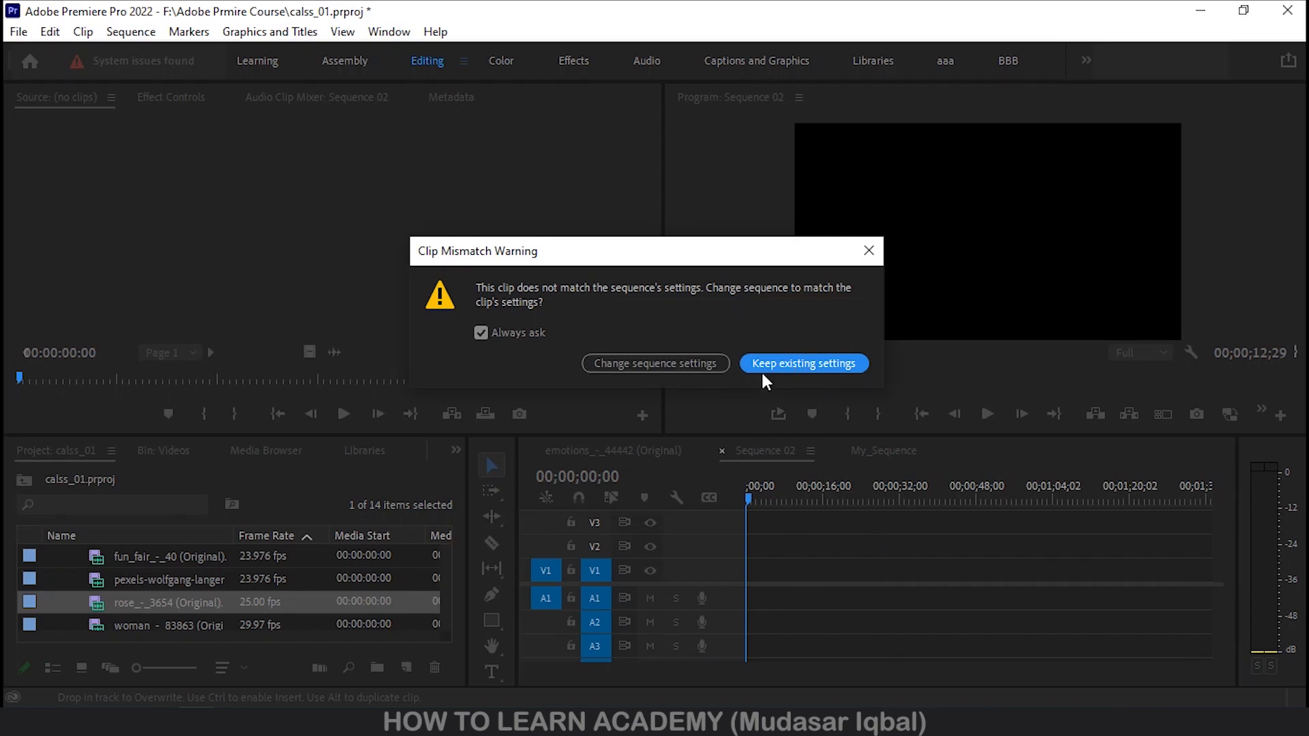
pyautogui.click(785, 367)
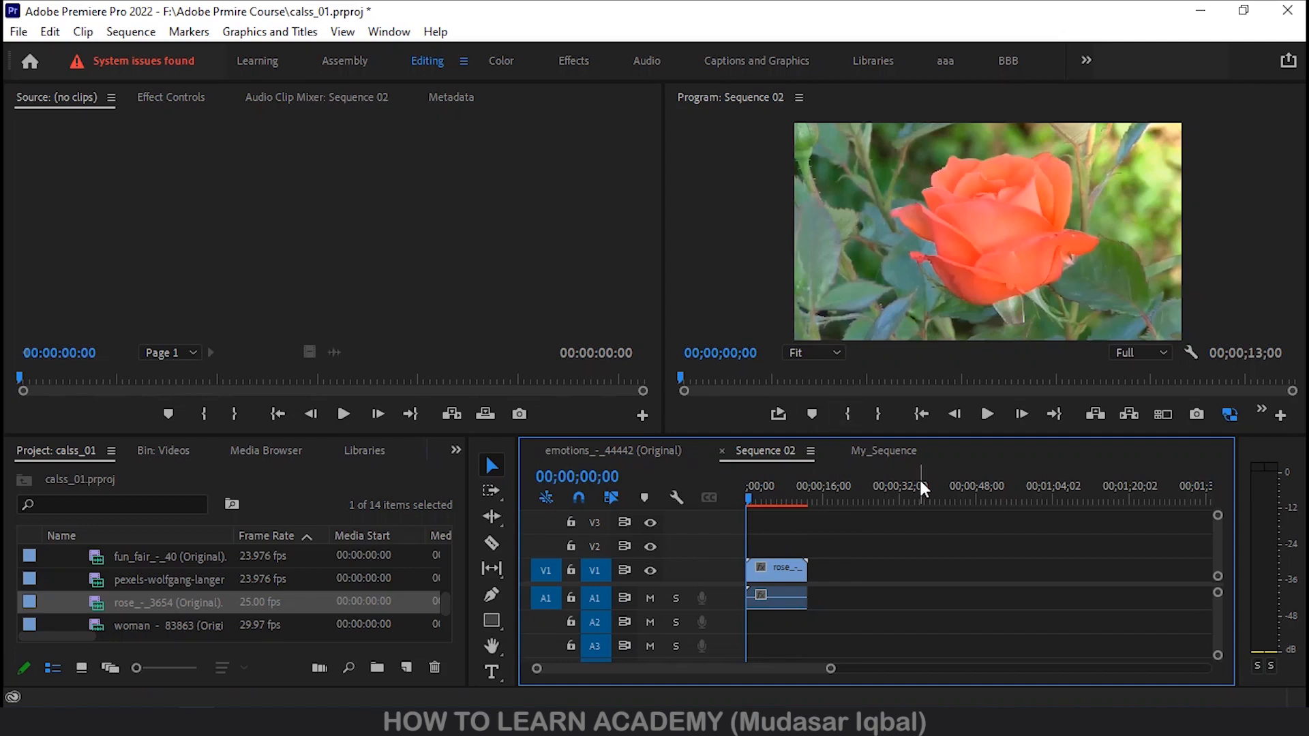
# Compare the timelines of My_Sequence, Sequence 02 and emotions_-_44442 (Original)
pyautogui.click(885, 450)
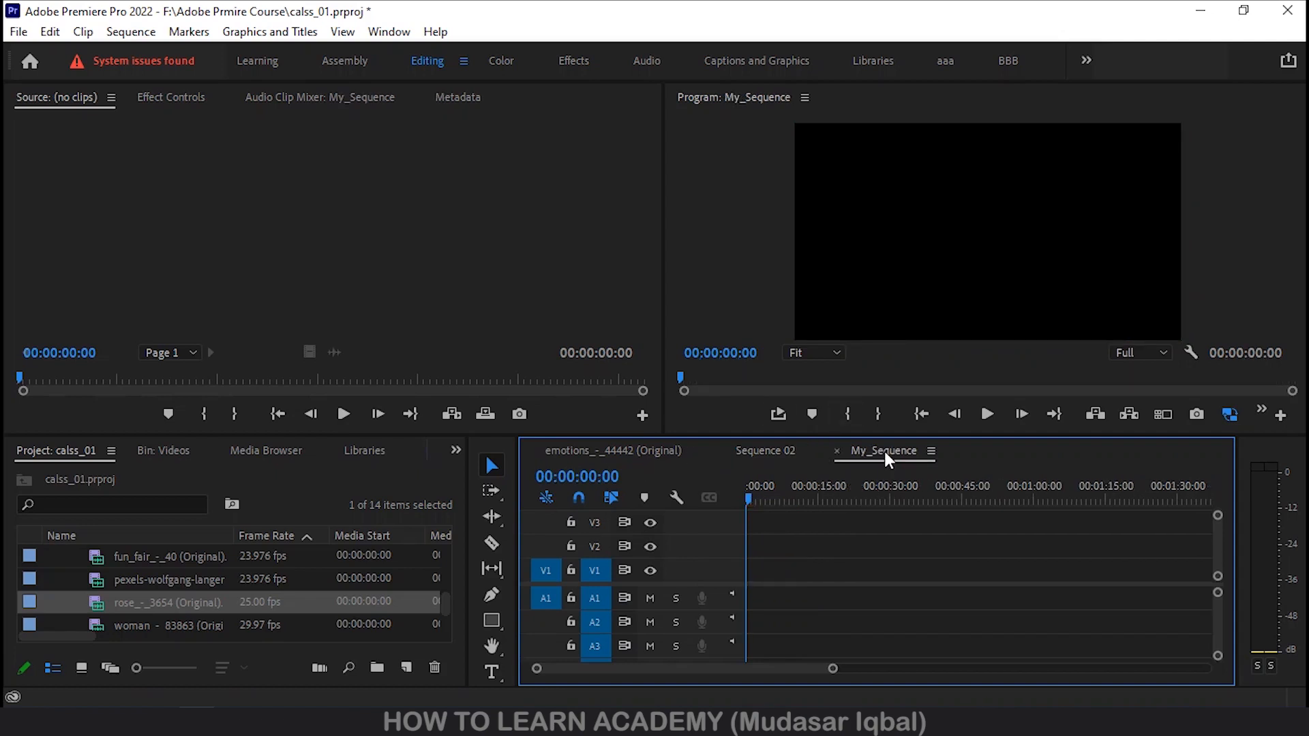
pyautogui.click(763, 450)
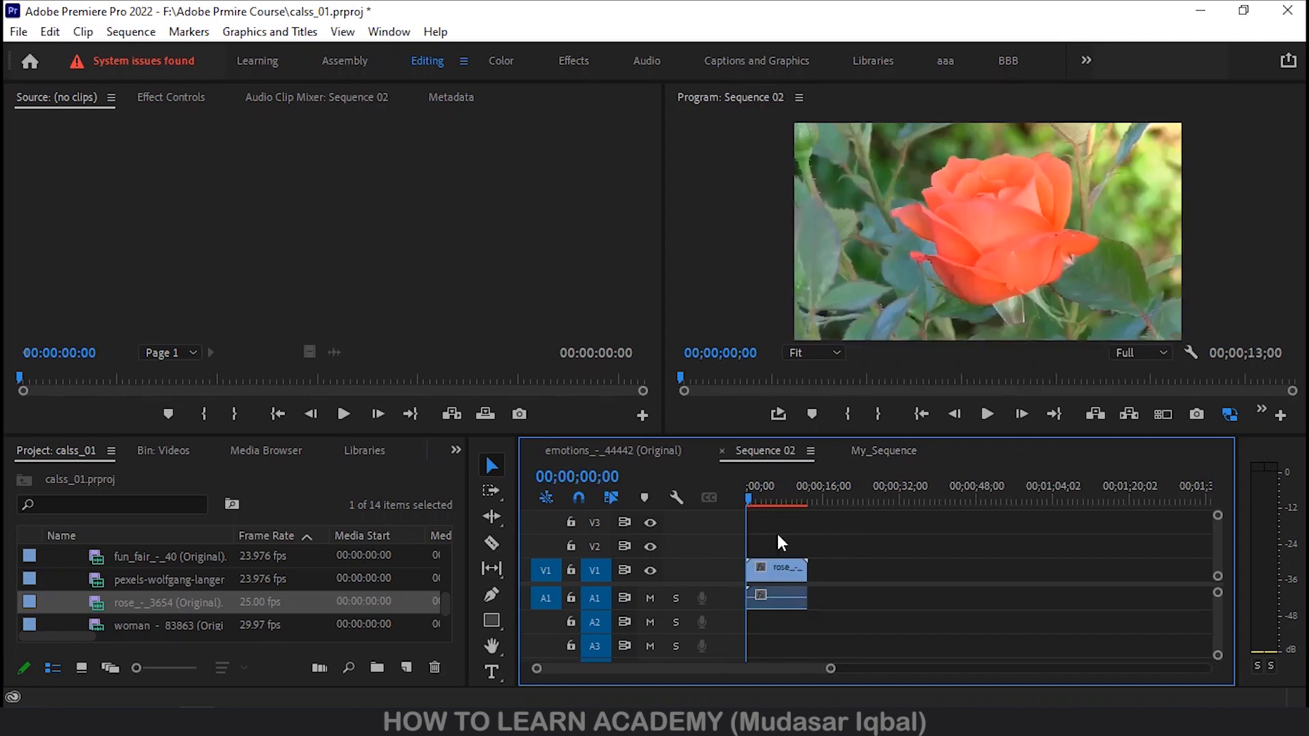
pyautogui.click(611, 448)
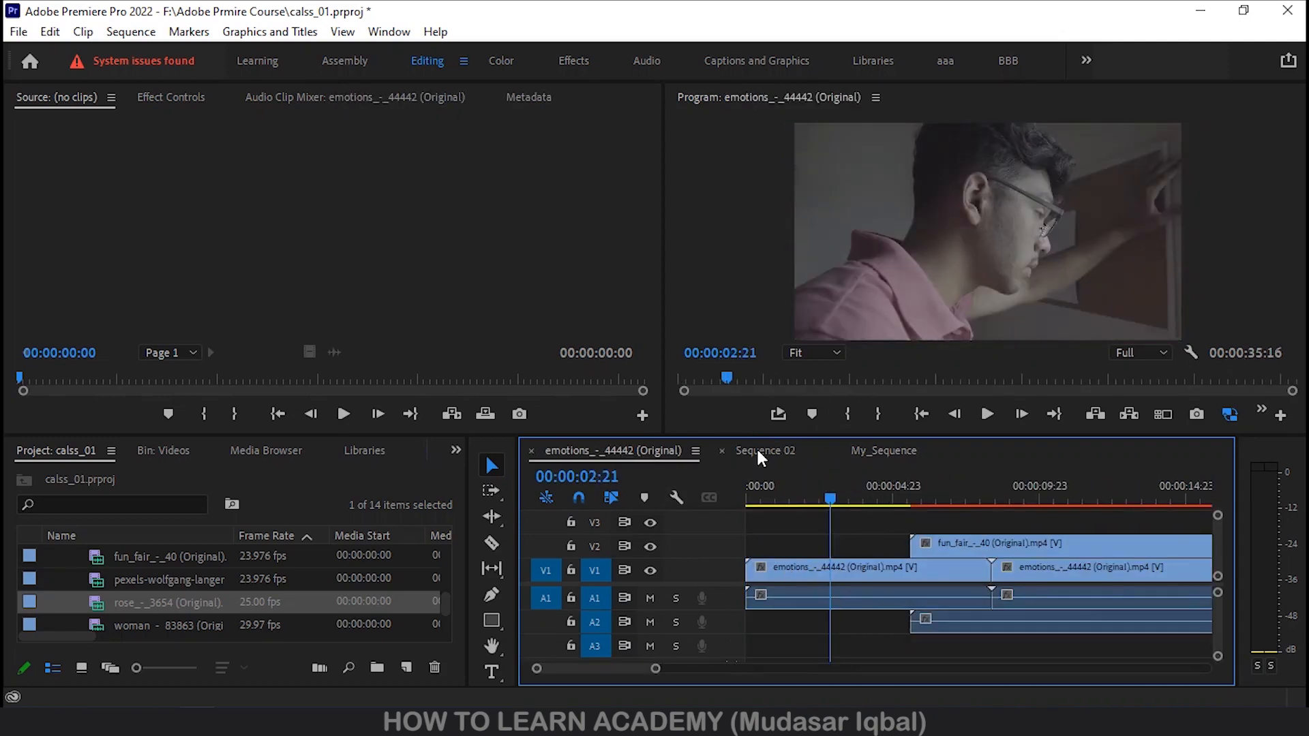
# Nest the emotions_-_44442 (Original) sequence at the start of My_Sequence, keeping the existing sequence settings
pyautogui.click(881, 452)
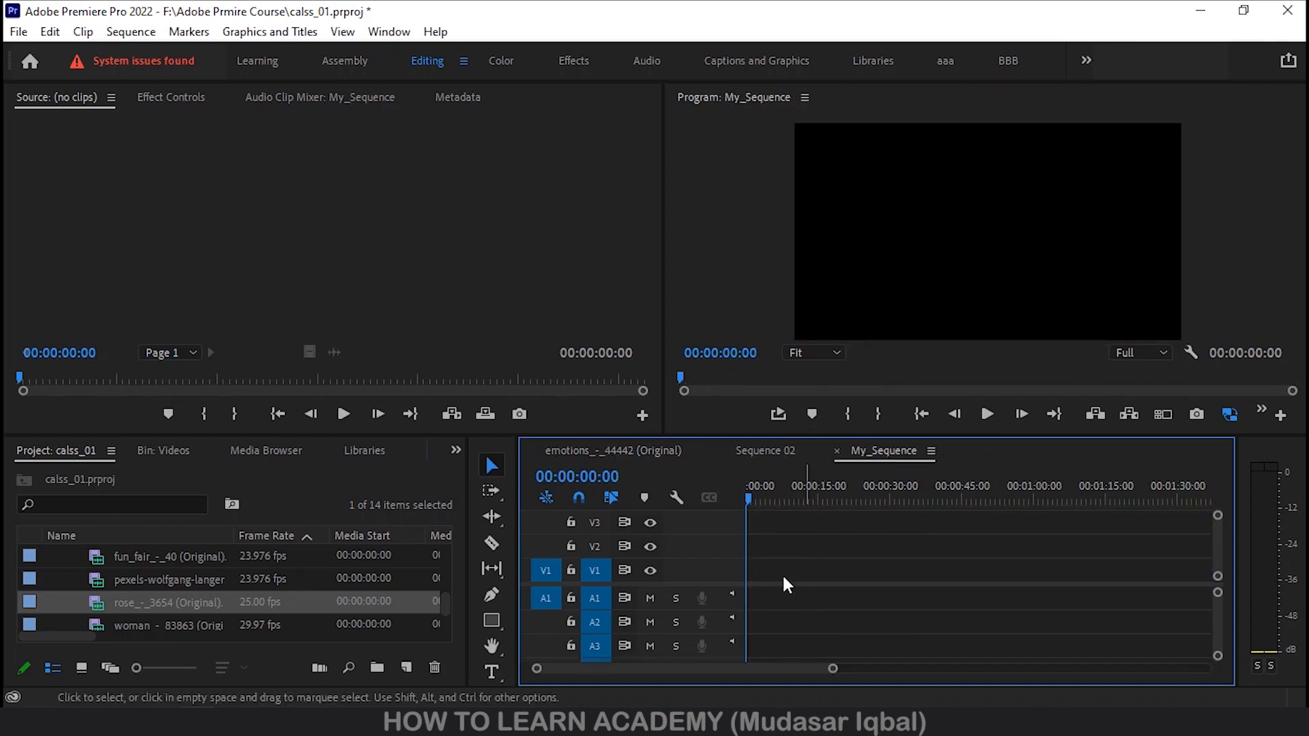
pyautogui.scroll(5, 169, 581)
pyautogui.scroll(1, 151, 581)
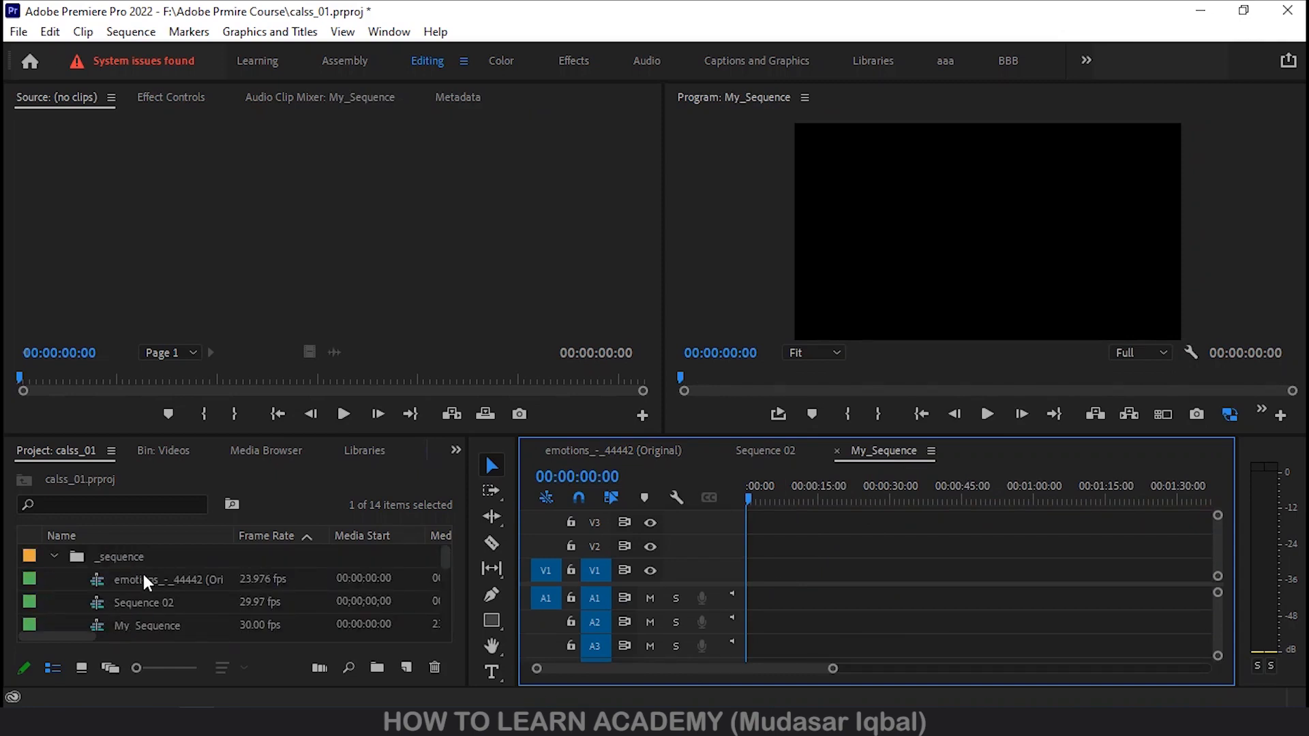
pyautogui.scroll(-1, 145, 572)
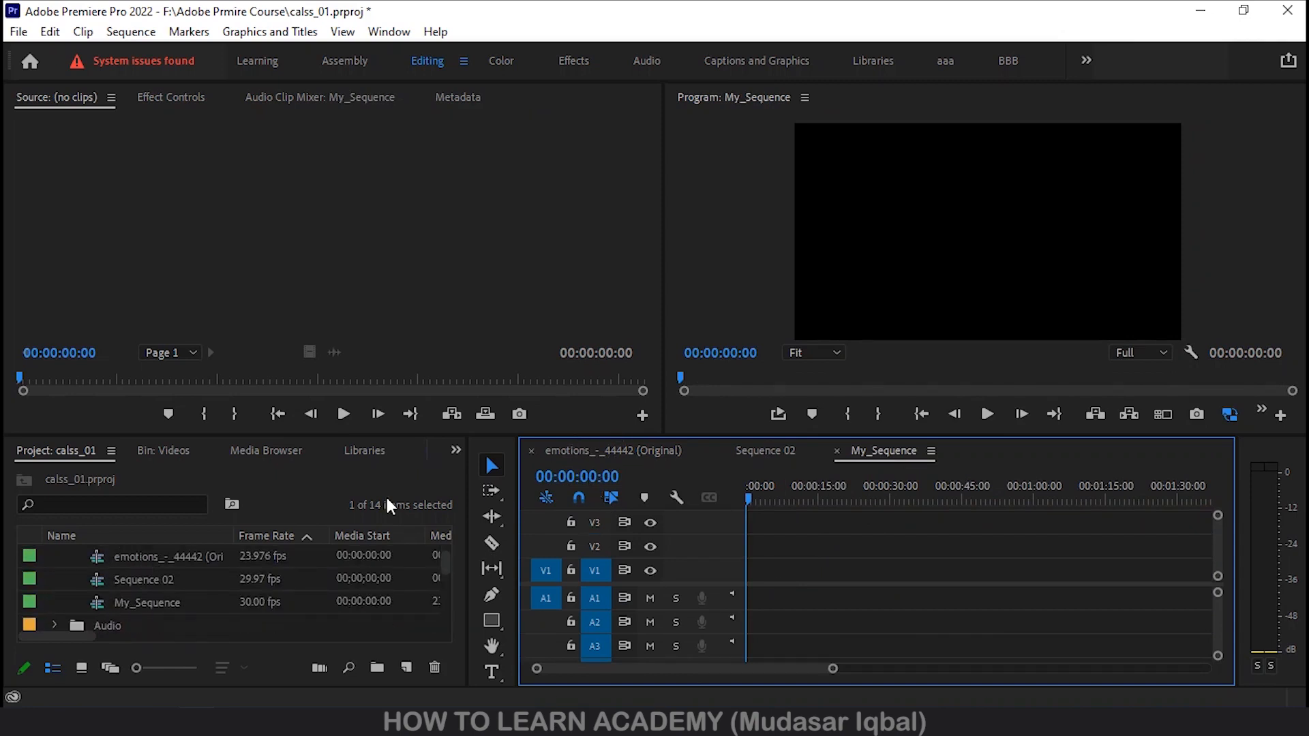
pyautogui.moveTo(139, 558); pyautogui.dragTo(738, 585)
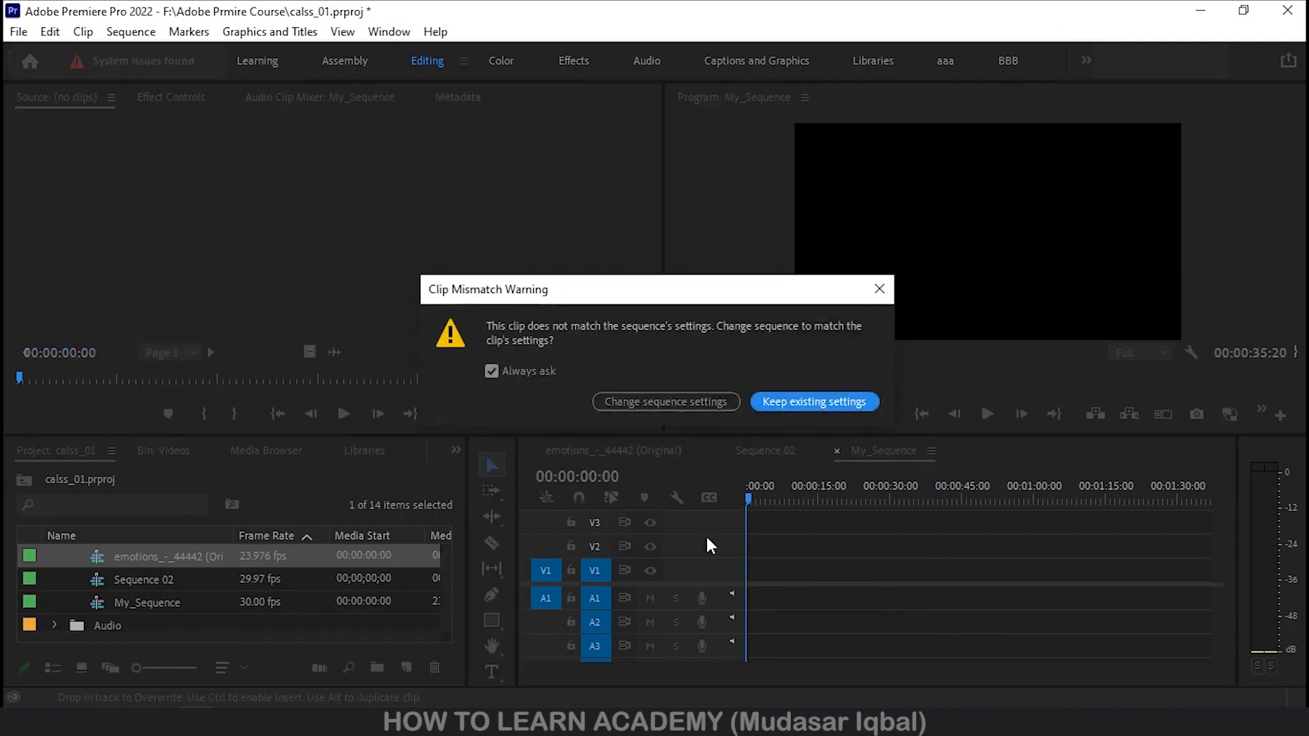
pyautogui.click(798, 402)
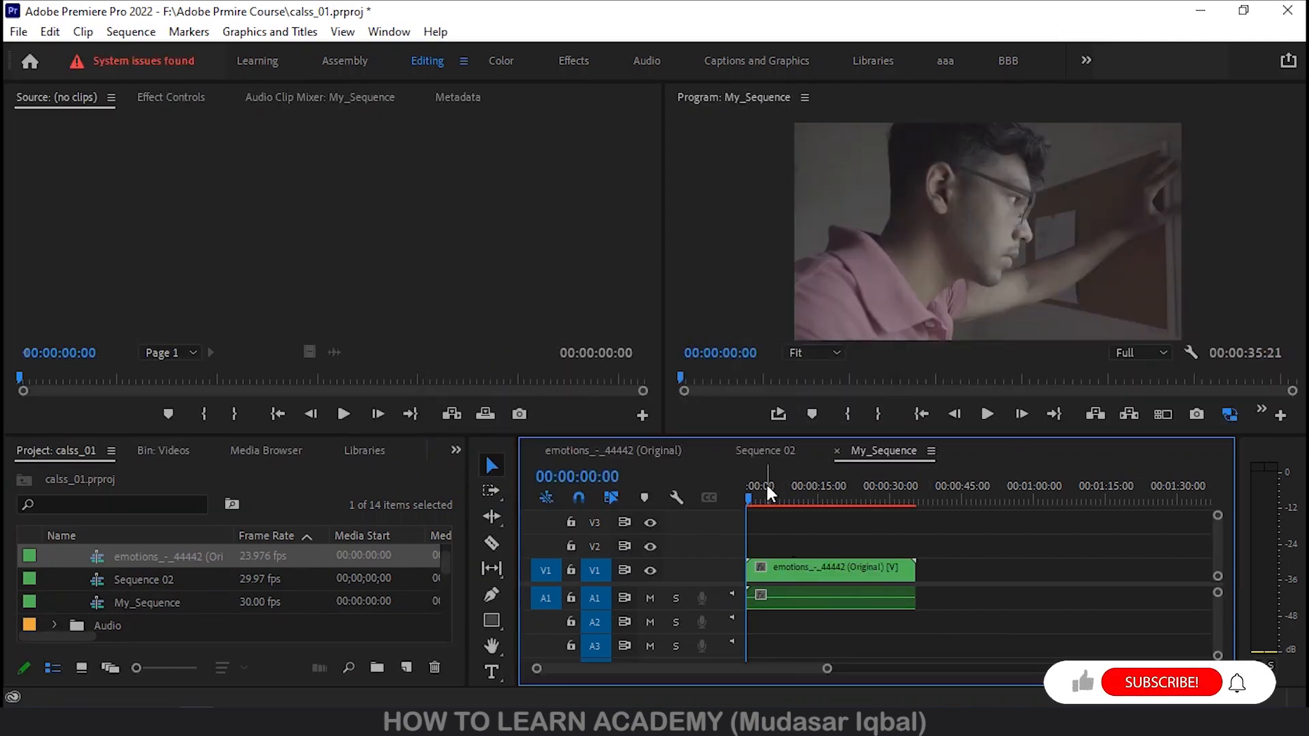
# Scrub through My_Sequence and the emotions_-_44442 (Original) timeline to compare the nested footage with its source
pyautogui.moveTo(767, 483); pyautogui.dragTo(825, 483)
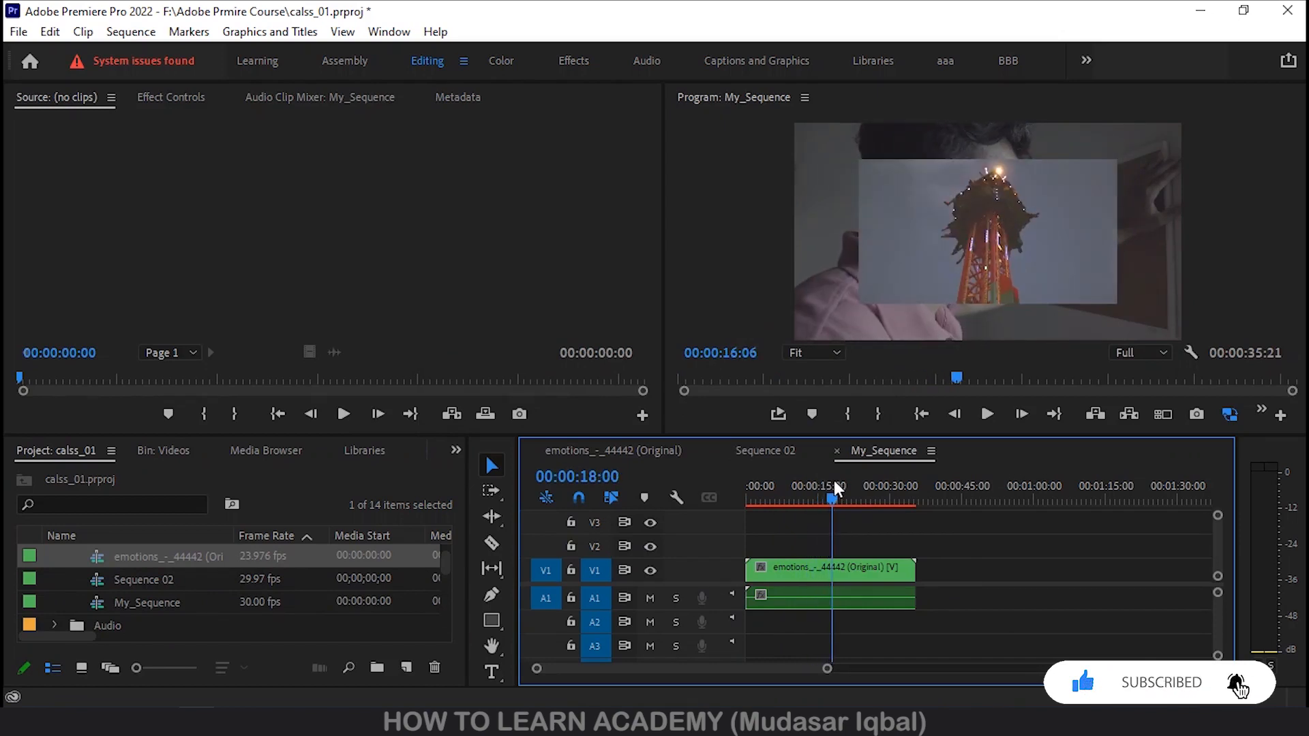
pyautogui.click(614, 451)
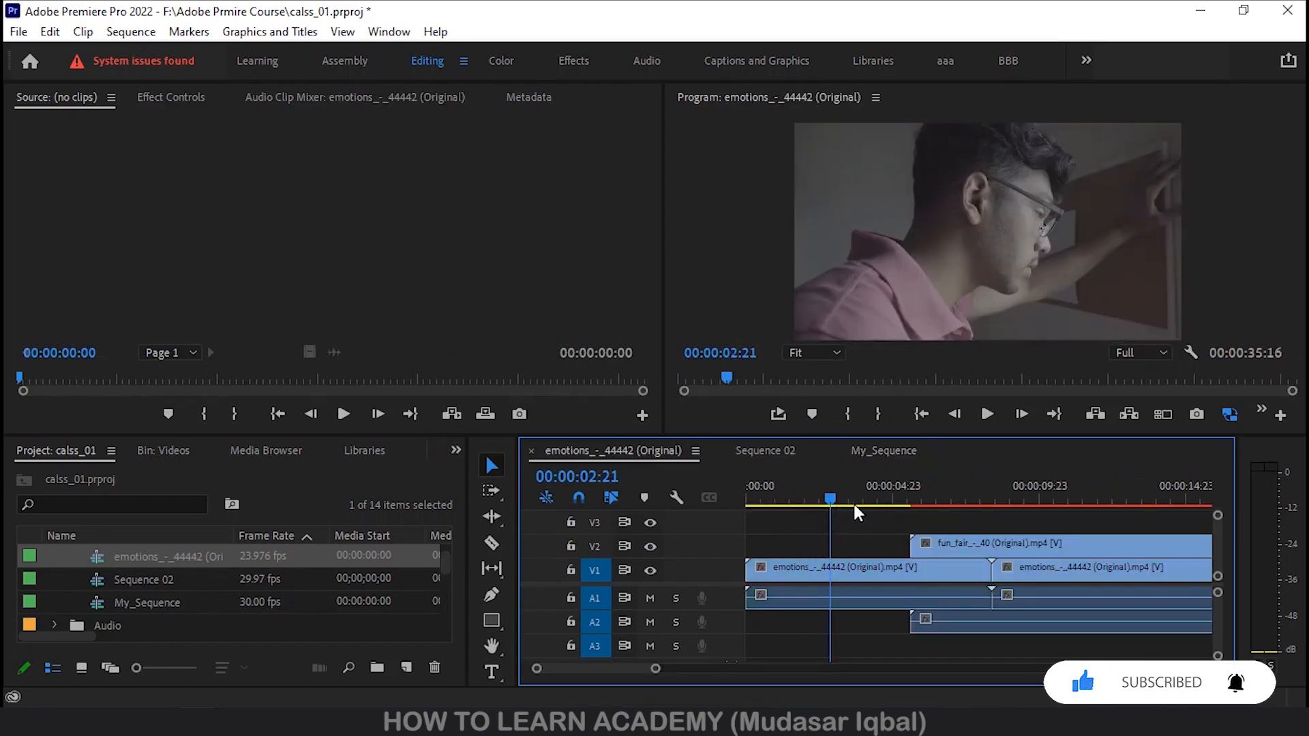
pyautogui.moveTo(842, 494); pyautogui.dragTo(969, 497)
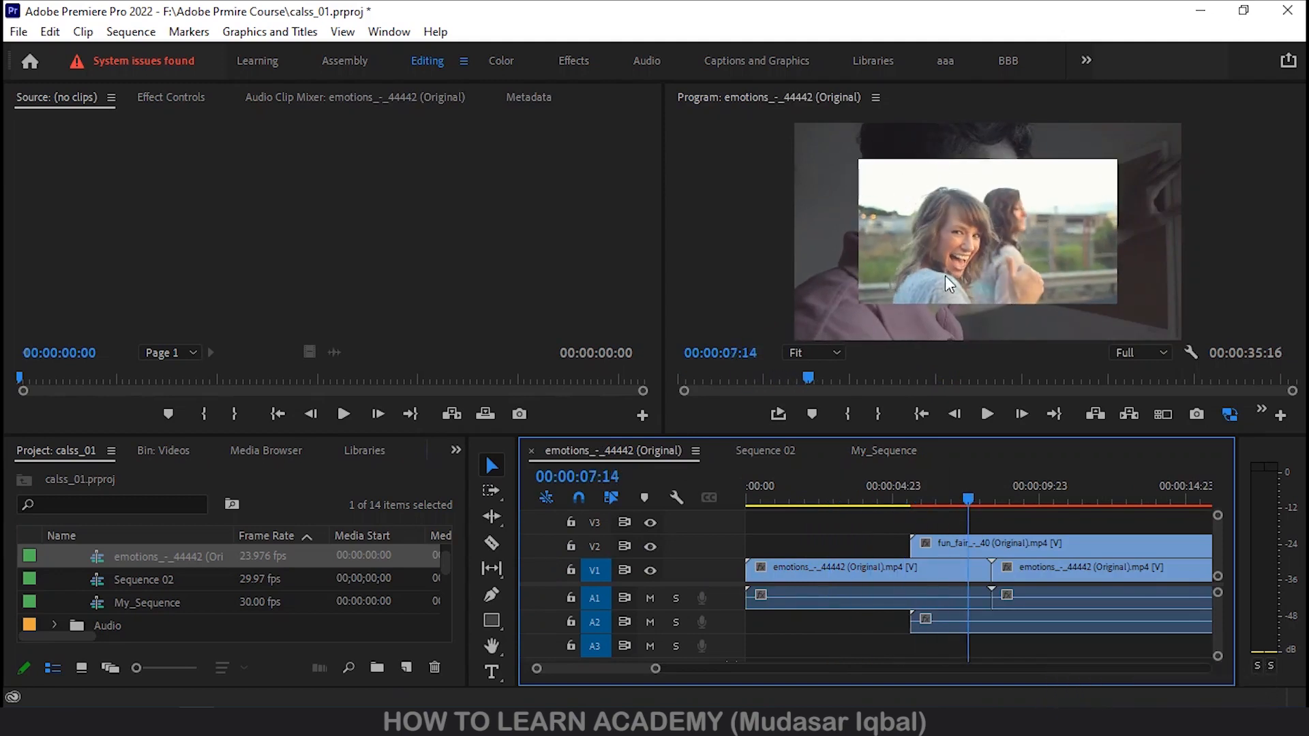
pyautogui.click(757, 451)
pyautogui.click(893, 452)
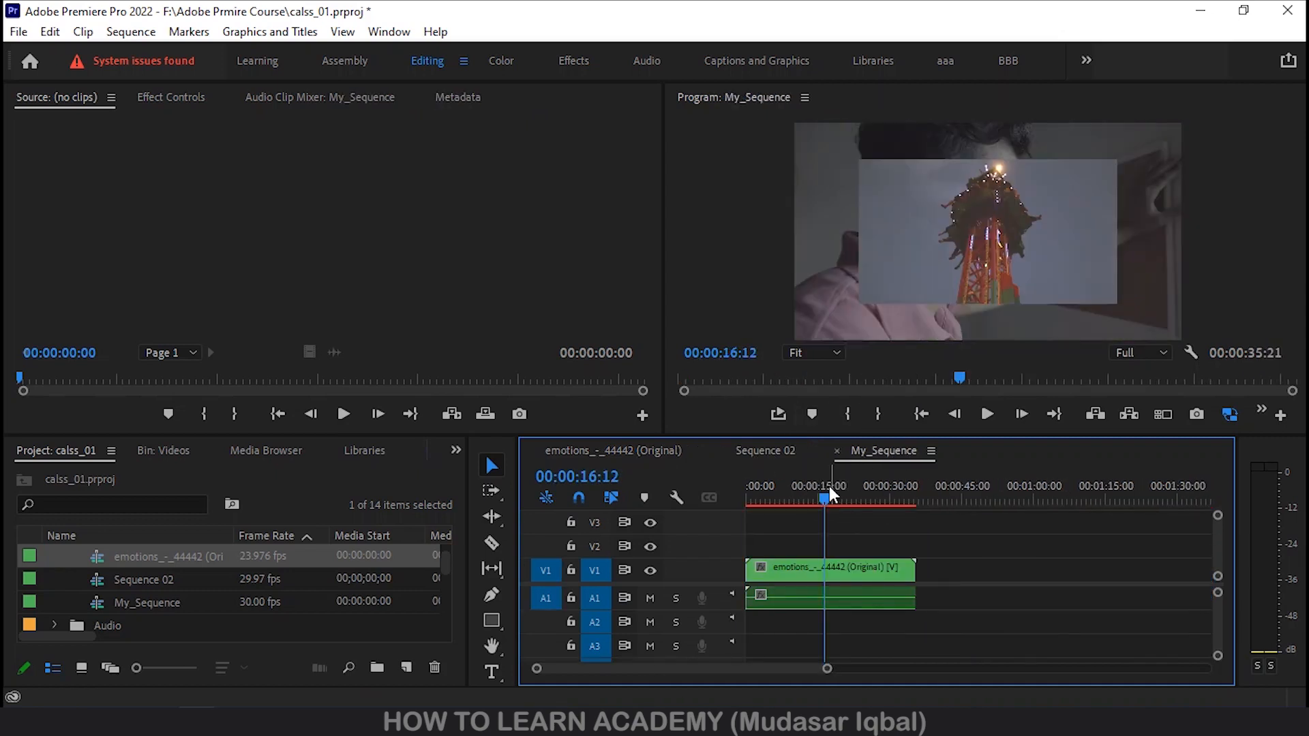
pyautogui.moveTo(823, 503); pyautogui.dragTo(782, 498)
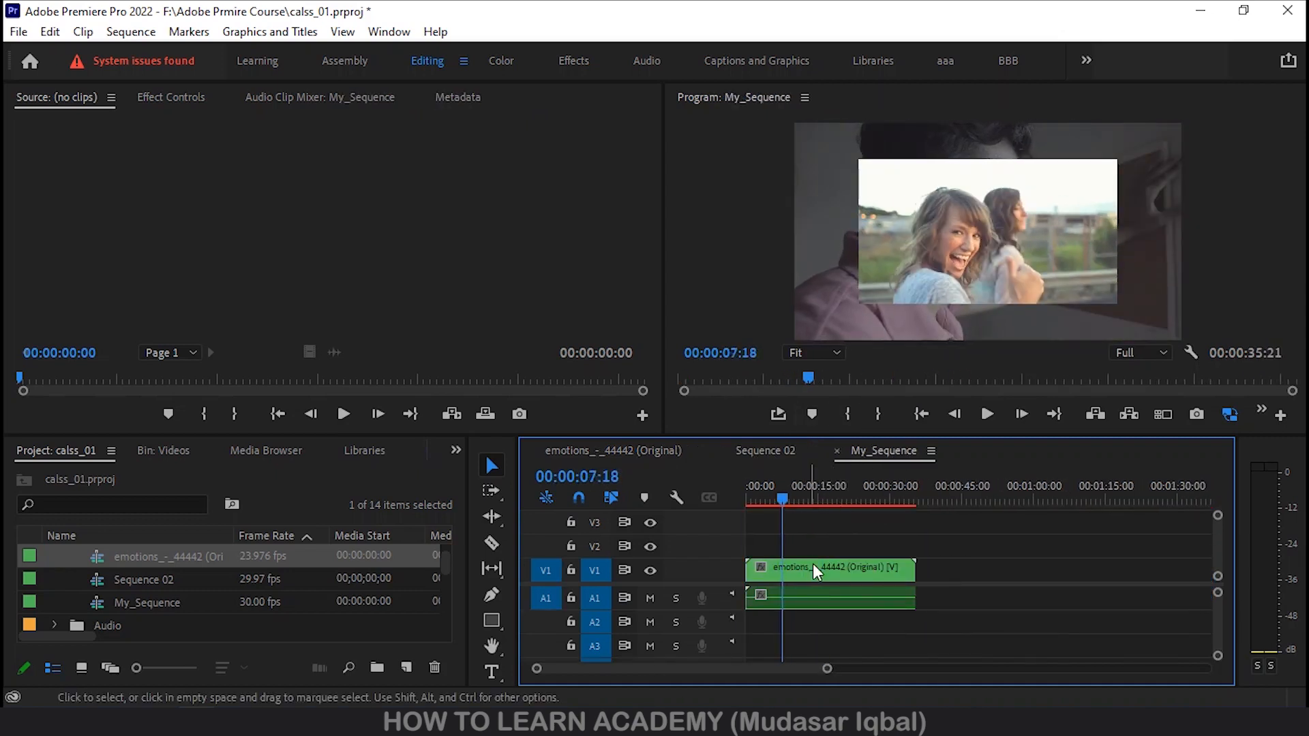
# Nest Sequence 02 in My_Sequence directly after the emotions_-_44442 (Original) sequence on V1 and A1
pyautogui.click(836, 572)
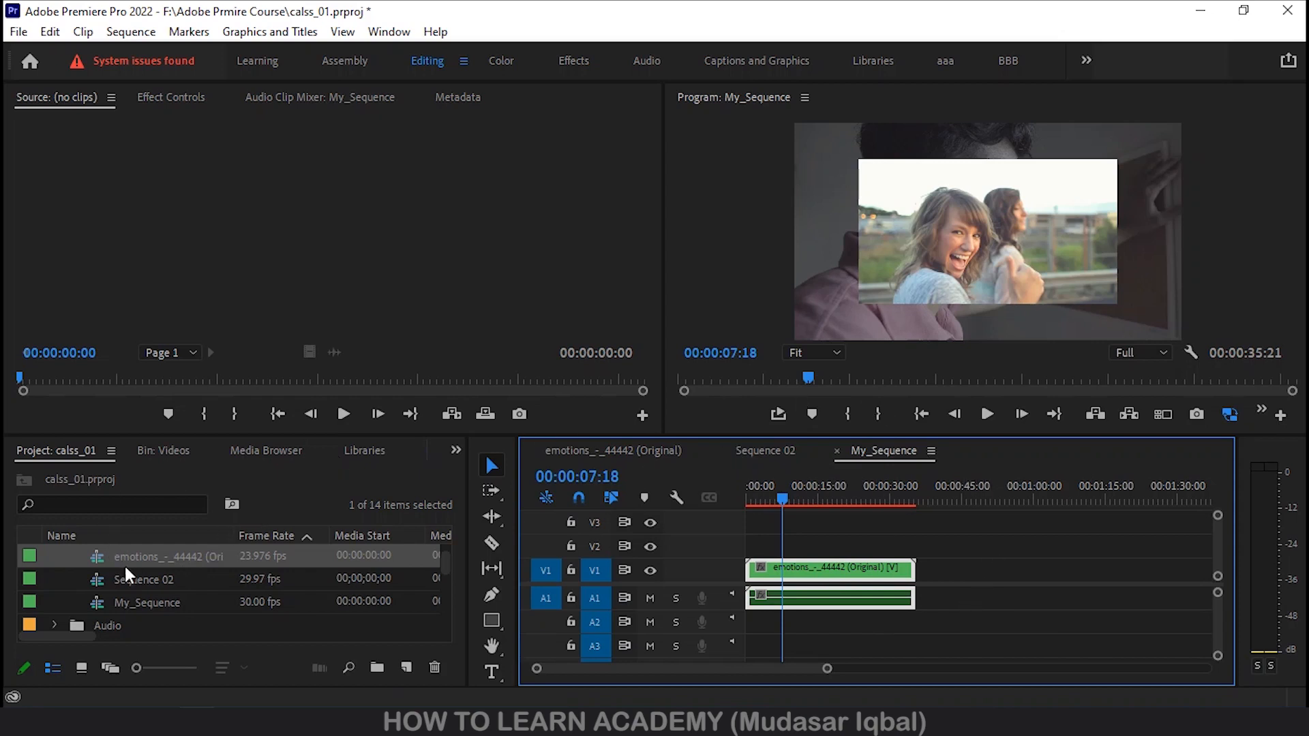
pyautogui.moveTo(145, 581); pyautogui.dragTo(934, 599)
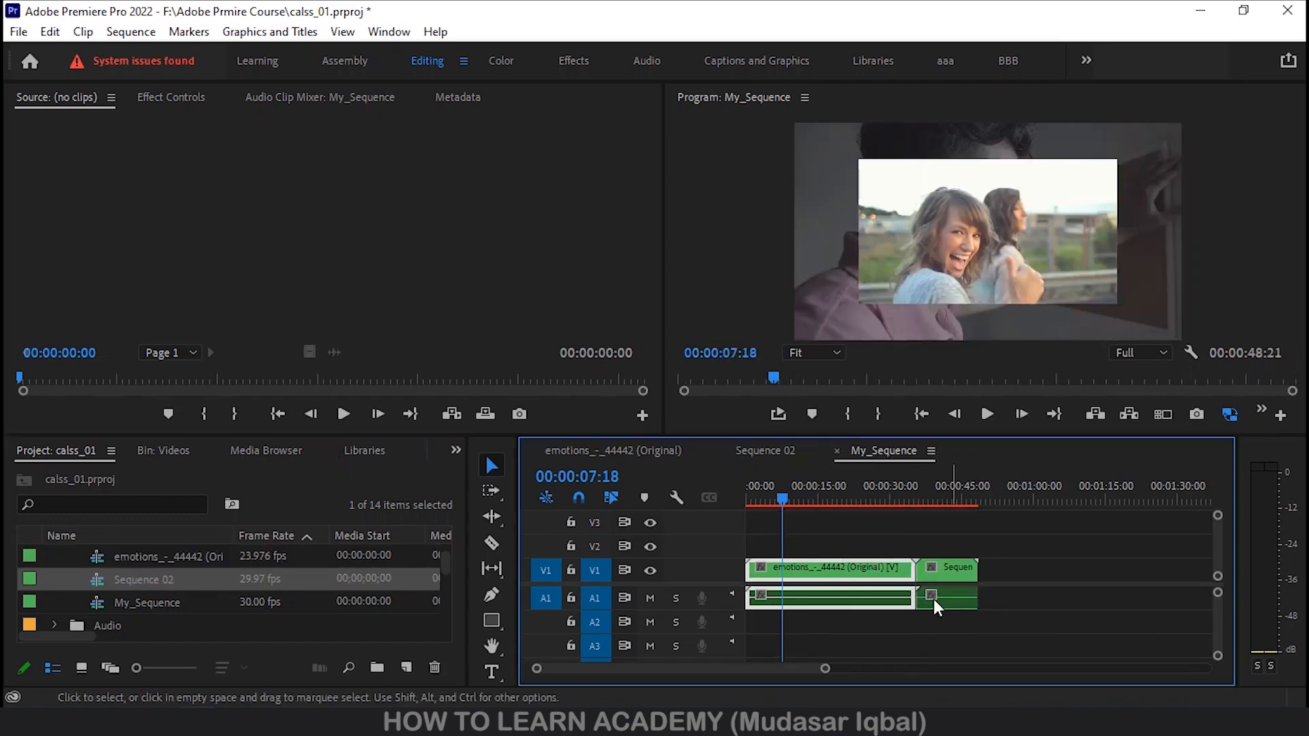
# Scrub the rose footage in Sequence 02 and My_Sequence, and review the two source sequences' timelines
pyautogui.click(768, 453)
pyautogui.moveTo(777, 508)
pyautogui.mouseDown()
pyautogui.moveTo(800, 496)
pyautogui.moveTo(781, 501)
pyautogui.mouseUp()
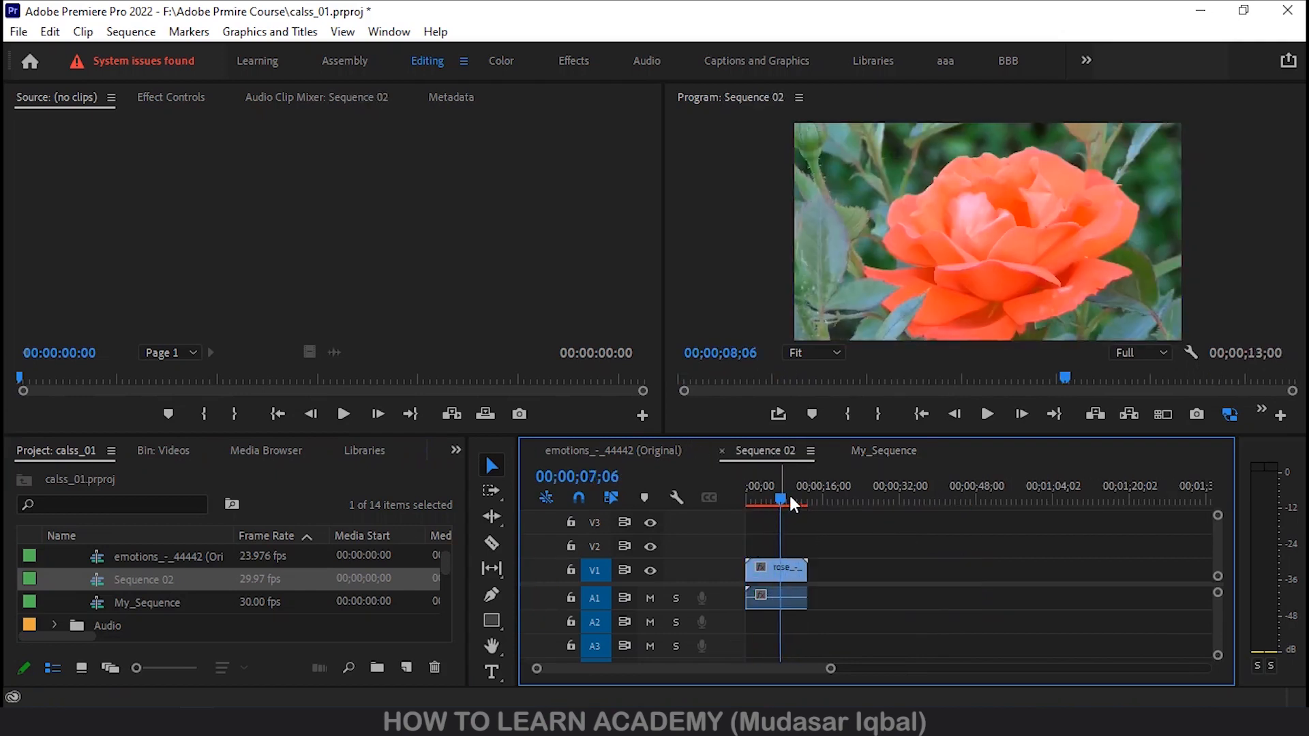
pyautogui.click(870, 453)
pyautogui.moveTo(939, 491); pyautogui.dragTo(945, 610)
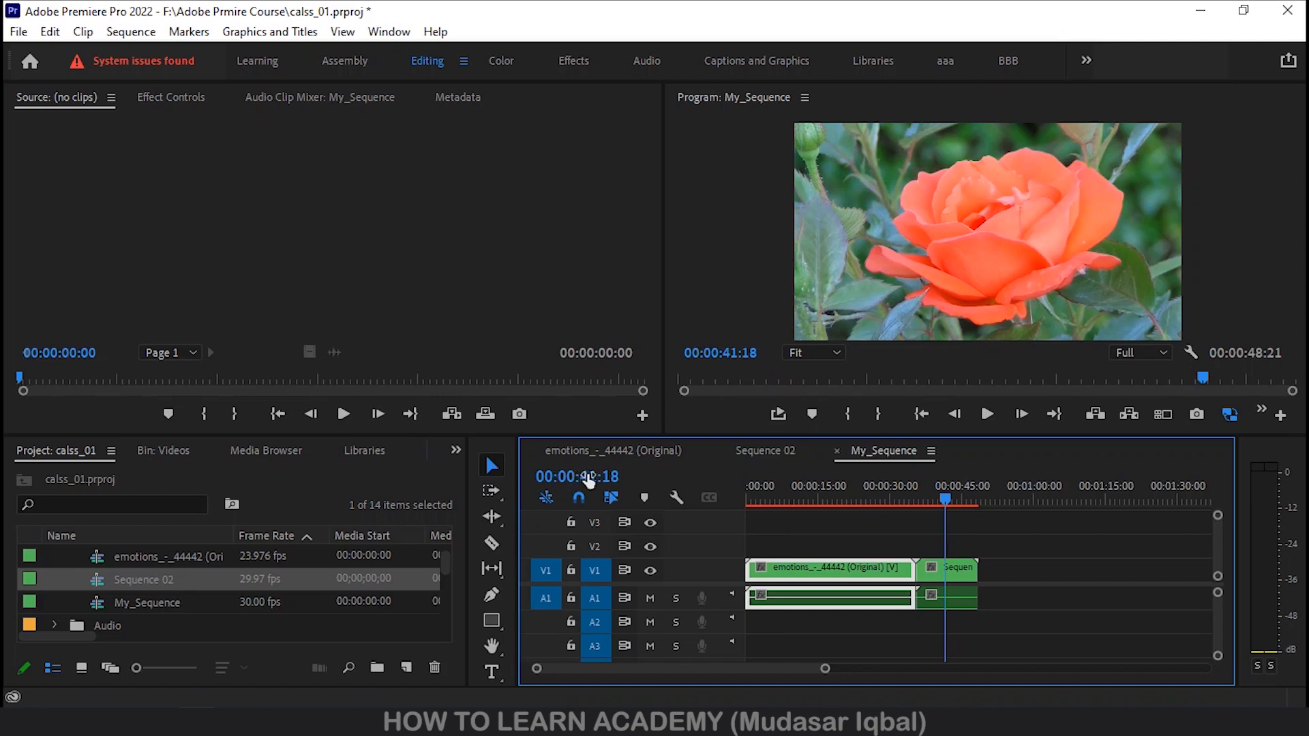
pyautogui.click(600, 450)
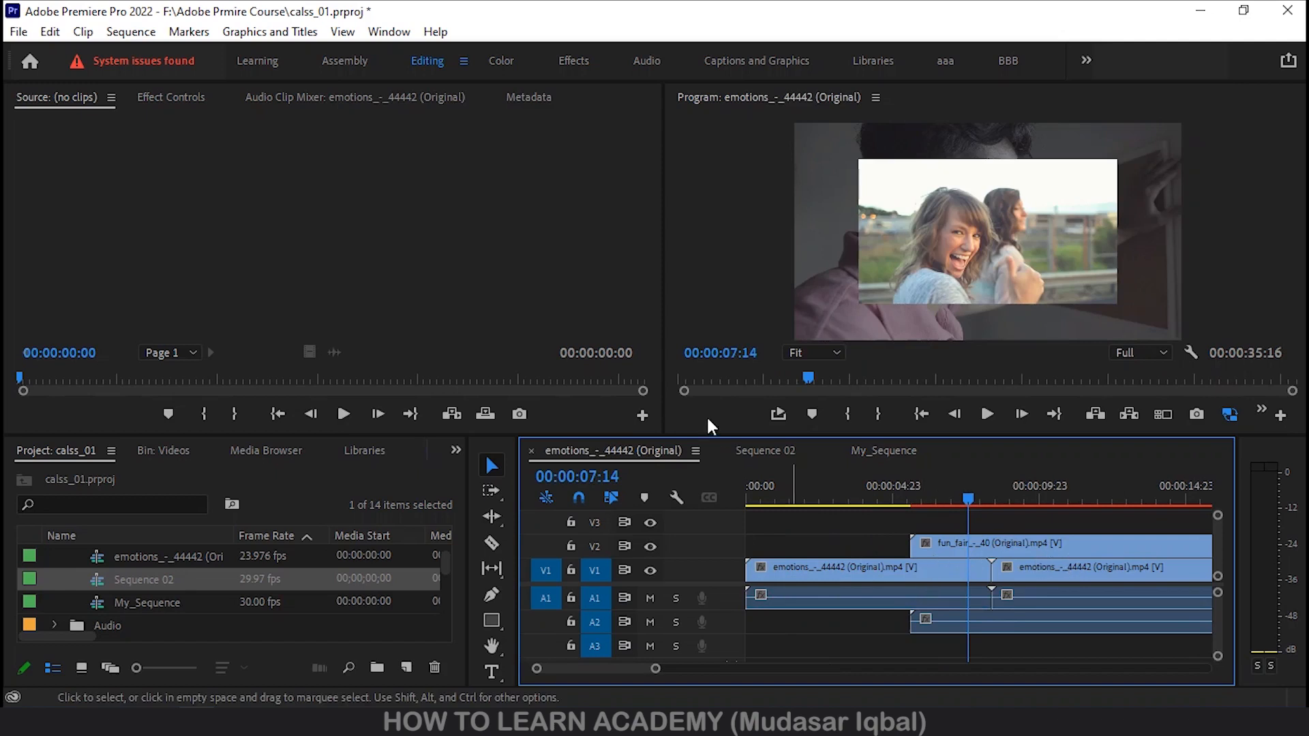
pyautogui.click(764, 451)
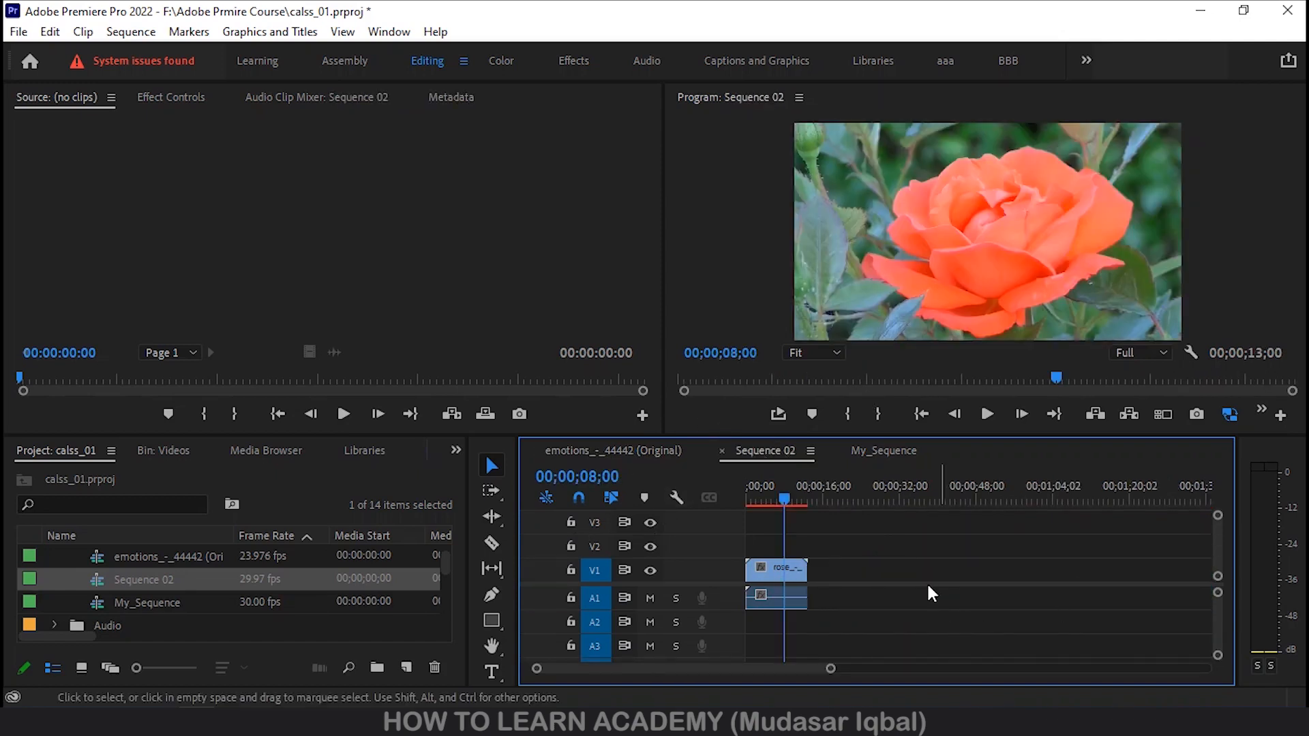